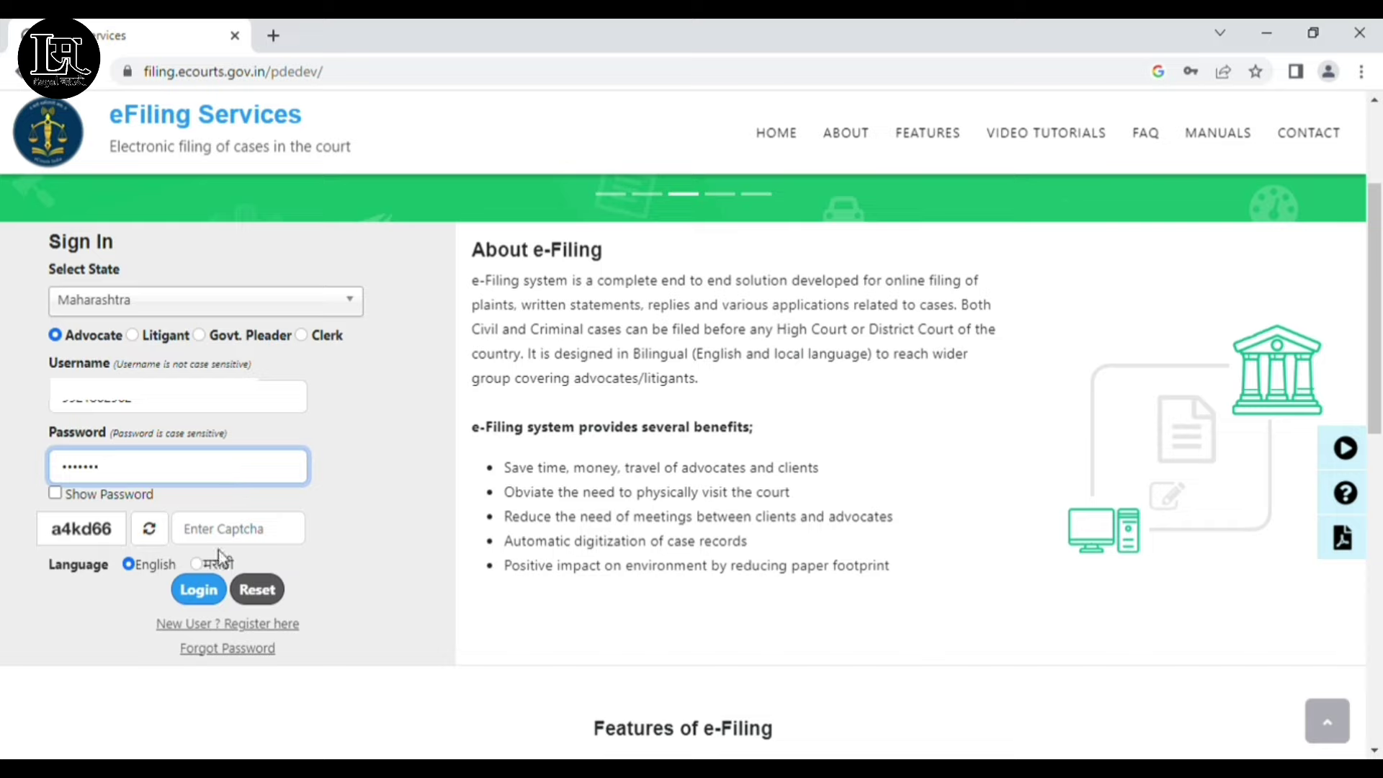
# Fill in the captcha code and log in to the advocate account
pyautogui.click(228, 540)
pyautogui.write('a4kd6')
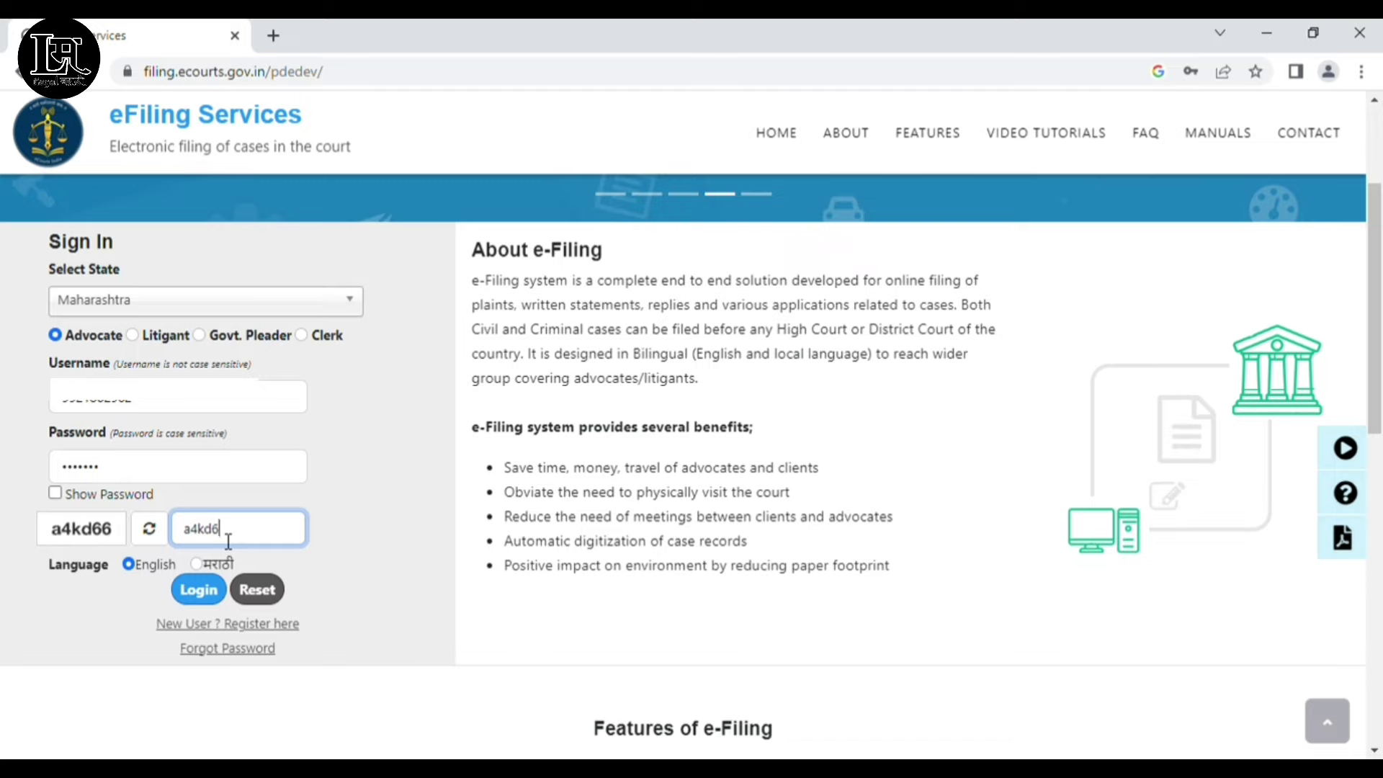
pyautogui.write('6')
pyautogui.click(209, 590)
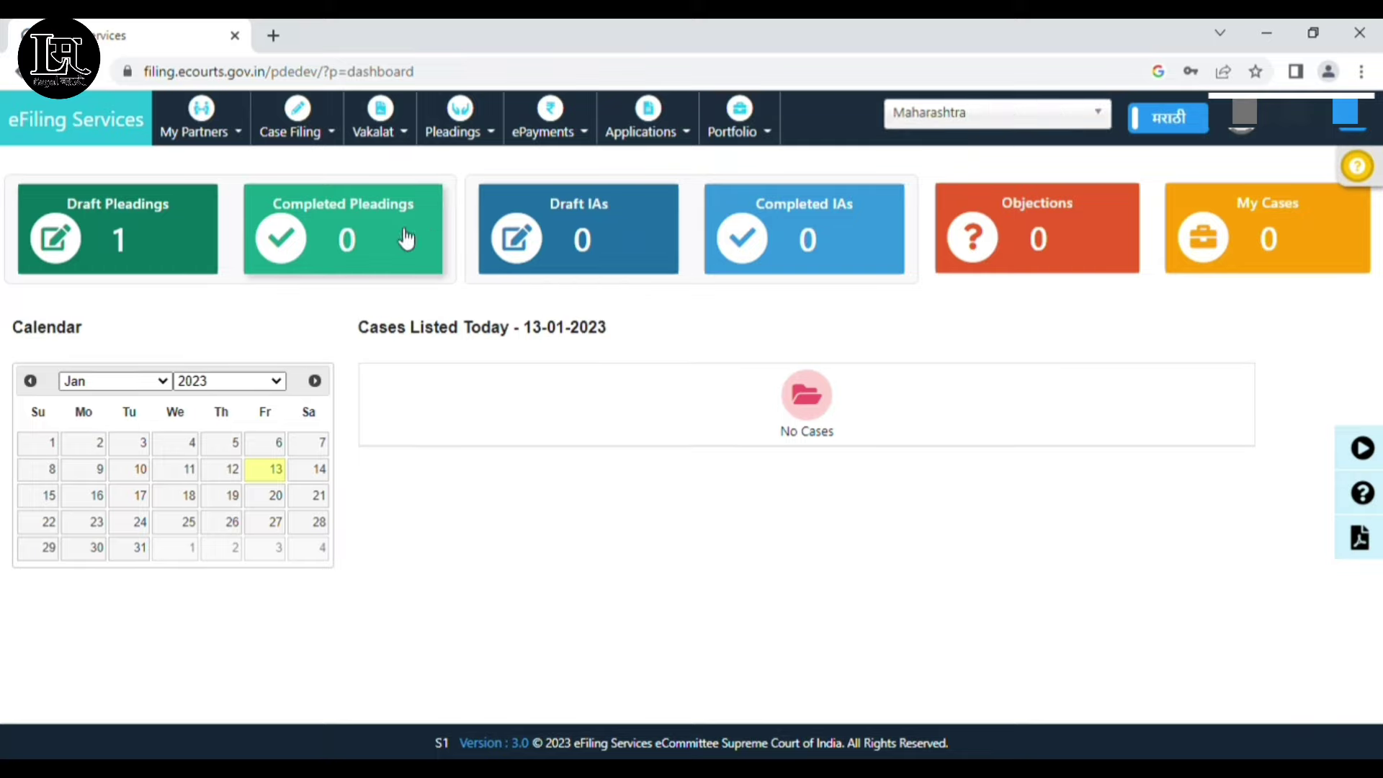
# Start a new case filing for Pune district at the Civil Court Senior Division, Baramati
pyautogui.click(312, 134)
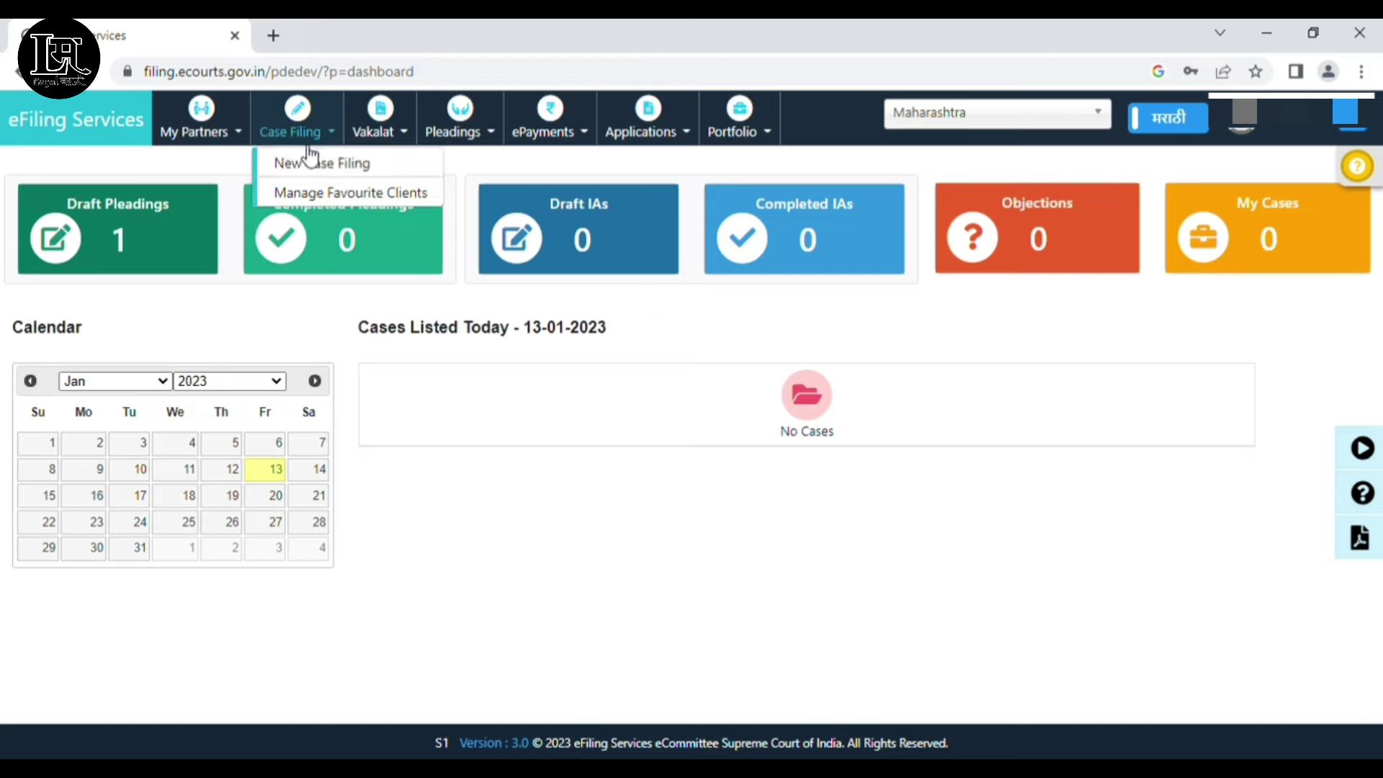
pyautogui.click(308, 166)
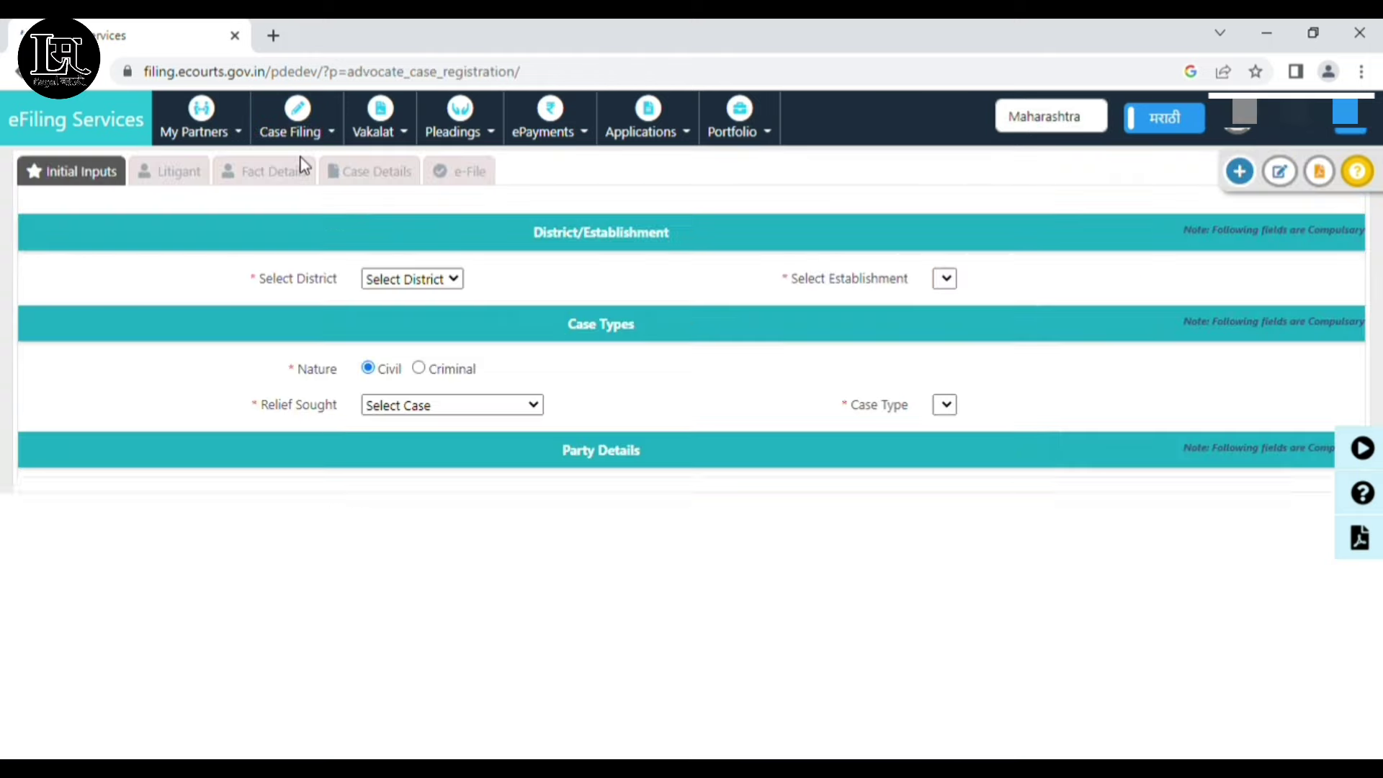
pyautogui.click(430, 281)
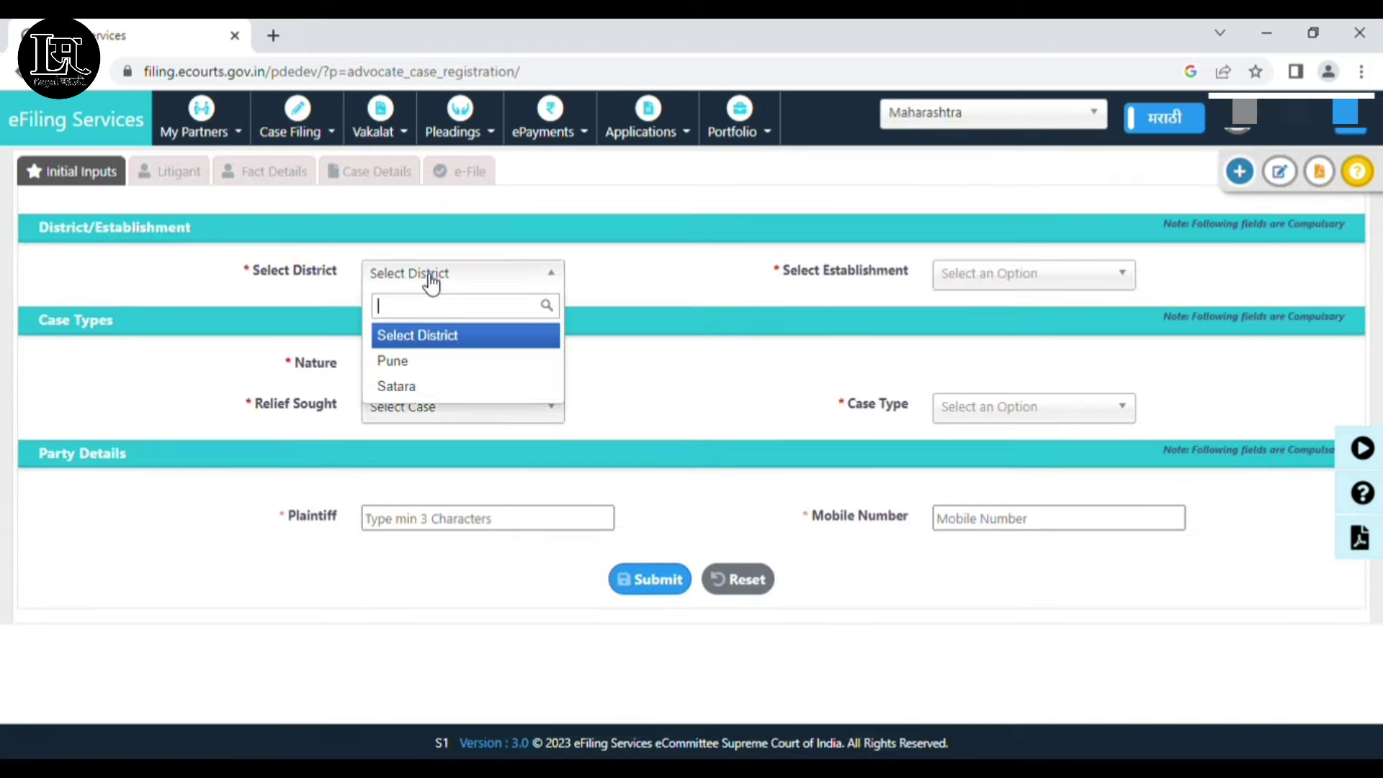
pyautogui.click(431, 361)
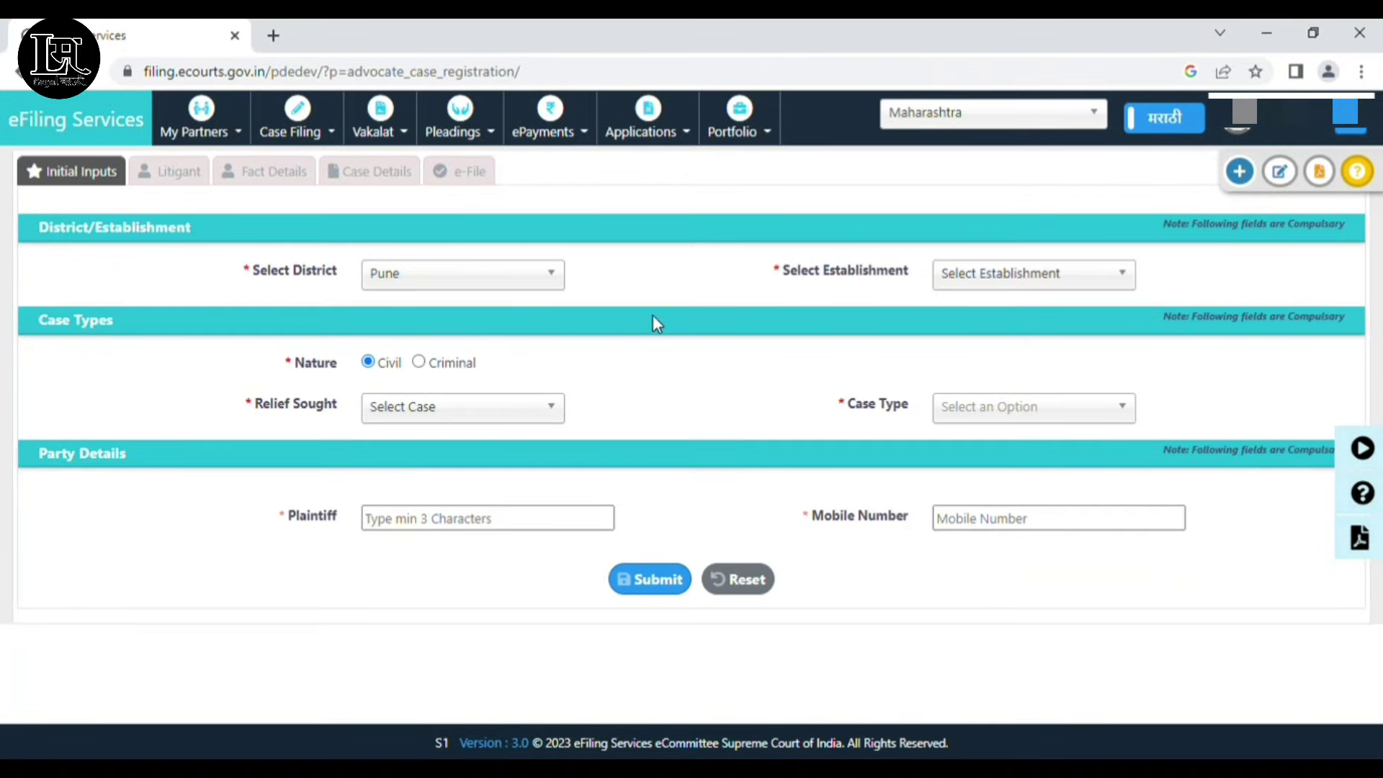
pyautogui.click(1005, 288)
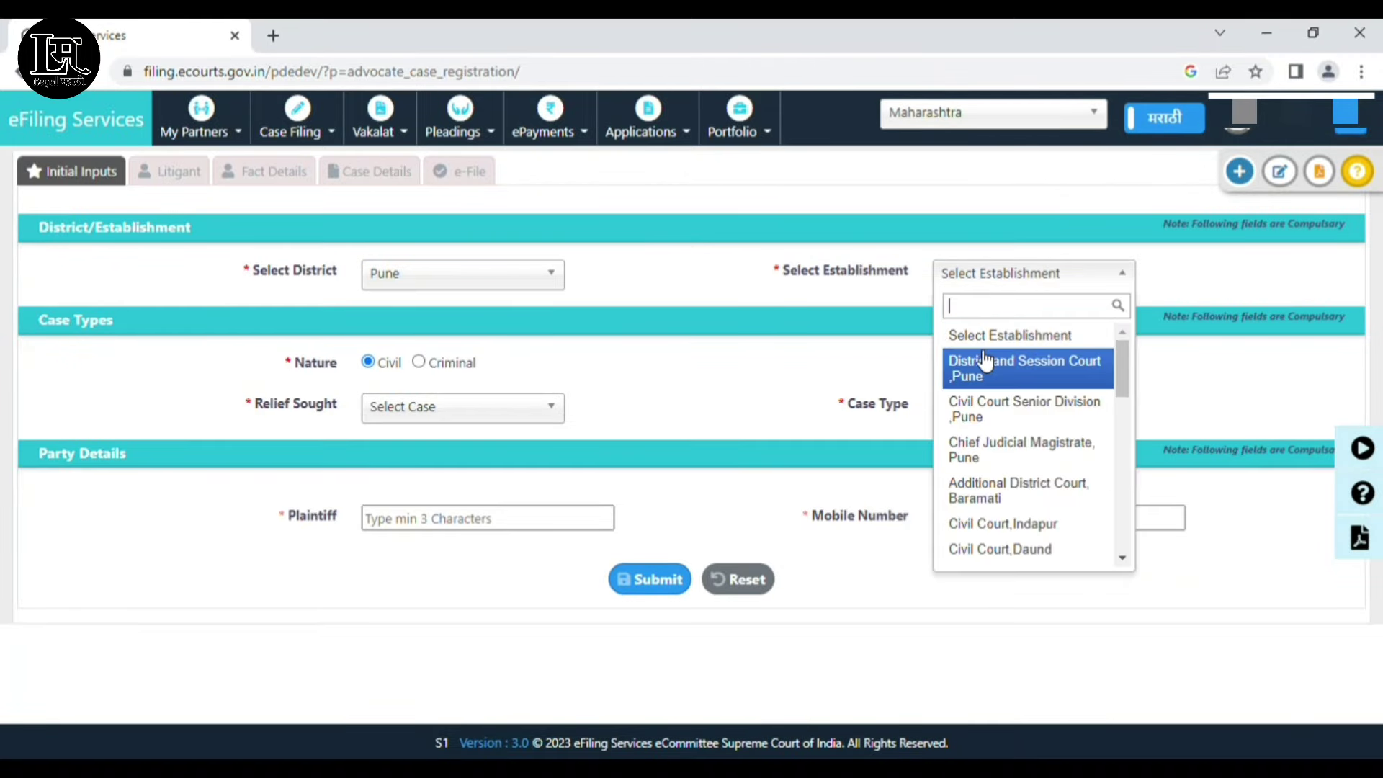
pyautogui.write('b')
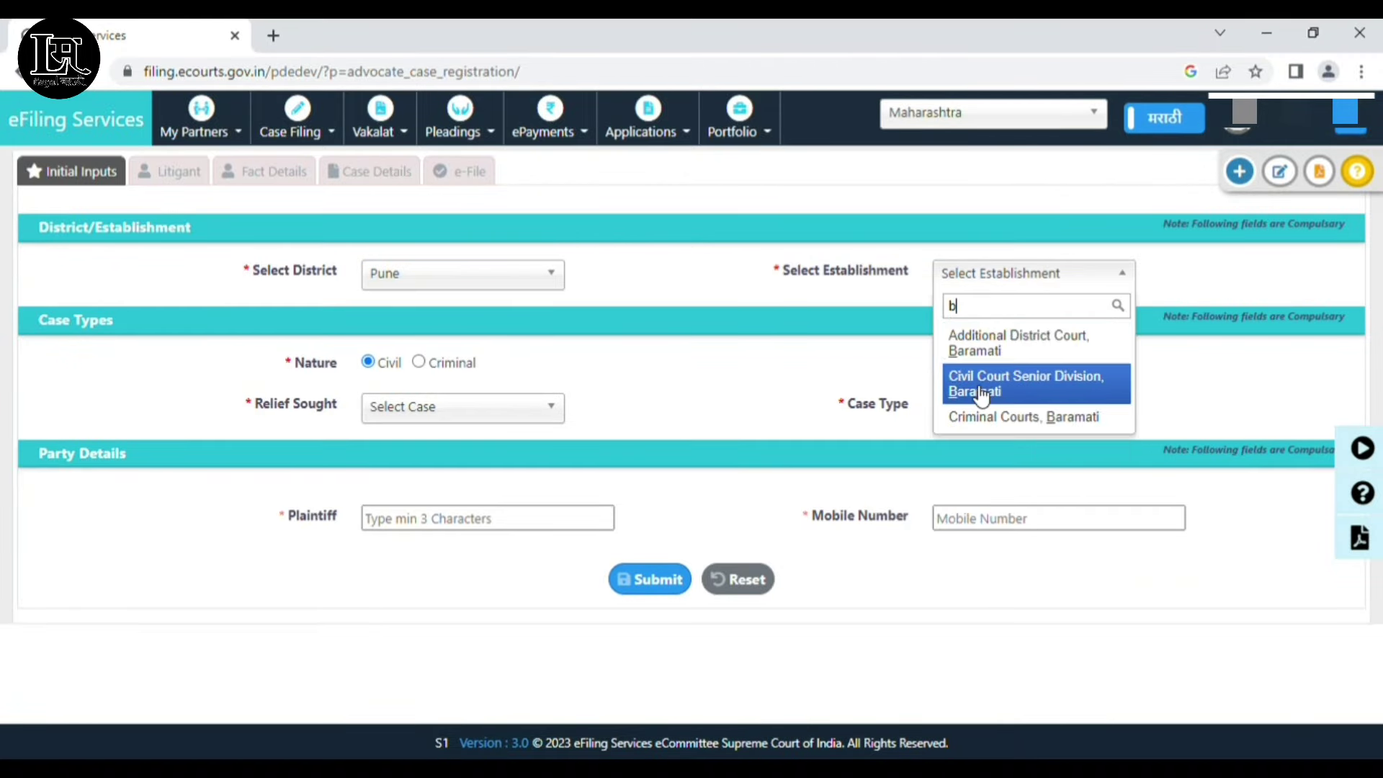
pyautogui.click(981, 392)
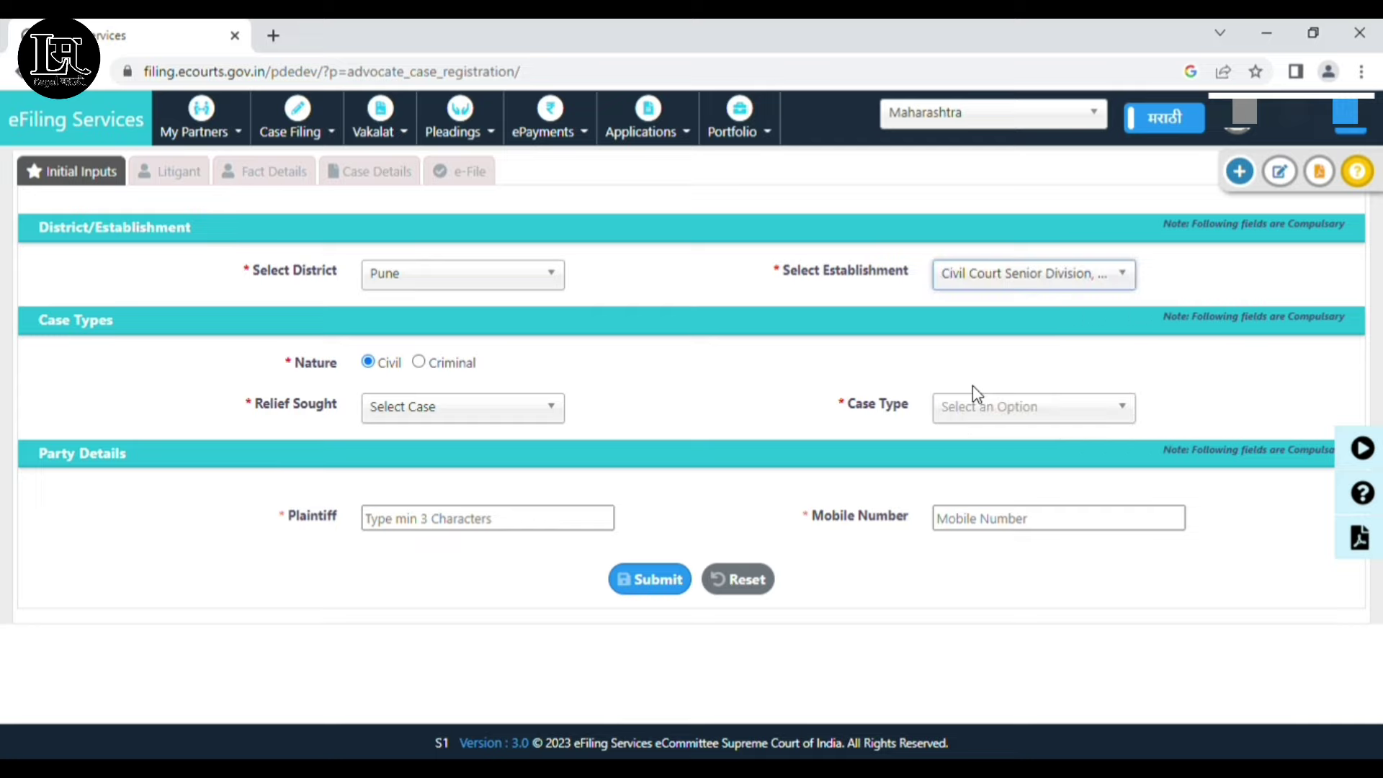
# Choose Desertion and Maintenance as the relief sought and Divorce as the case type
pyautogui.click(451, 417)
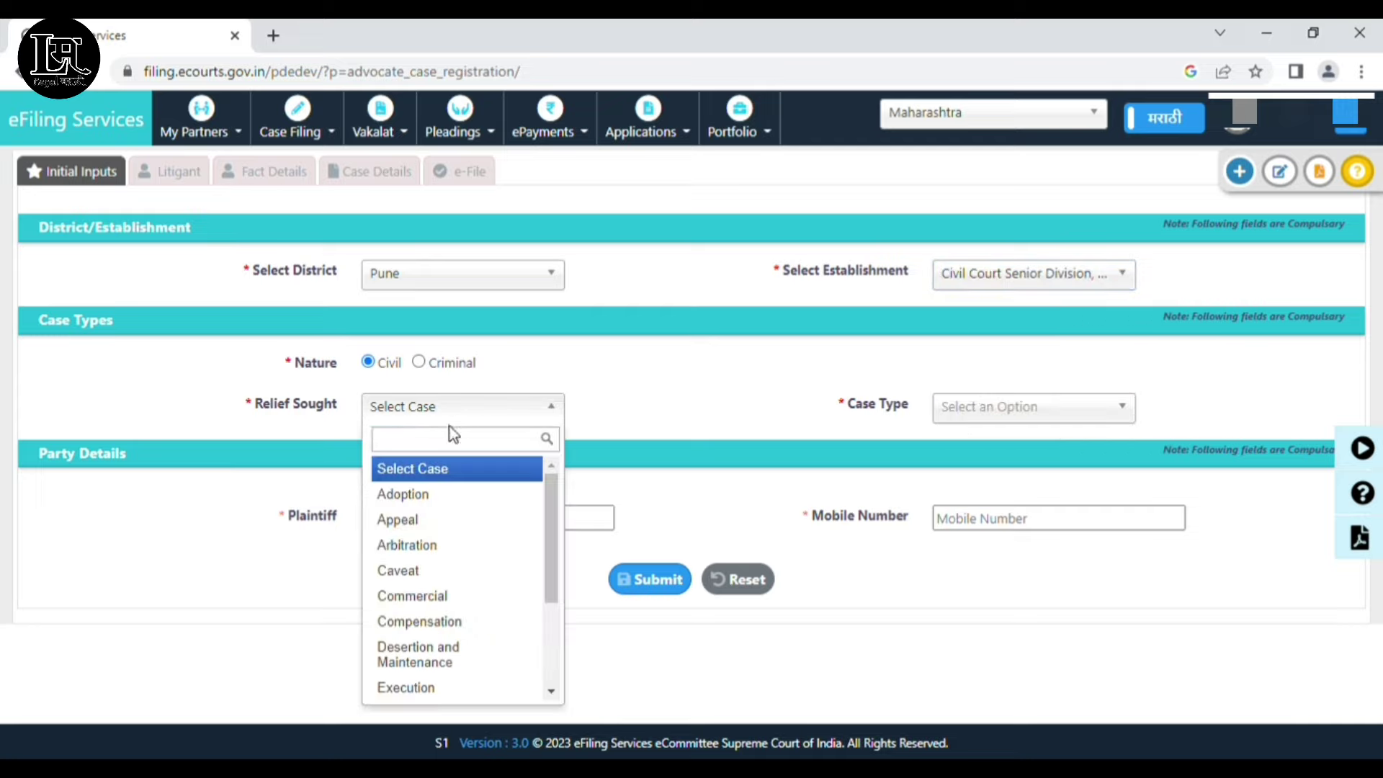
pyautogui.scroll(-3, 439, 482)
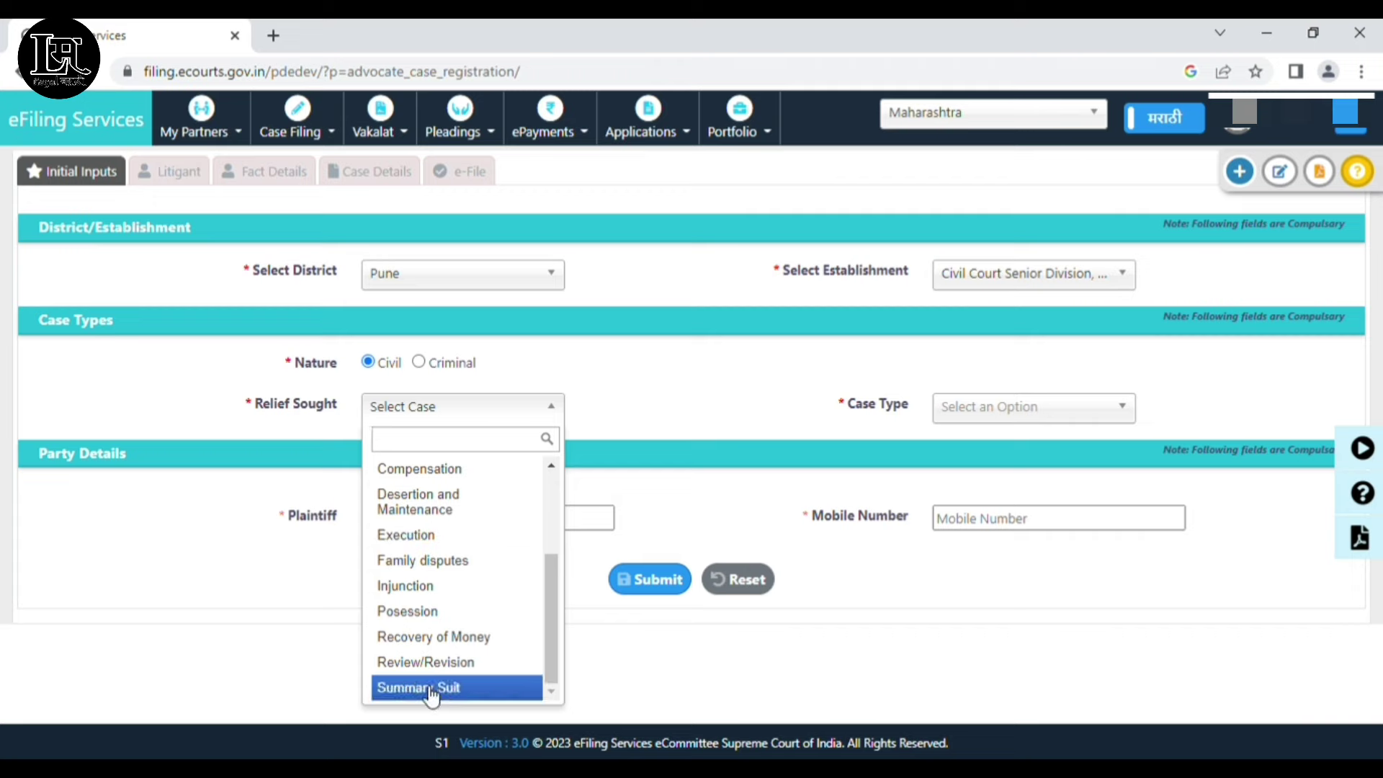
pyautogui.click(468, 502)
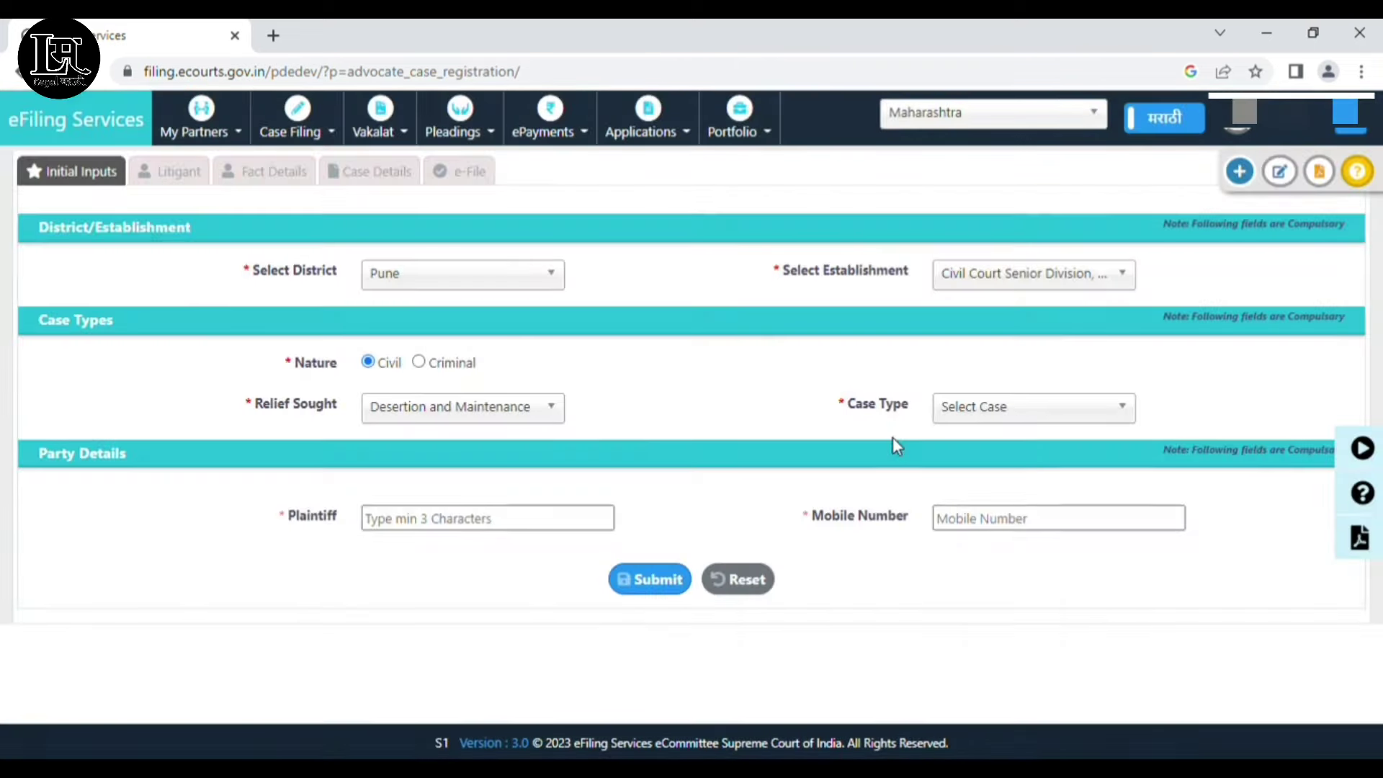
pyautogui.click(1012, 407)
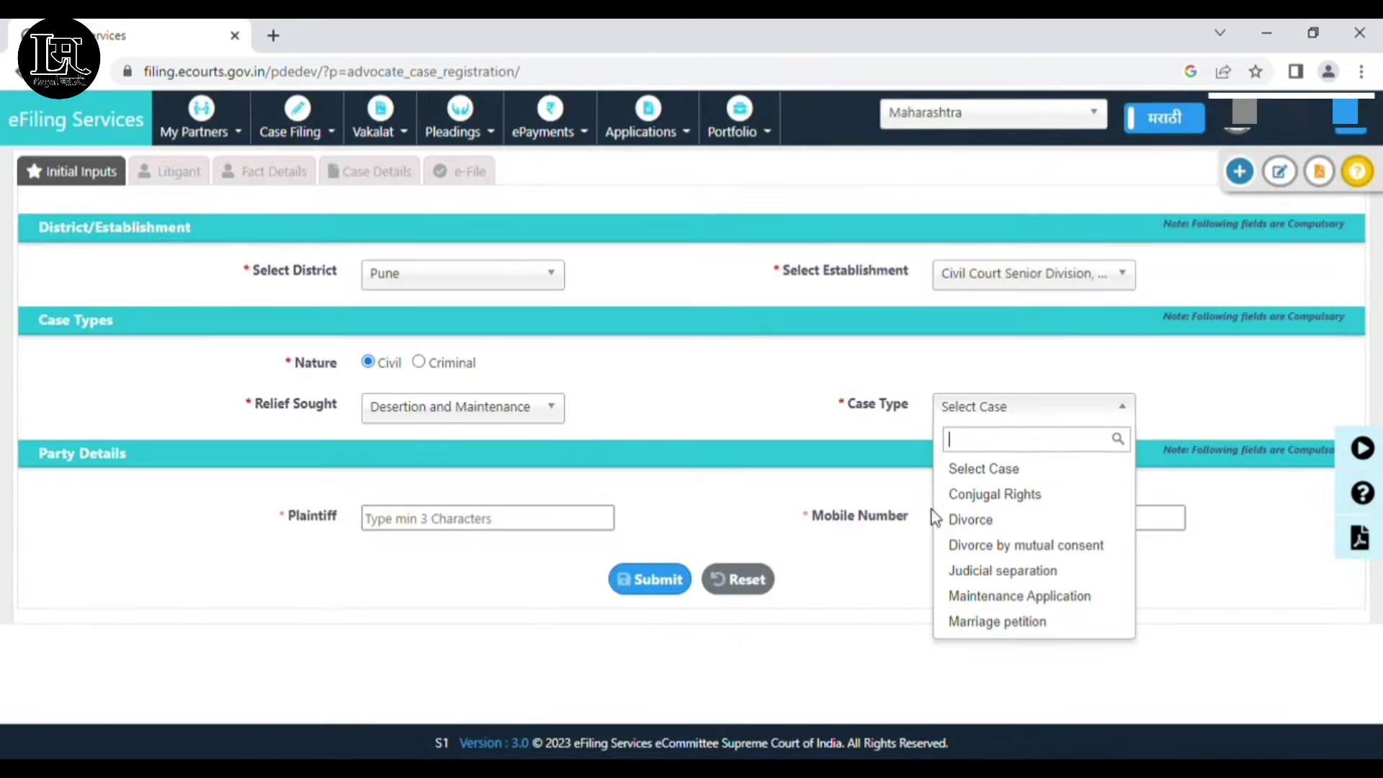
pyautogui.click(965, 519)
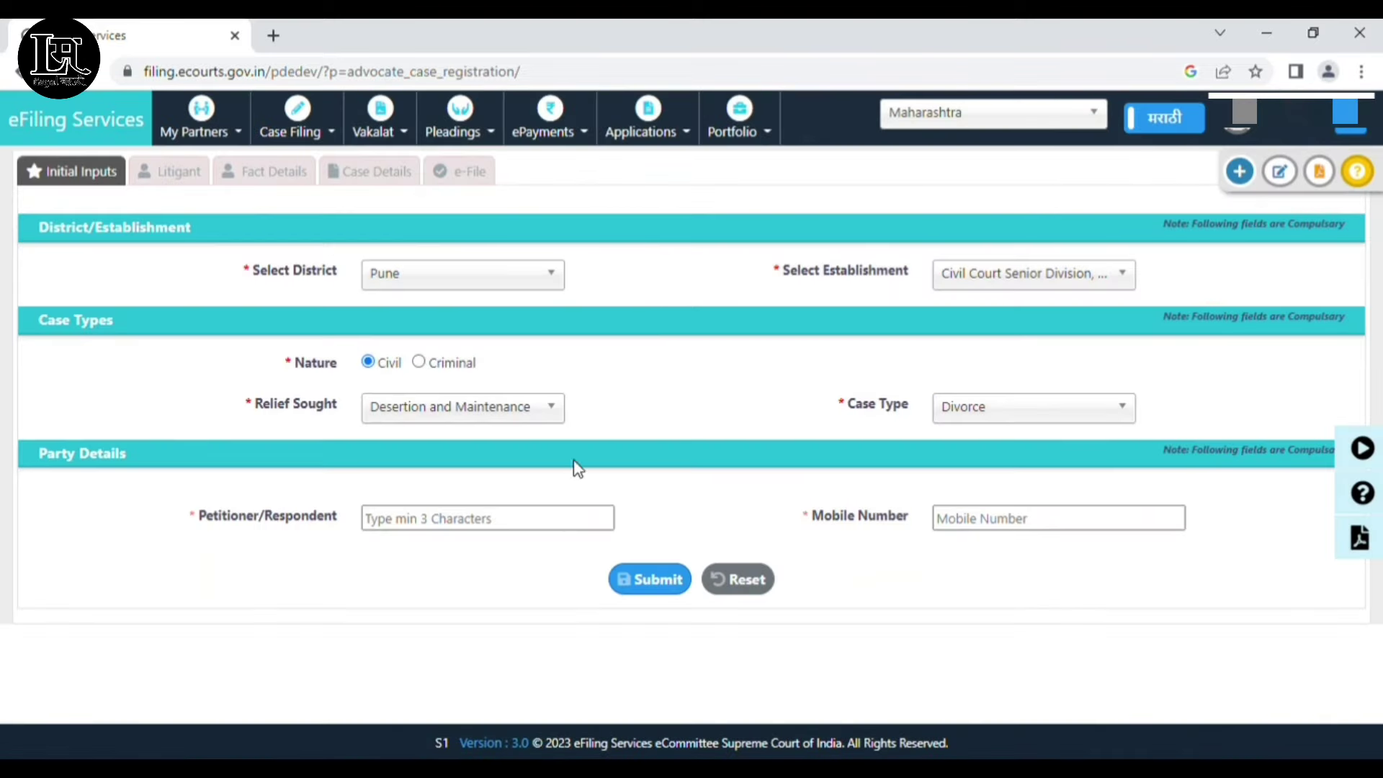
# Enter abc as the petitioner/respondent, fill in the mobile number and submit the initial inputs
pyautogui.click(512, 526)
pyautogui.write('a')
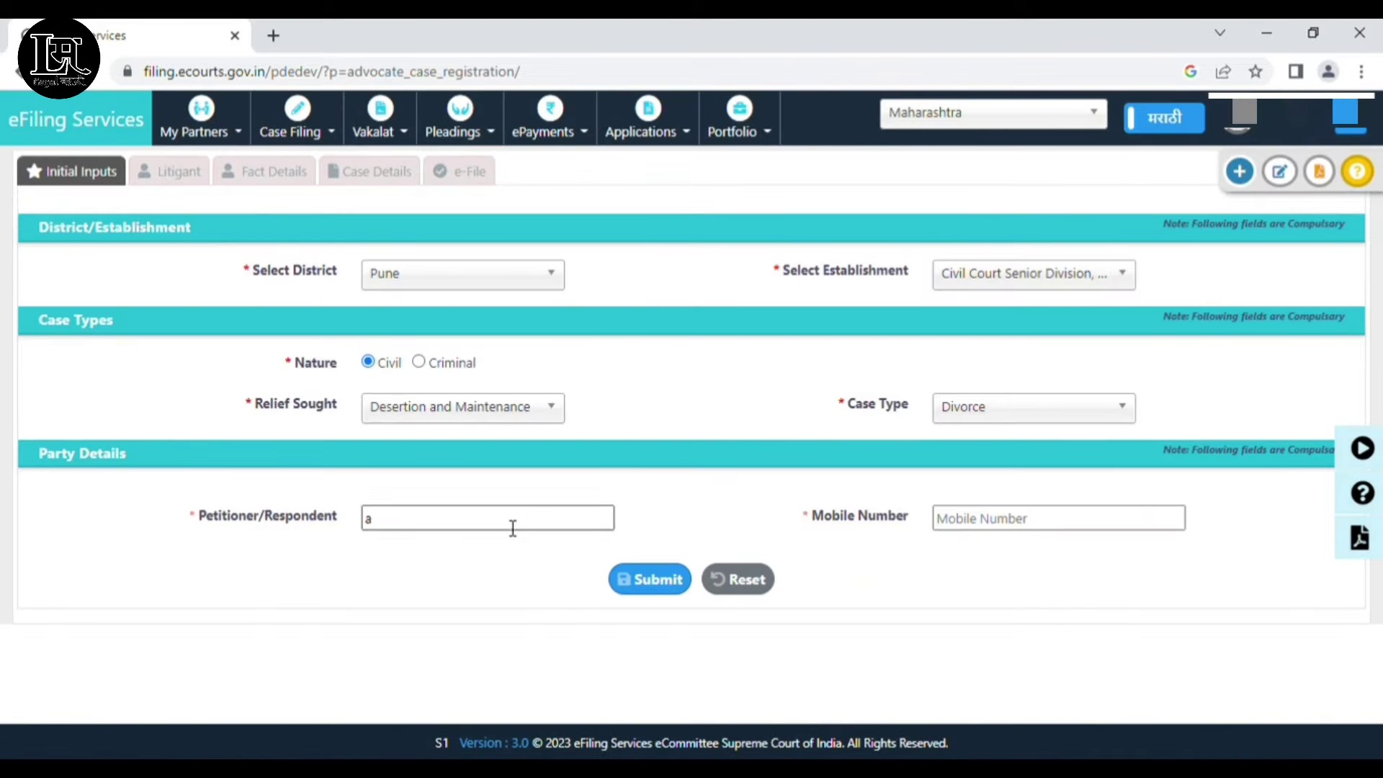
pyautogui.write('bc')
pyautogui.click(1027, 530)
pyautogui.write('8756')
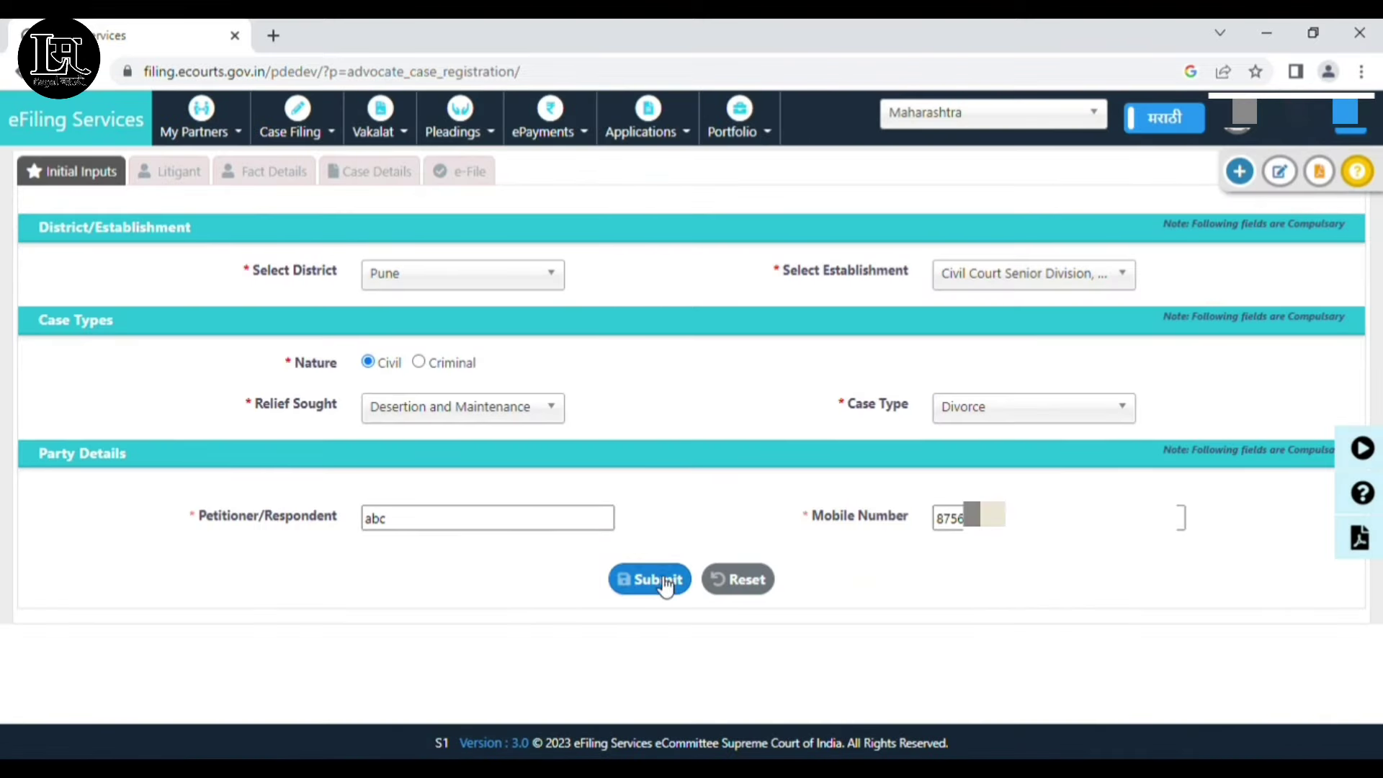
pyautogui.click(664, 582)
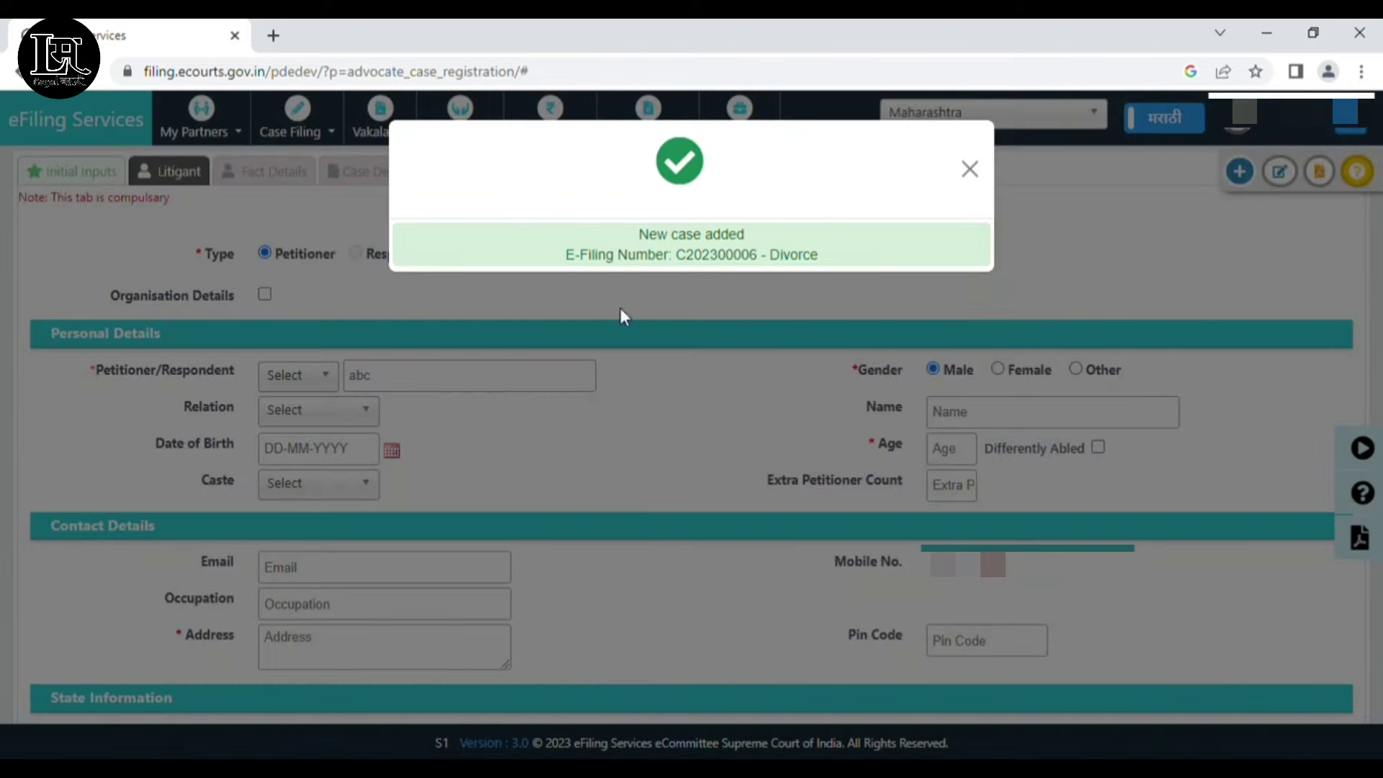
# Dismiss the new case notice, then set the petitioner's title to Mr. and age to 28
pyautogui.moveTo(677, 260); pyautogui.dragTo(761, 261)
pyautogui.click(970, 170)
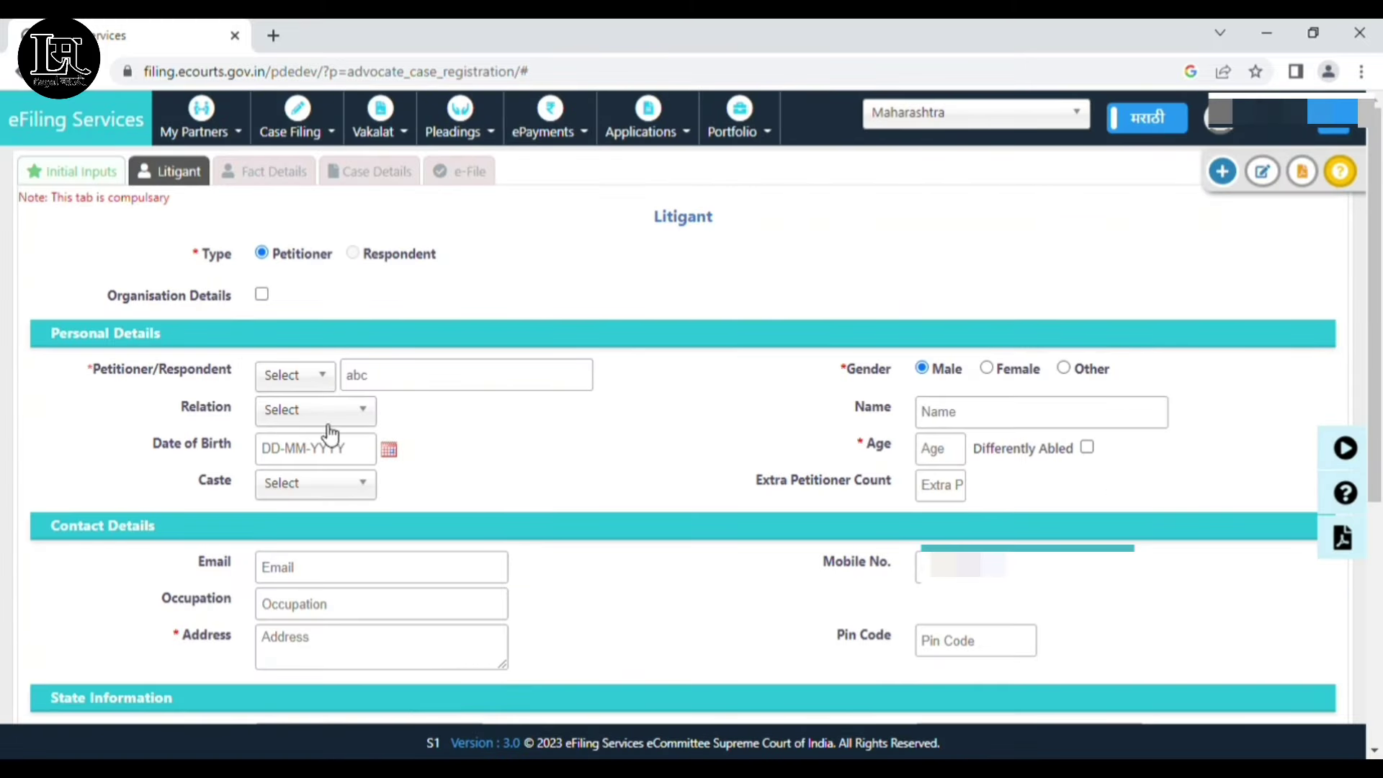
pyautogui.click(308, 386)
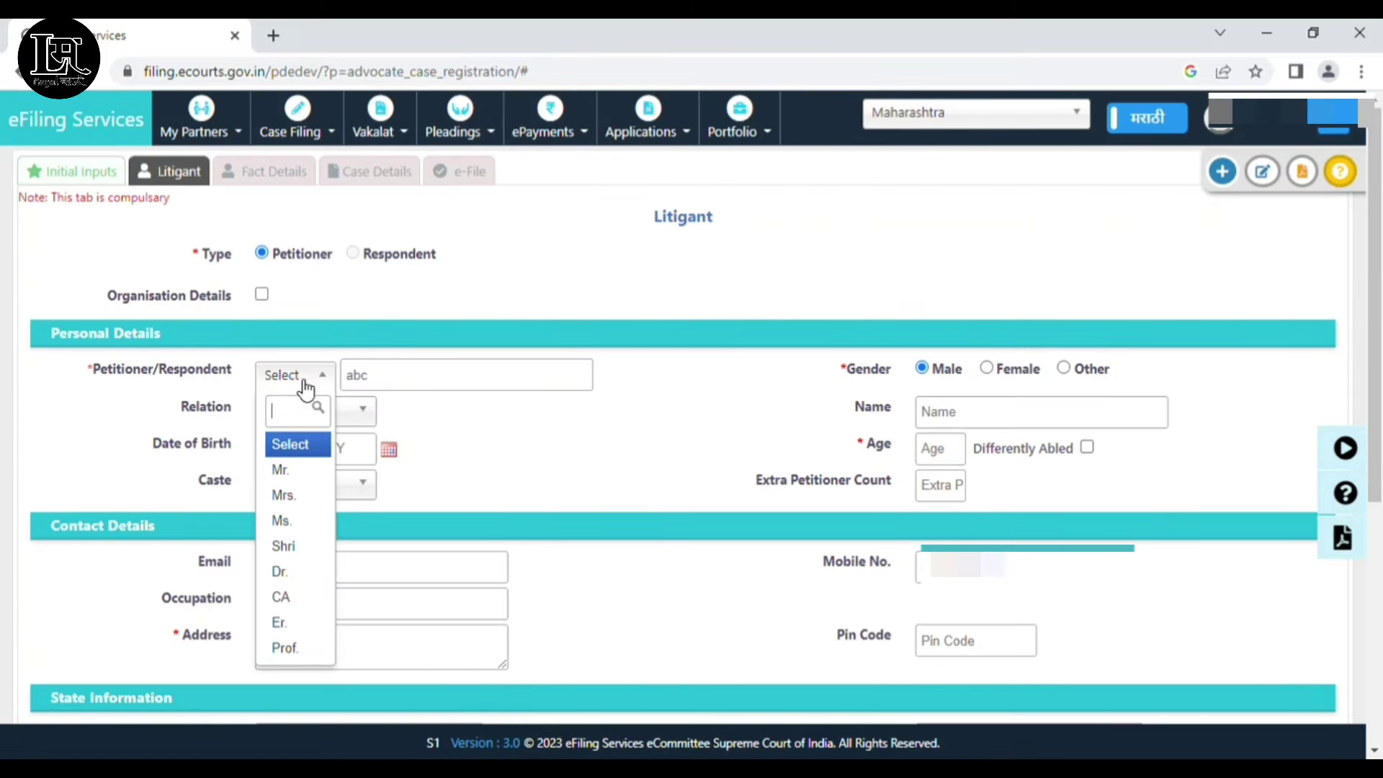
pyautogui.click(302, 475)
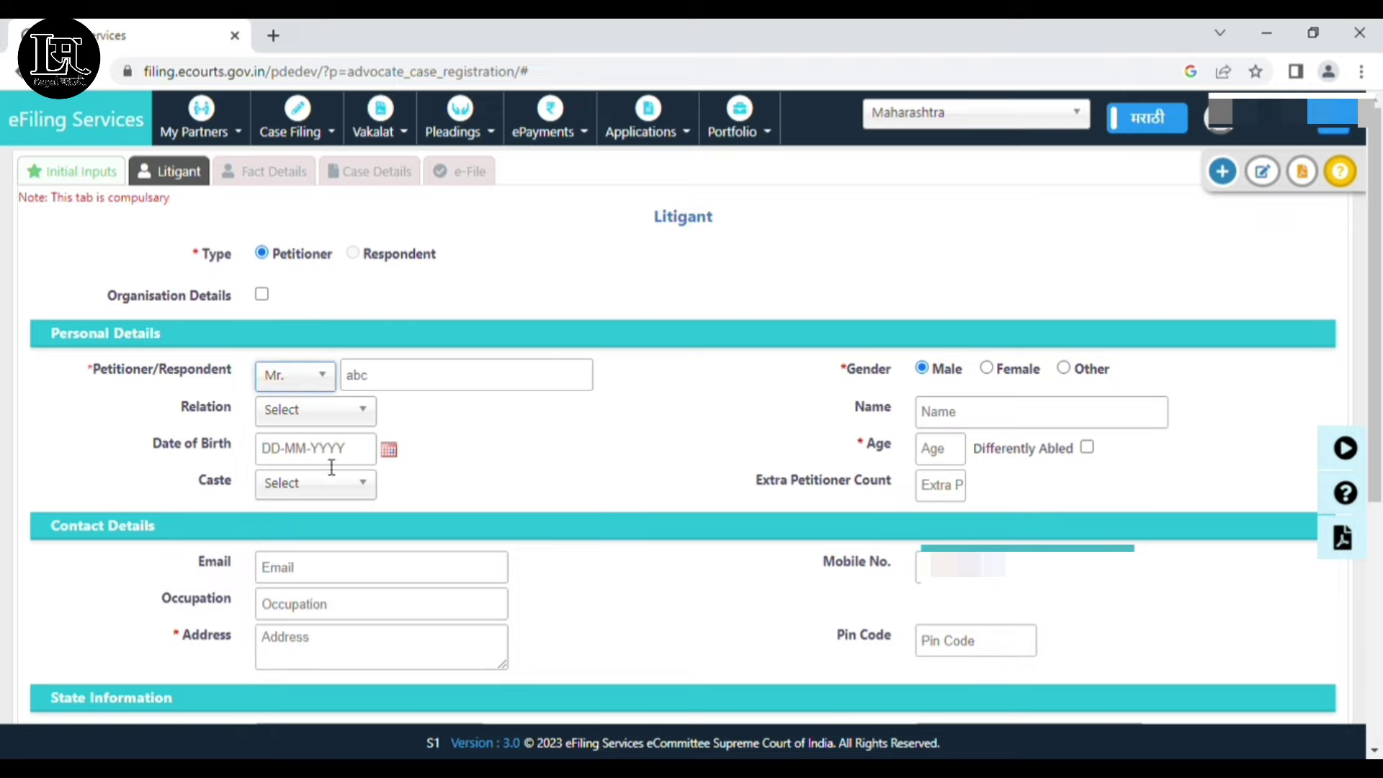
pyautogui.click(861, 445)
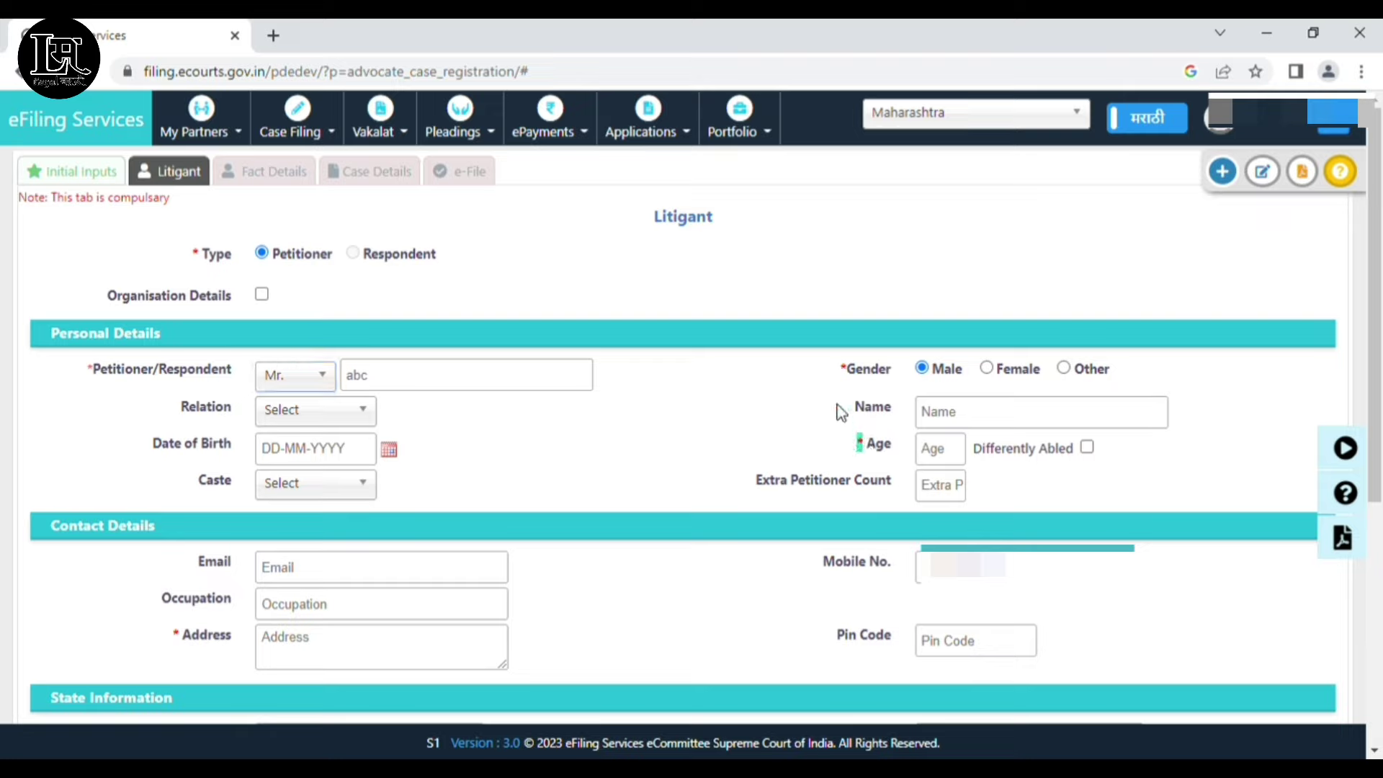
pyautogui.doubleClick(844, 370)
pyautogui.click(782, 406)
# Fill in the petitioner's address in the contact details
pyautogui.scroll(-3, 407, 574)
pyautogui.click(352, 447)
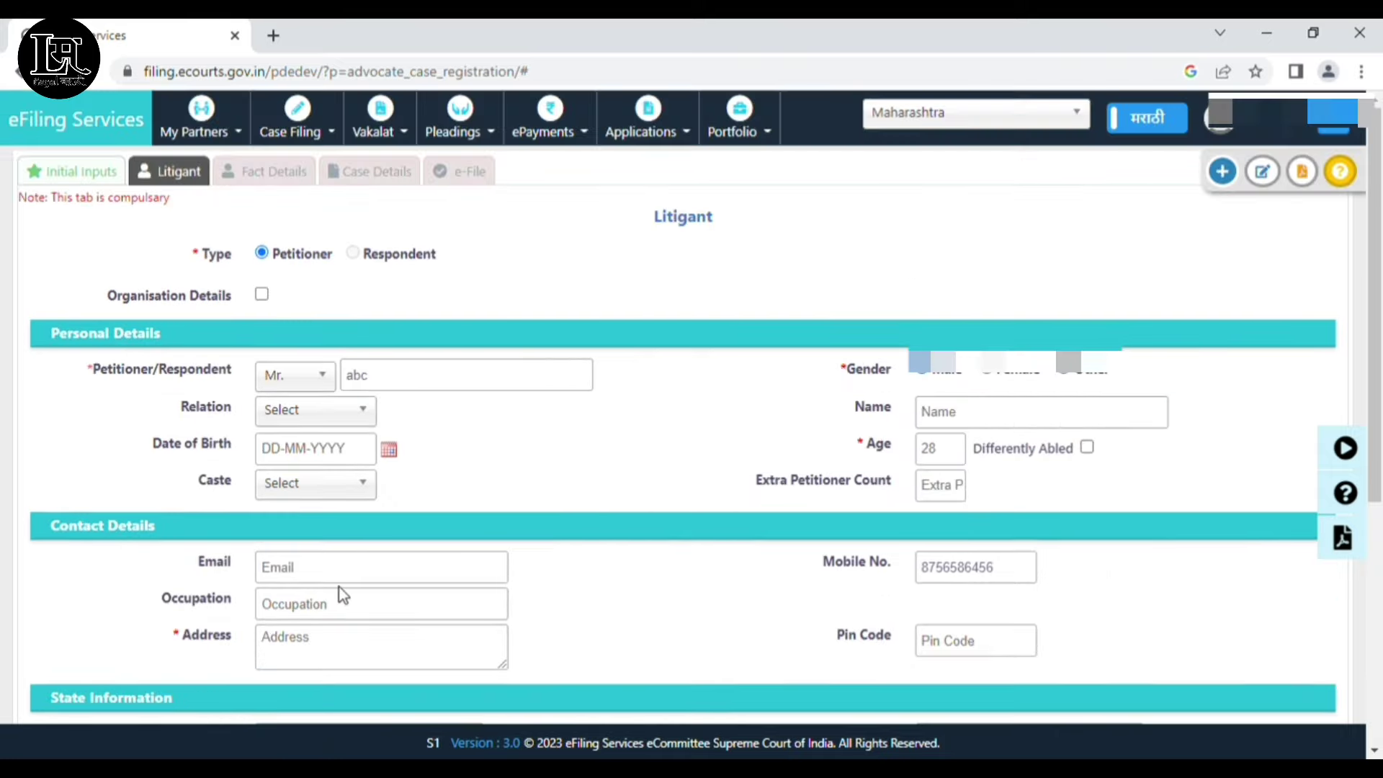
pyautogui.scroll(-3, 340, 587)
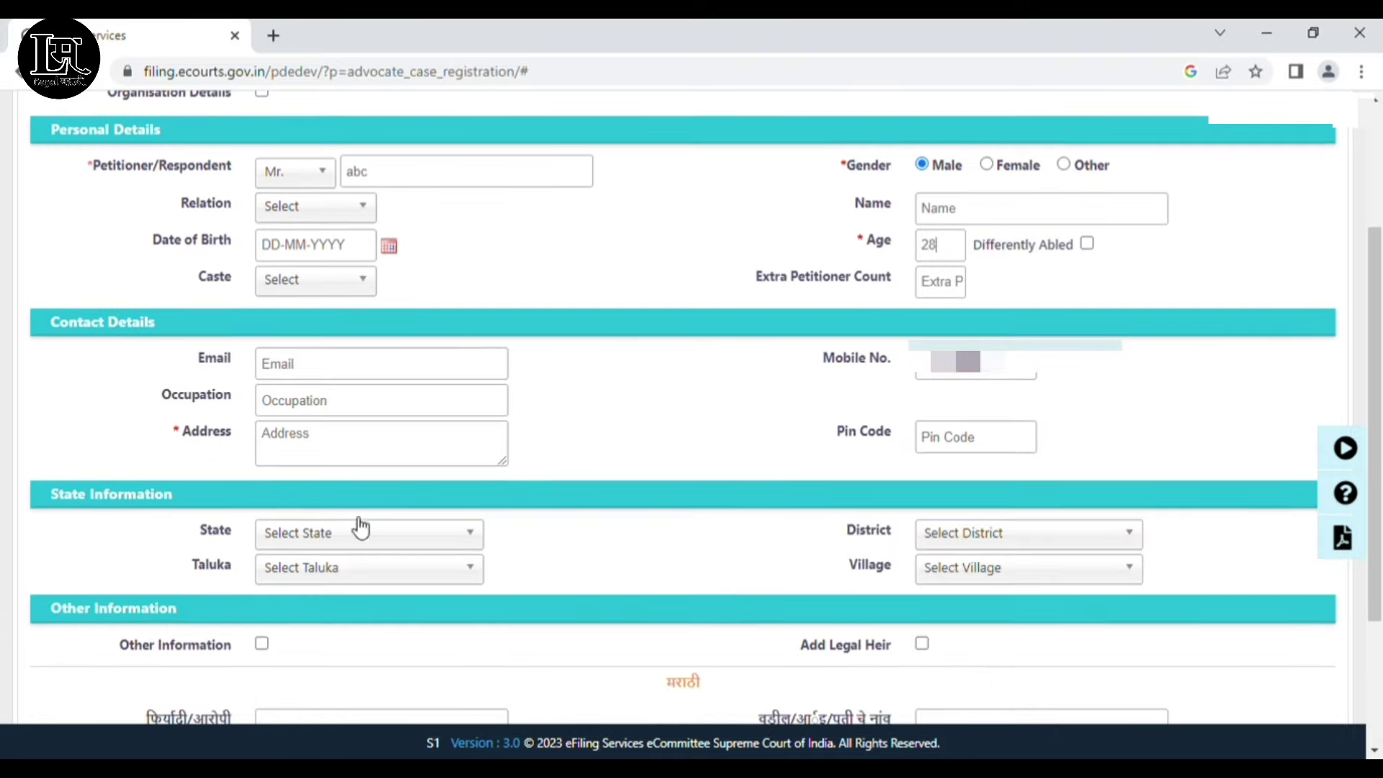
pyautogui.click(352, 447)
pyautogui.write('nmhgd')
# Set the petitioner's state to MAHARASHTRA, district to PUNE and taluka to Baramati
pyautogui.scroll(-2, 487, 433)
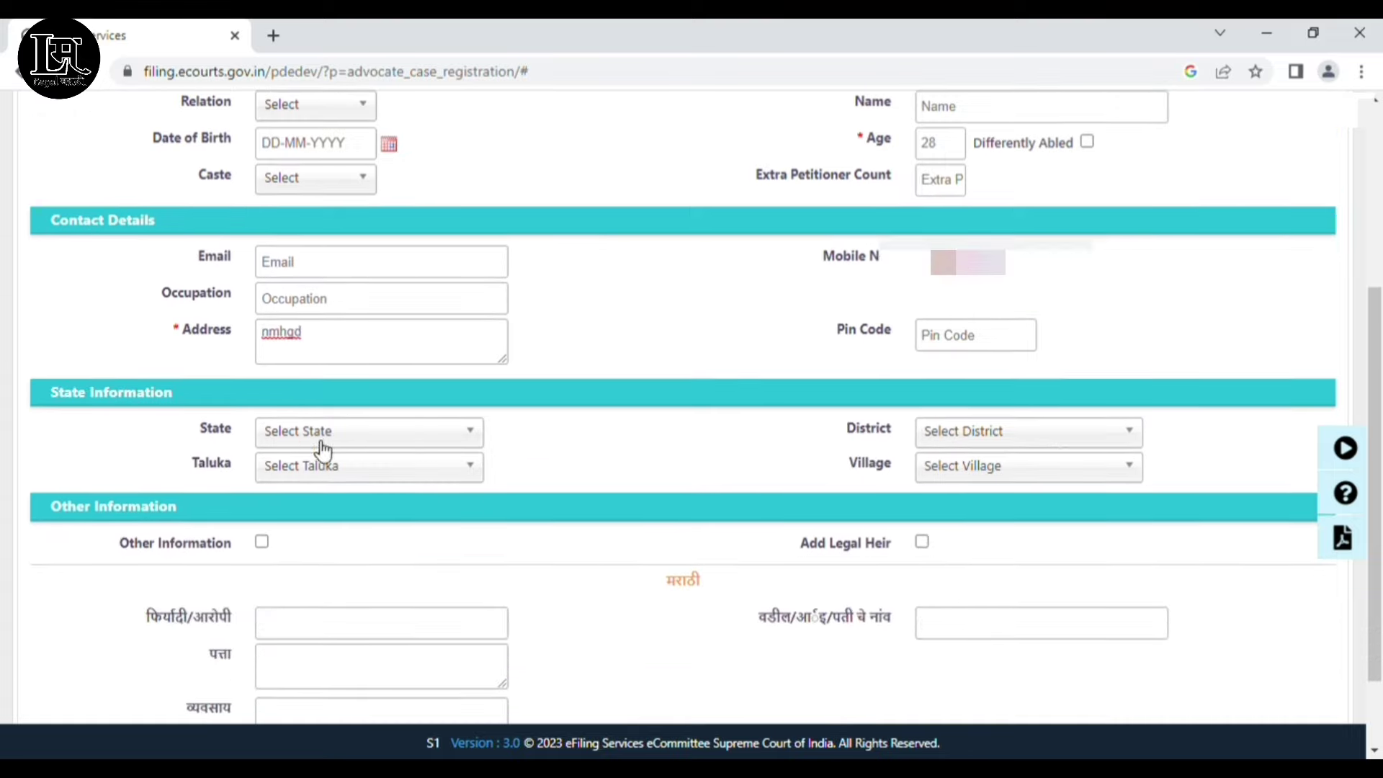
pyautogui.click(400, 435)
pyautogui.write('m')
pyautogui.press('Down')
pyautogui.press('Return')
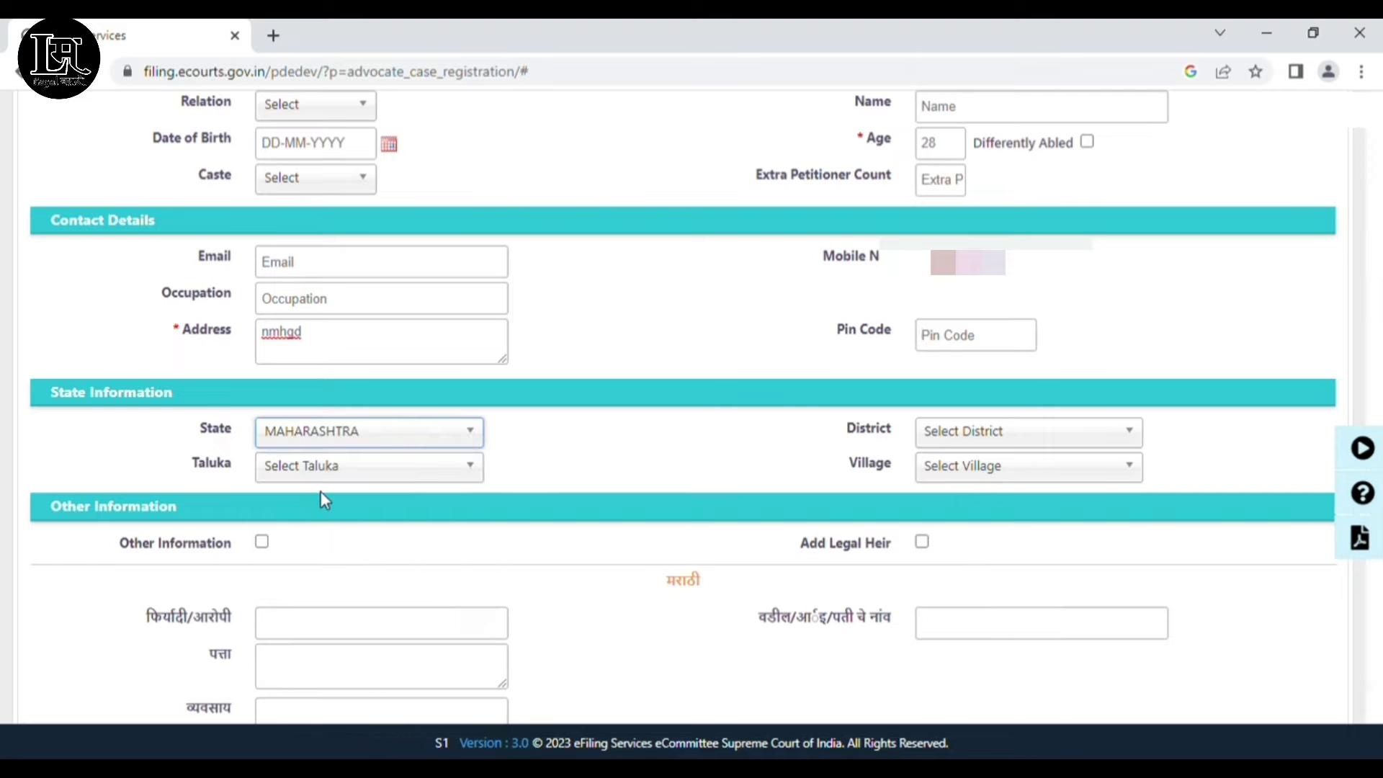
pyautogui.click(972, 440)
pyautogui.write('pu')
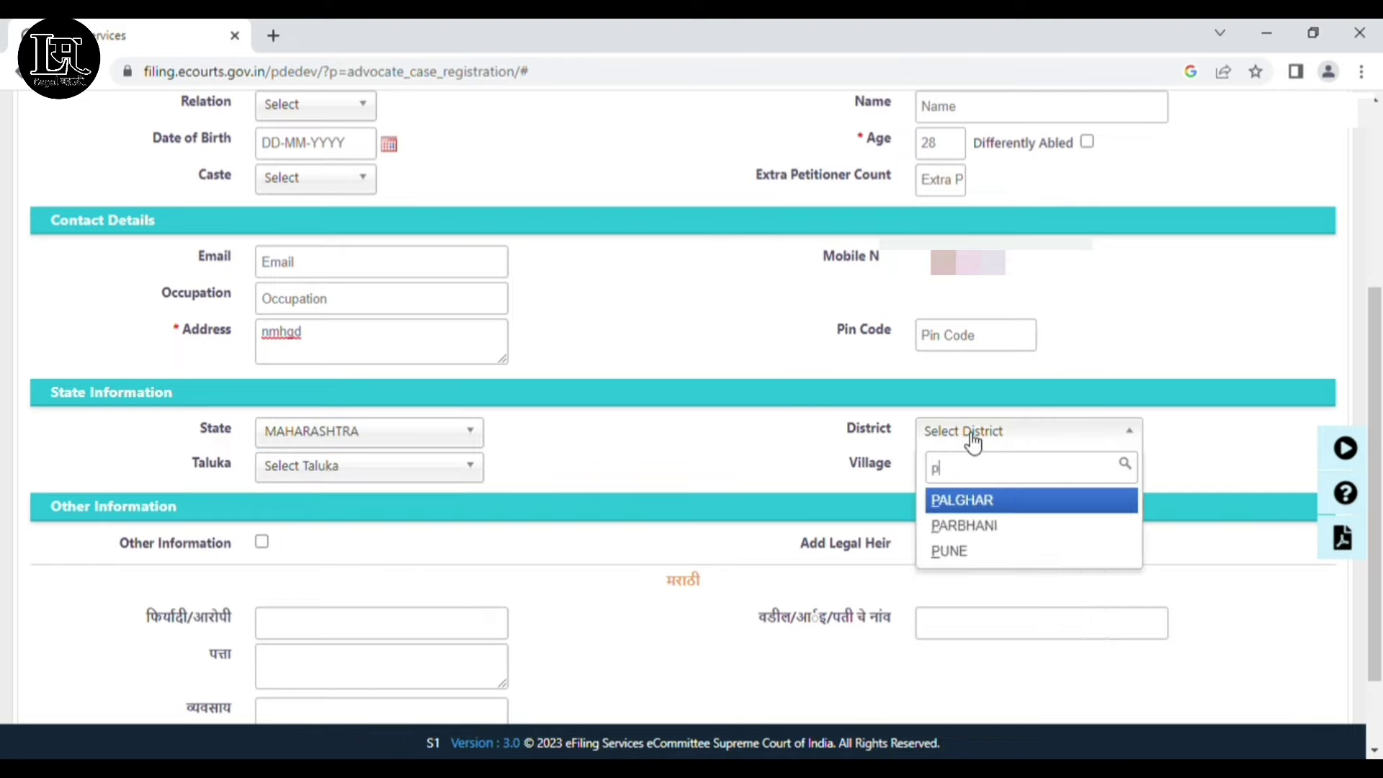
pyautogui.click(965, 504)
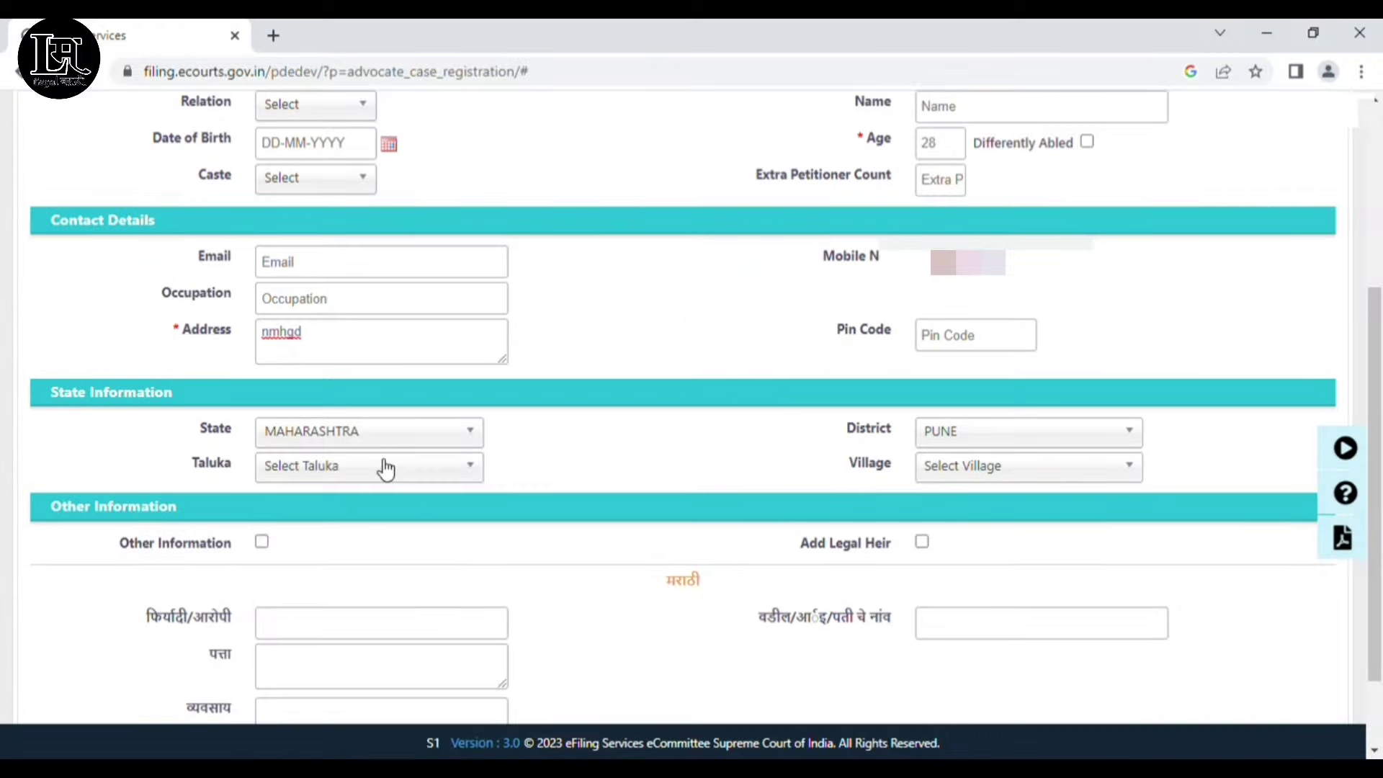
pyautogui.click(382, 467)
pyautogui.write('b')
pyautogui.click(337, 537)
pyautogui.scroll(-2, 568, 435)
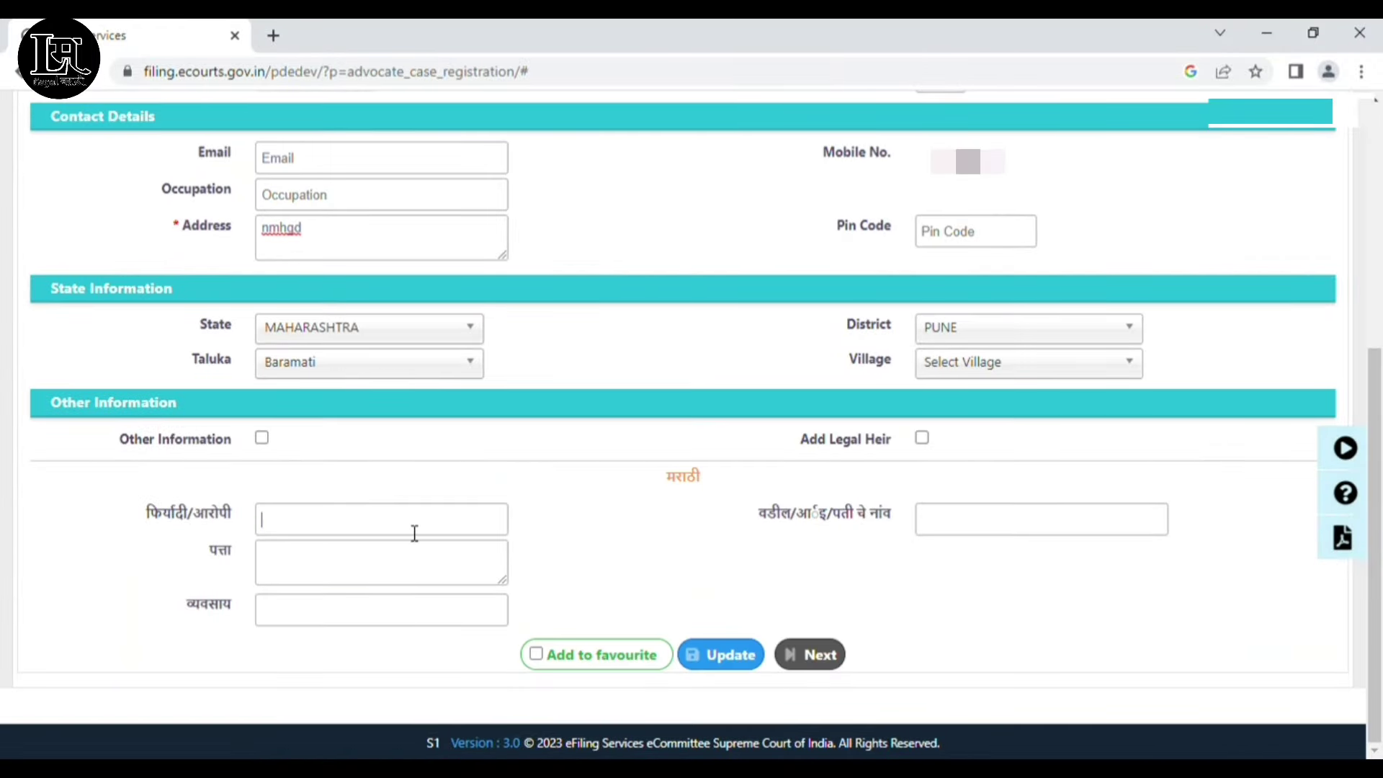
# Open Google in a new browser tab and search for google translate
pyautogui.scroll(5, 414, 533)
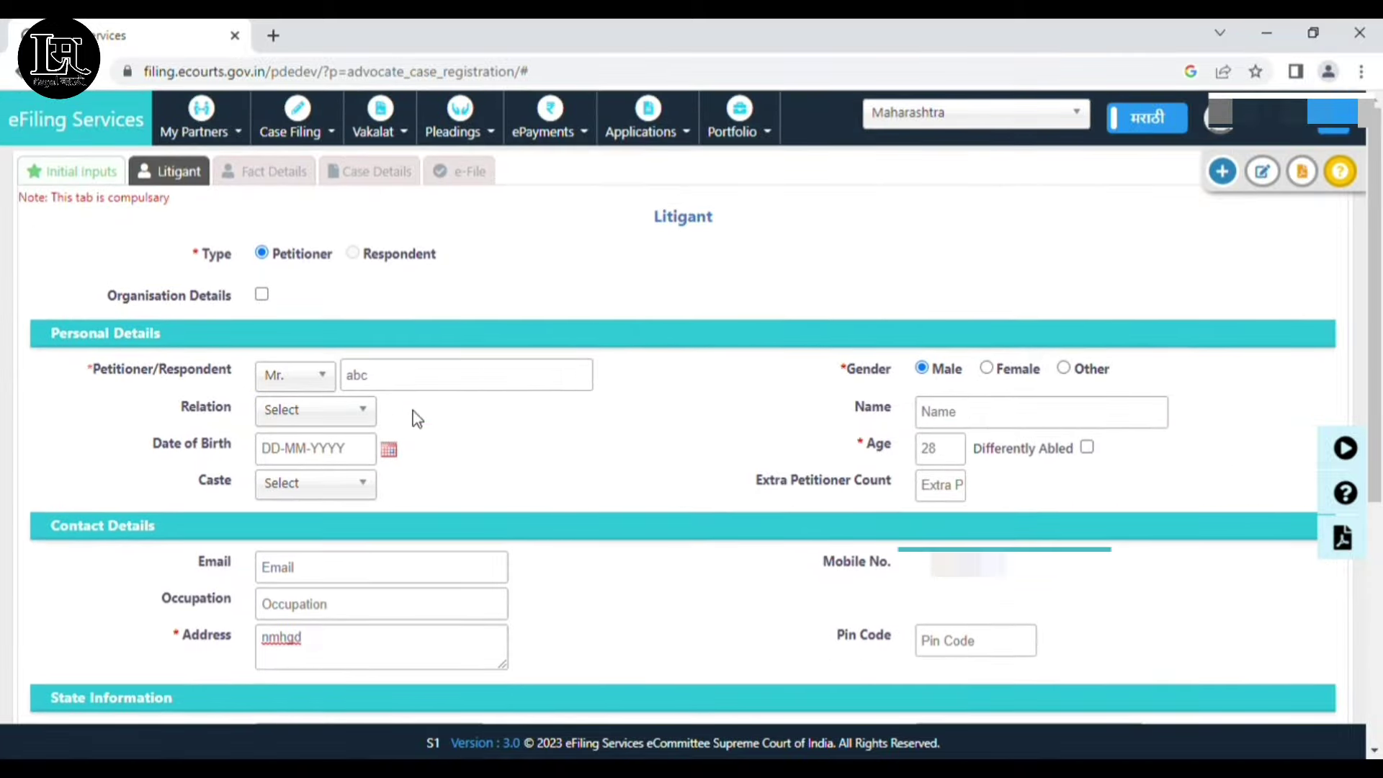
pyautogui.press('BackSpace')
pyautogui.write('d')
pyautogui.click(272, 38)
pyautogui.click(581, 505)
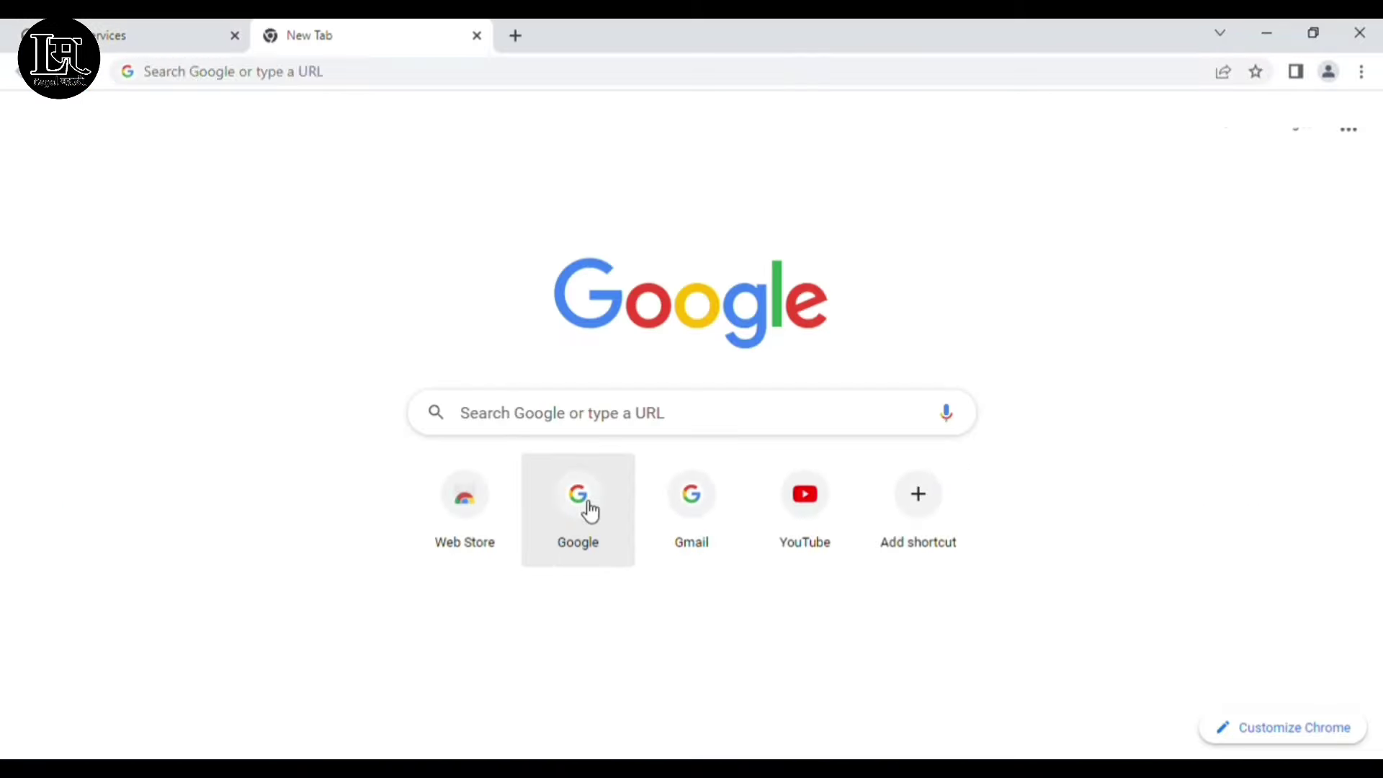
pyautogui.click(549, 312)
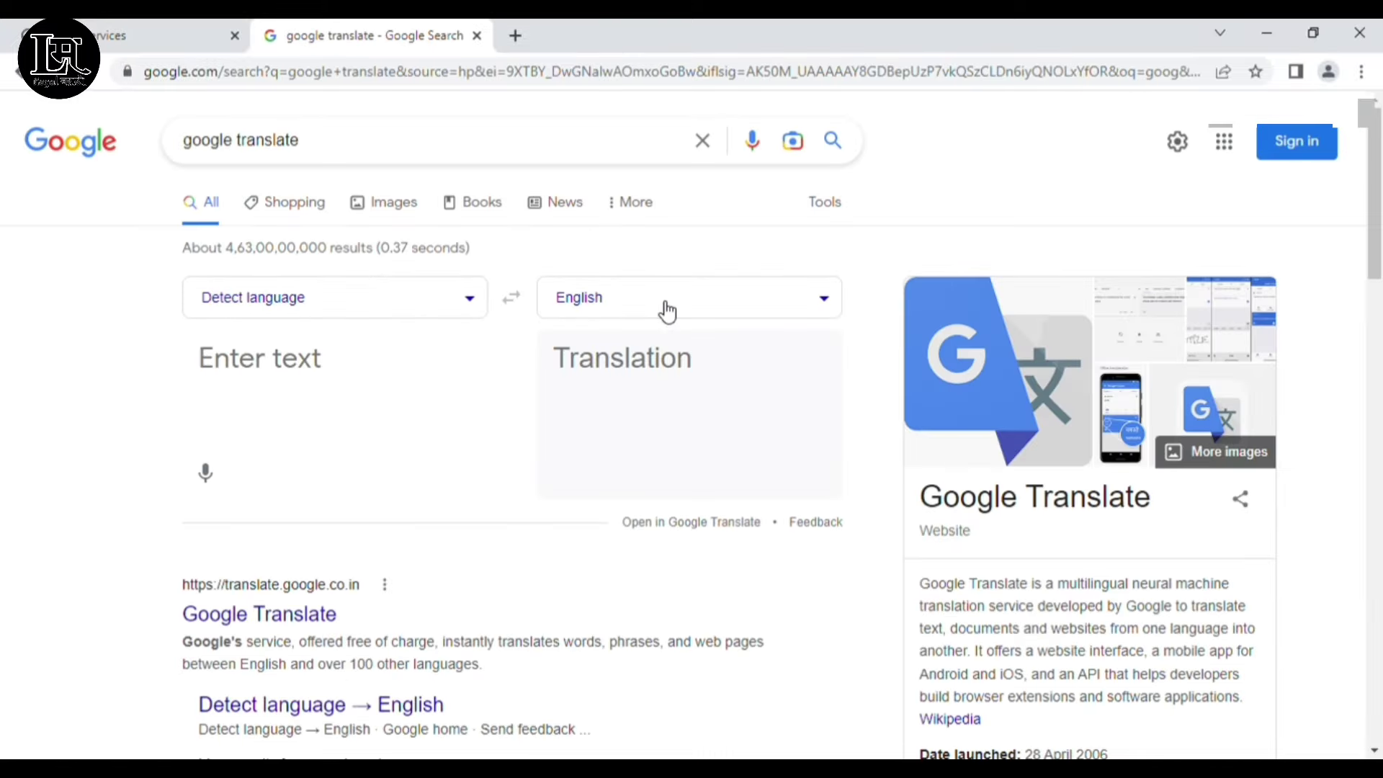
# Set the translation target language to Marathi and enter a person's first name as the text to translate
pyautogui.click(665, 309)
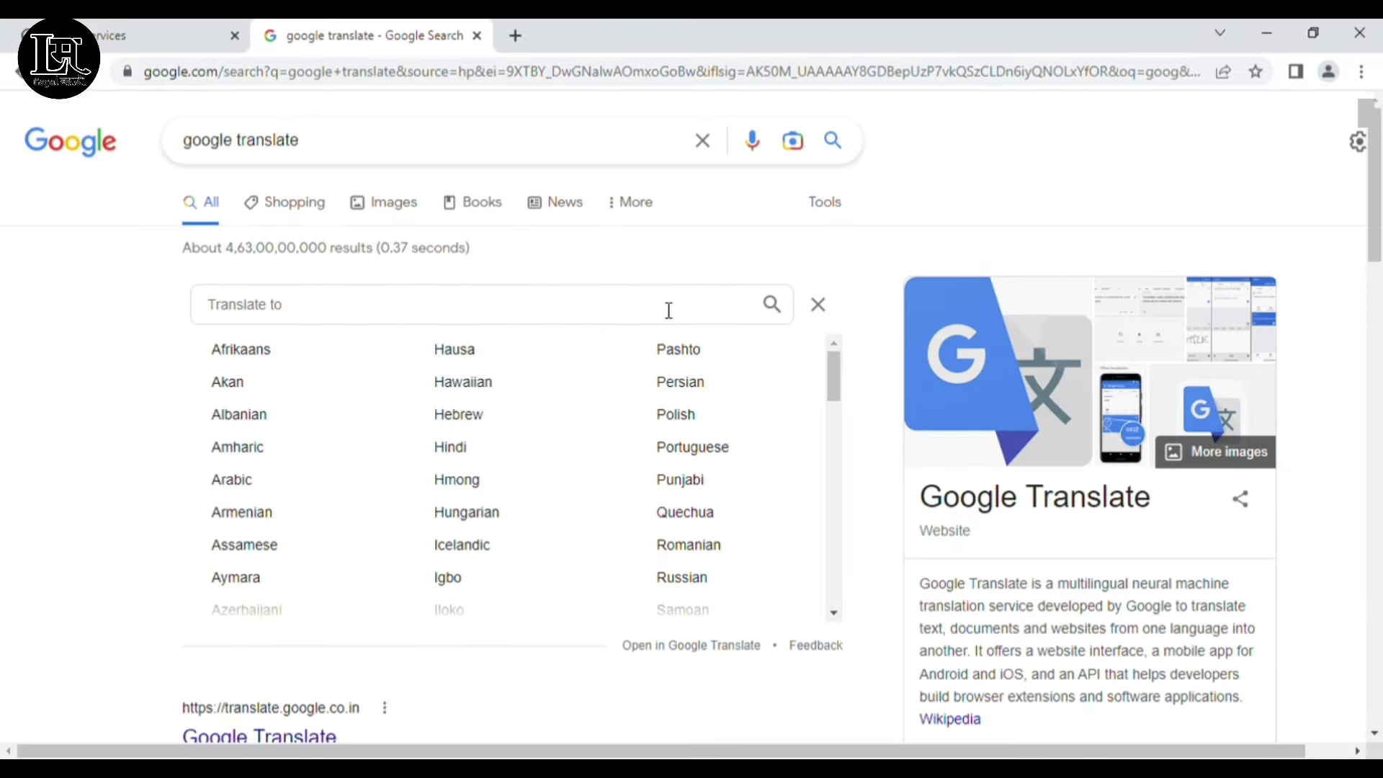
pyautogui.write('mara')
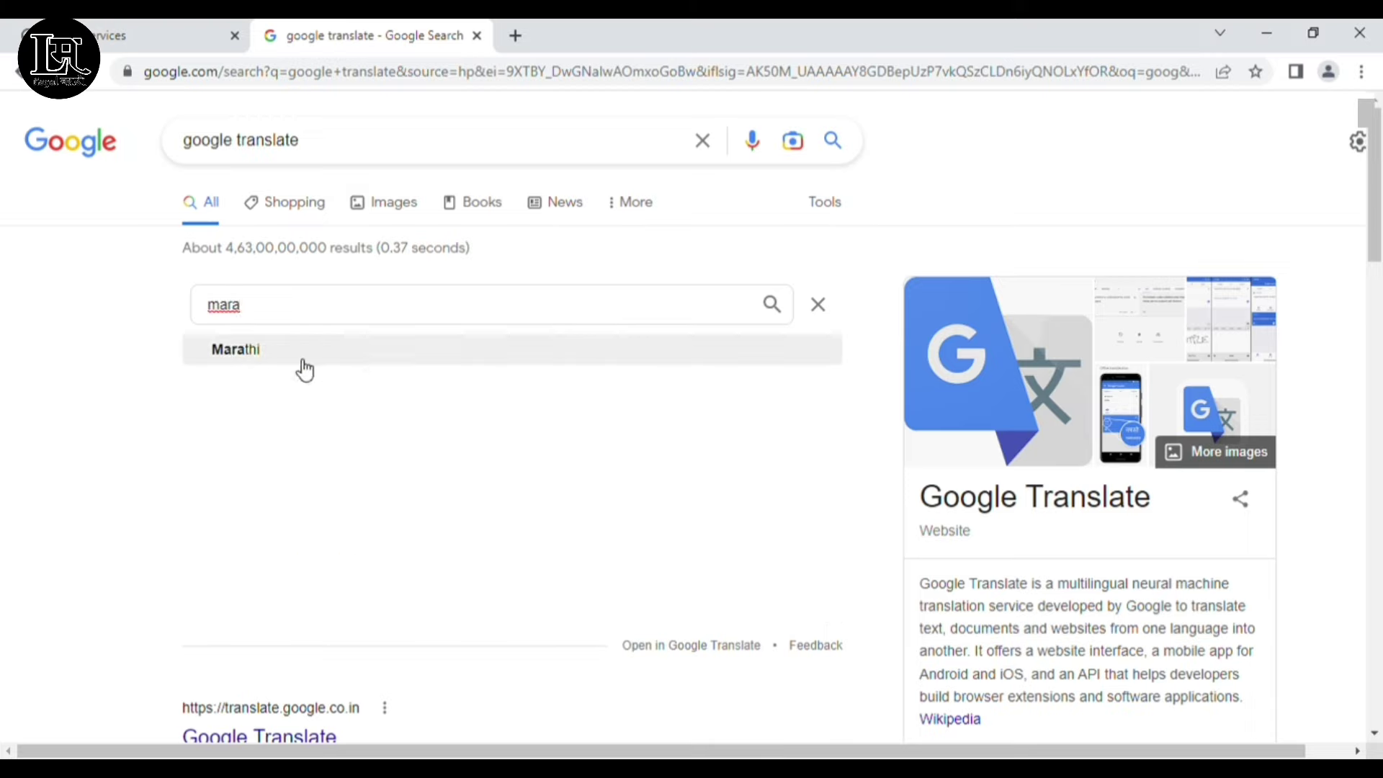
pyautogui.click(297, 354)
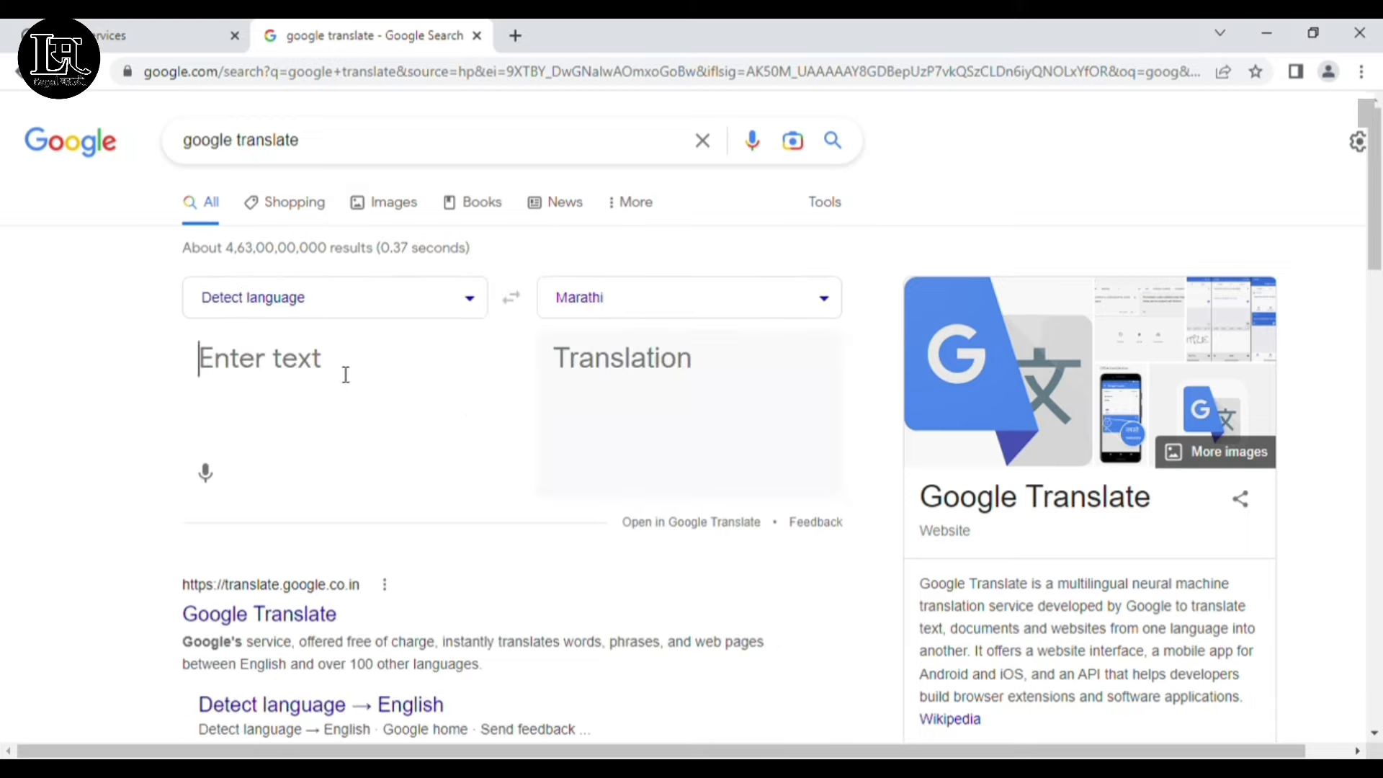
pyautogui.write('nitin')
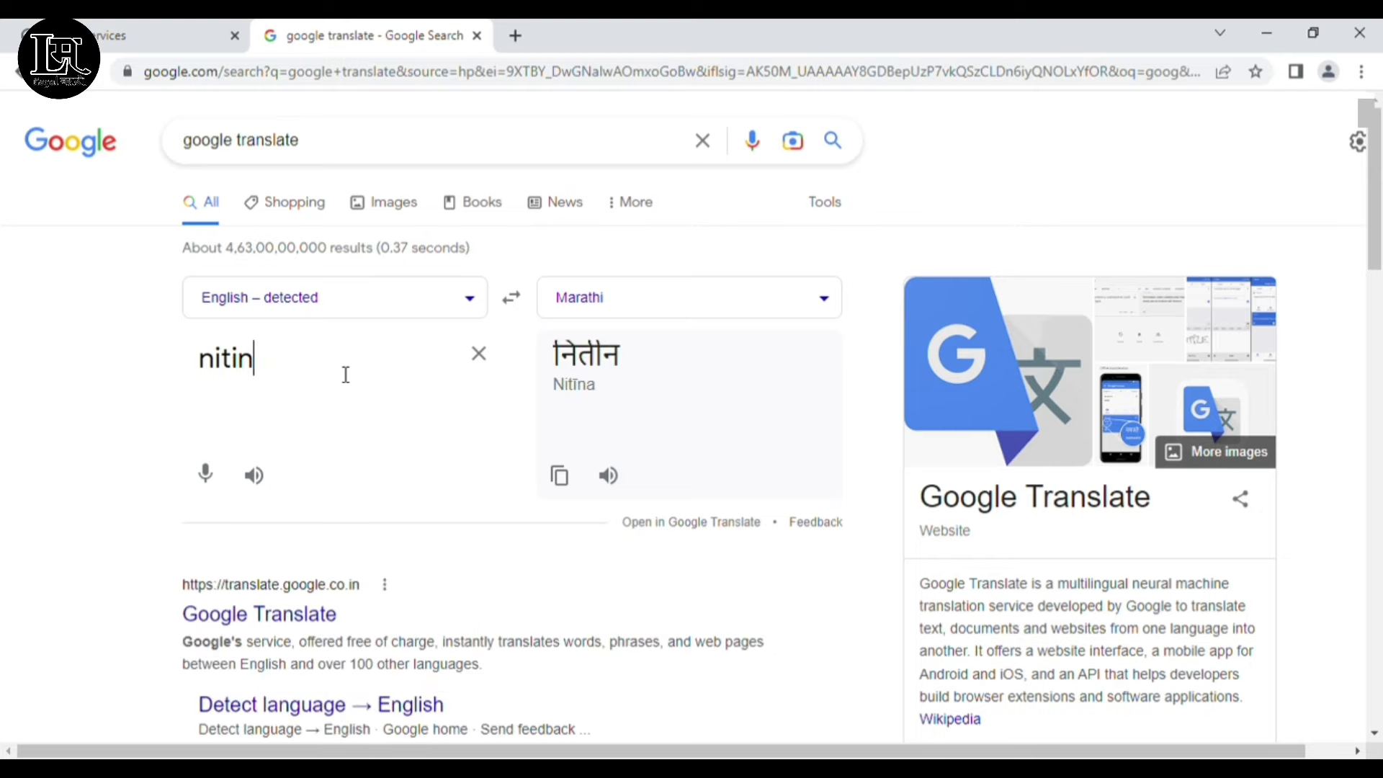
# Copy the Marathi translation and paste it into the petitioner's Marathi name field on the eFiling form
pyautogui.click(563, 481)
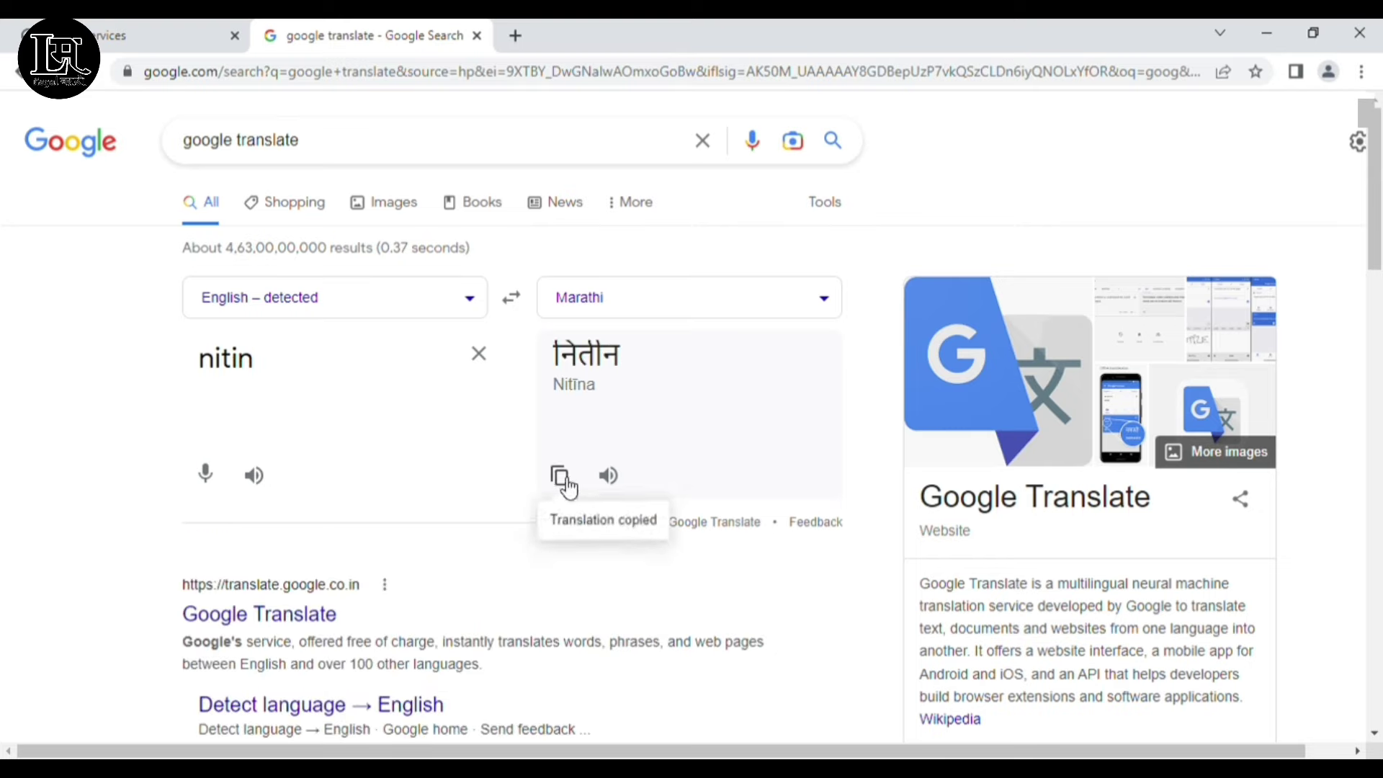
pyautogui.click(216, 41)
pyautogui.scroll(-5, 513, 536)
pyautogui.click(504, 524)
pyautogui.hotkey('ctrl', 'v')
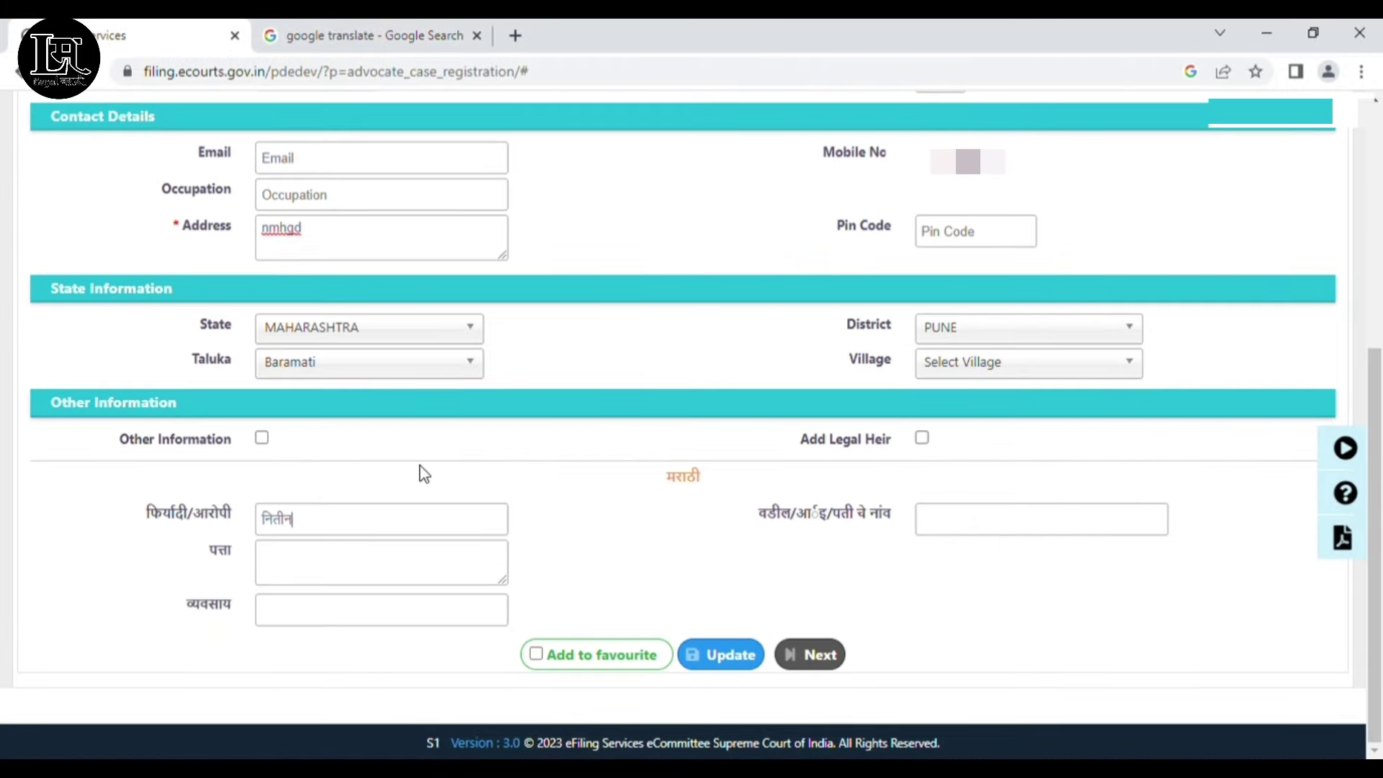
# Save the updated petitioner record, dismiss the confirmation and check the petitioner in the case title
pyautogui.scroll(5, 943, 506)
pyautogui.scroll(-5, 943, 505)
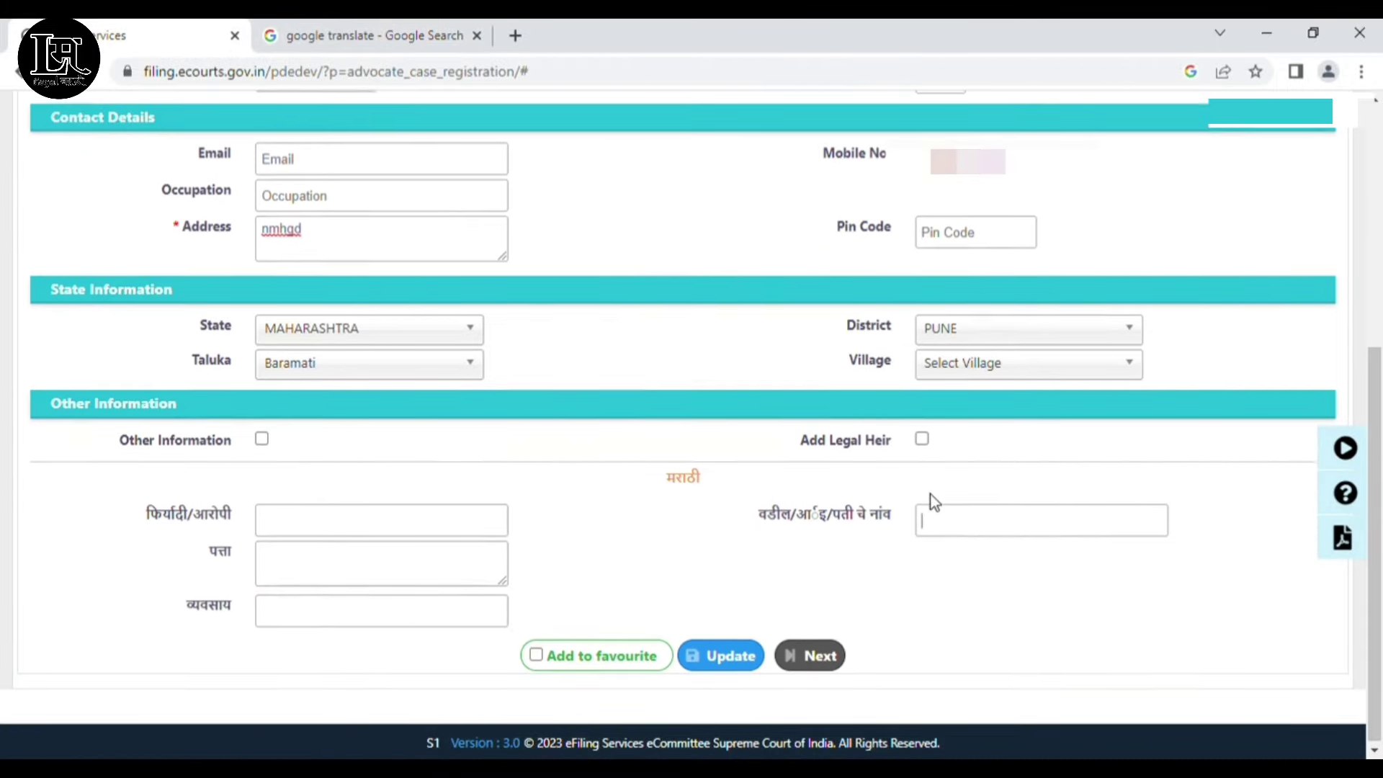
pyautogui.click(731, 656)
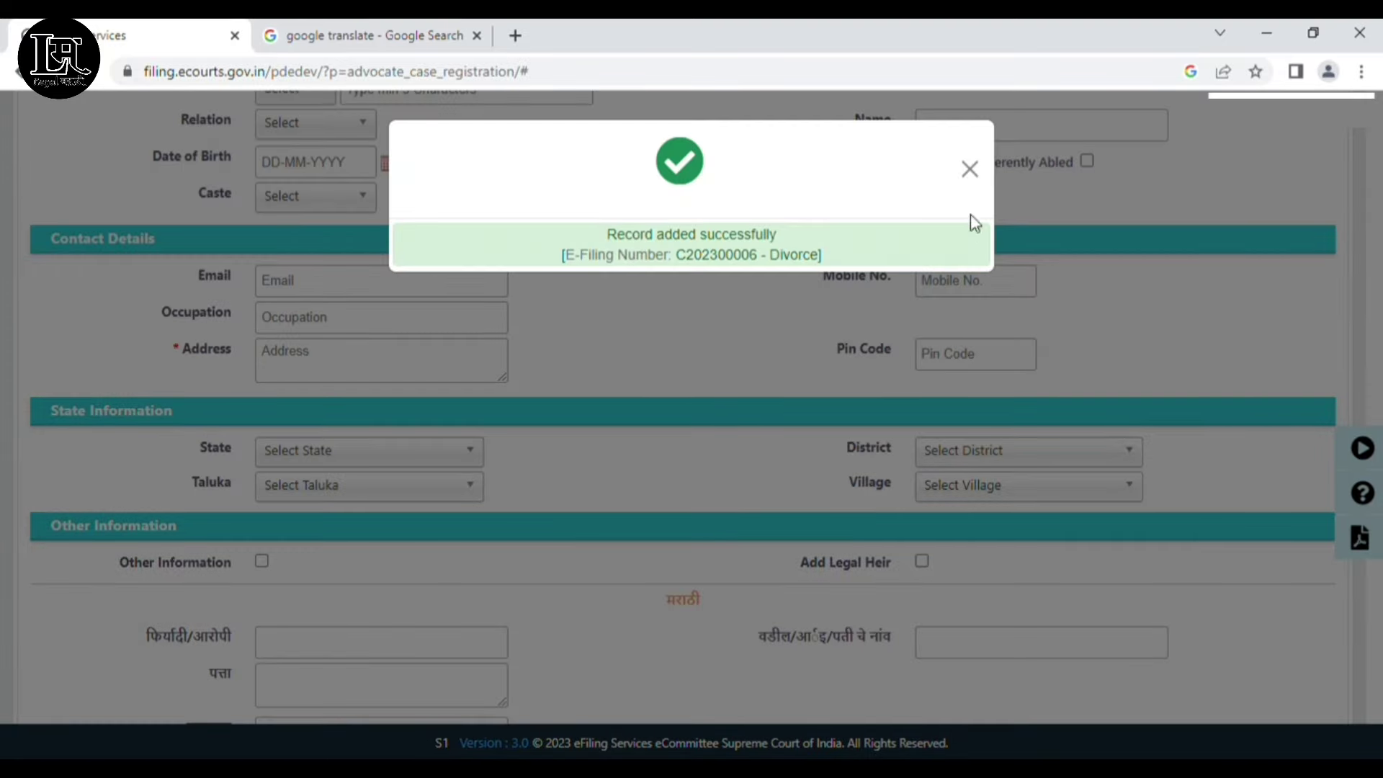
pyautogui.click(970, 169)
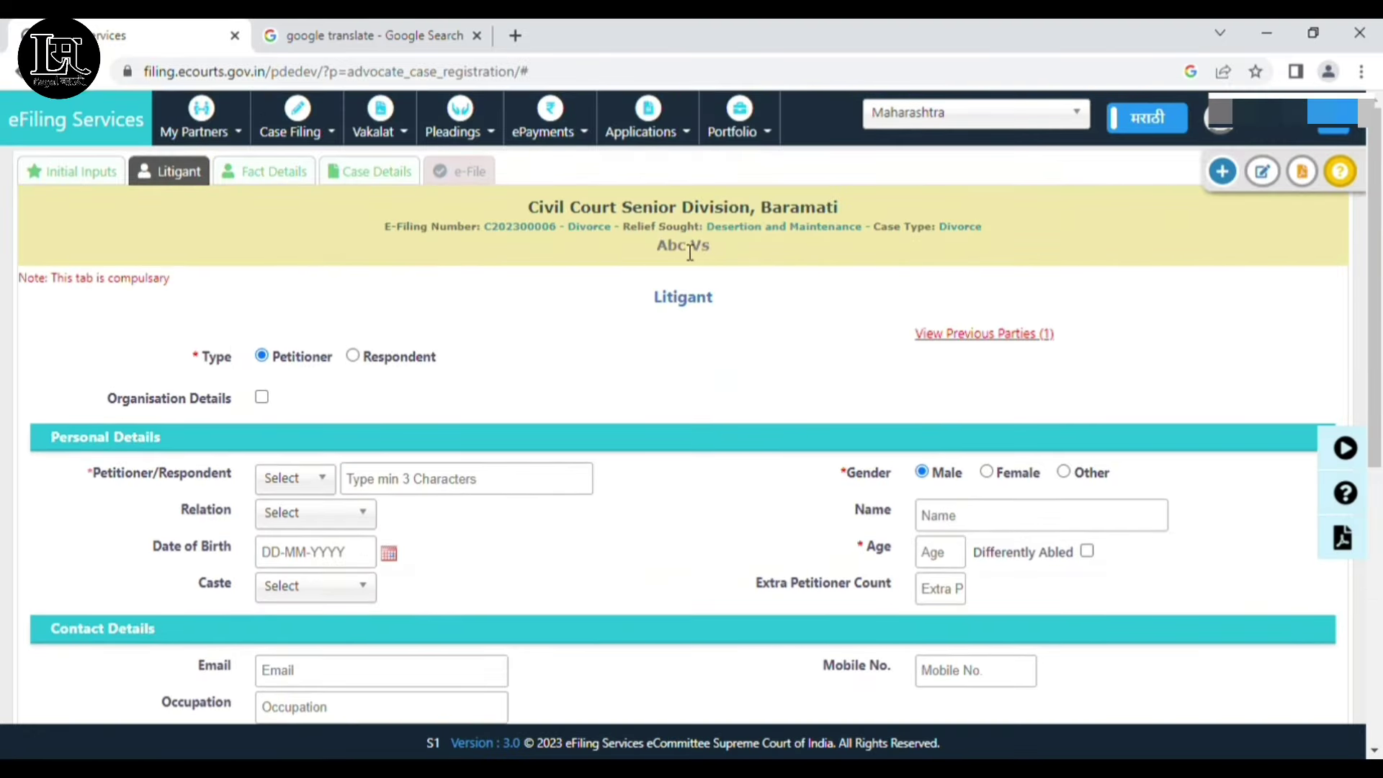
pyautogui.doubleClick(671, 257)
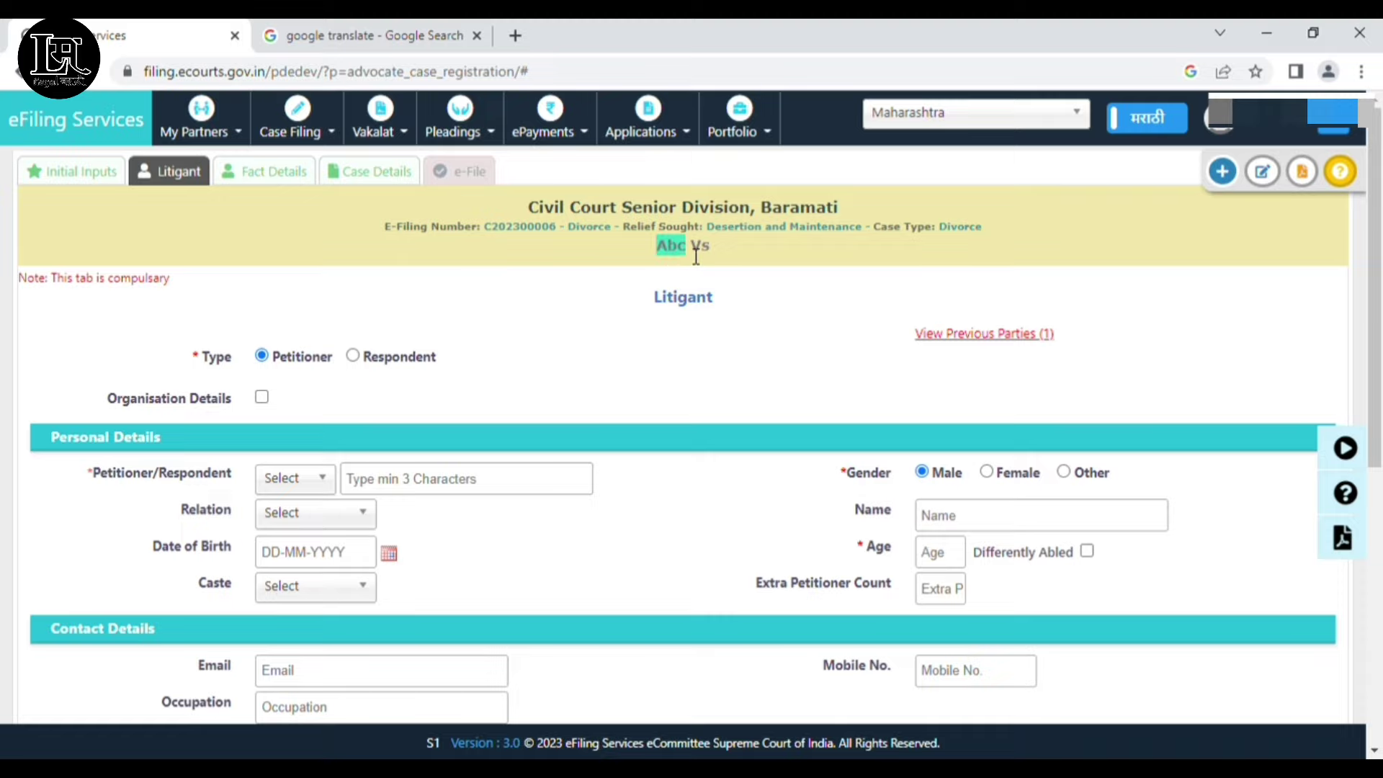
pyautogui.click(757, 306)
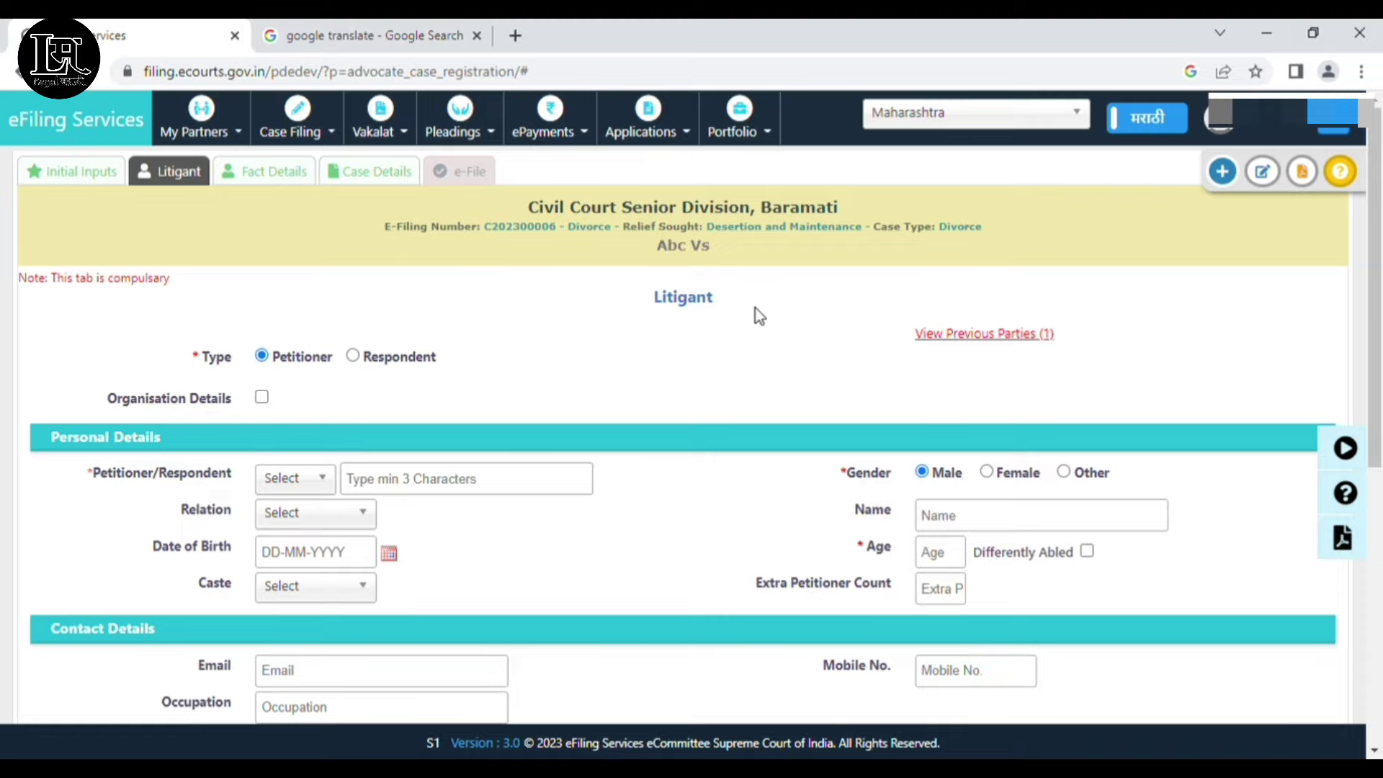
# Set the litigant type to Respondent, choose the title Mrs. and enter the respondent's name
pyautogui.click(353, 356)
pyautogui.scroll(-3, 591, 385)
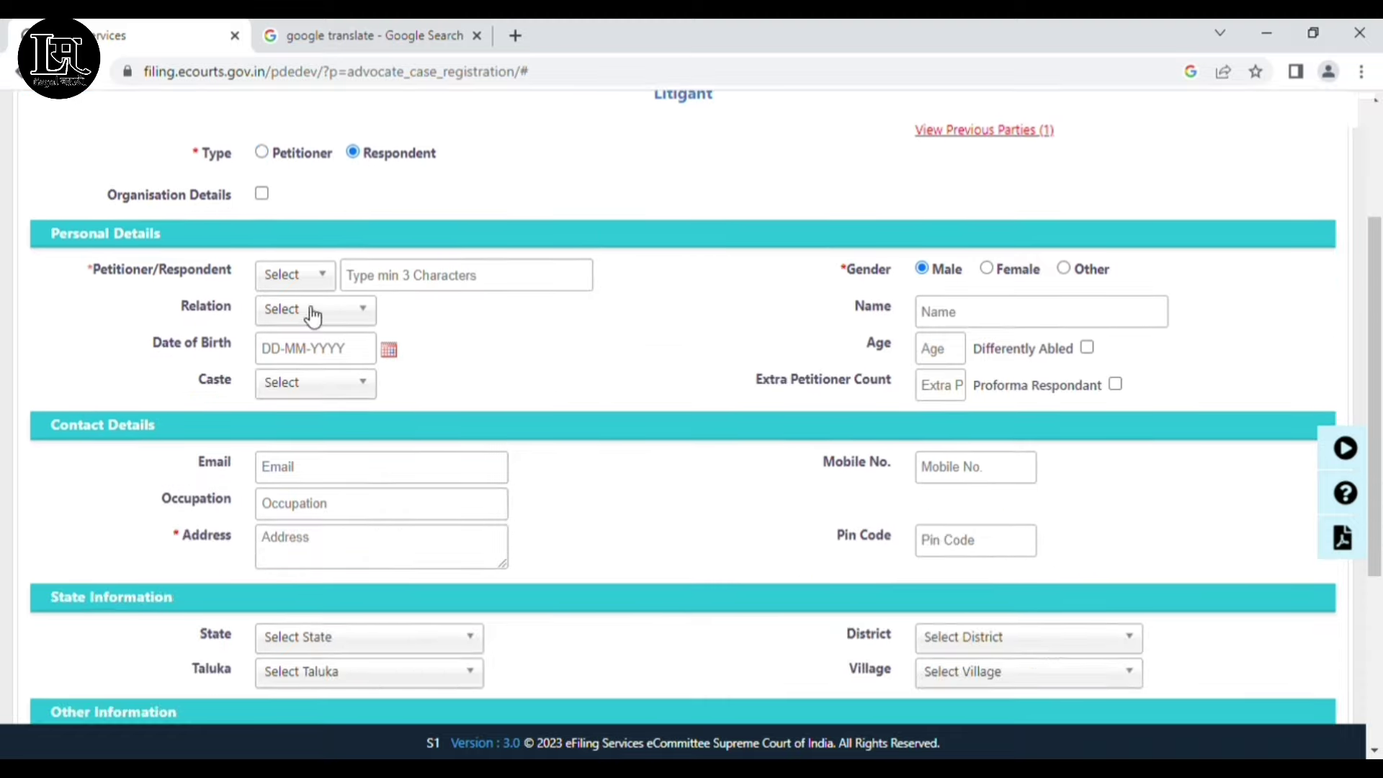
pyautogui.click(292, 276)
pyautogui.click(283, 394)
pyautogui.scroll(3, 430, 485)
pyautogui.click(430, 480)
pyautogui.write('mnv')
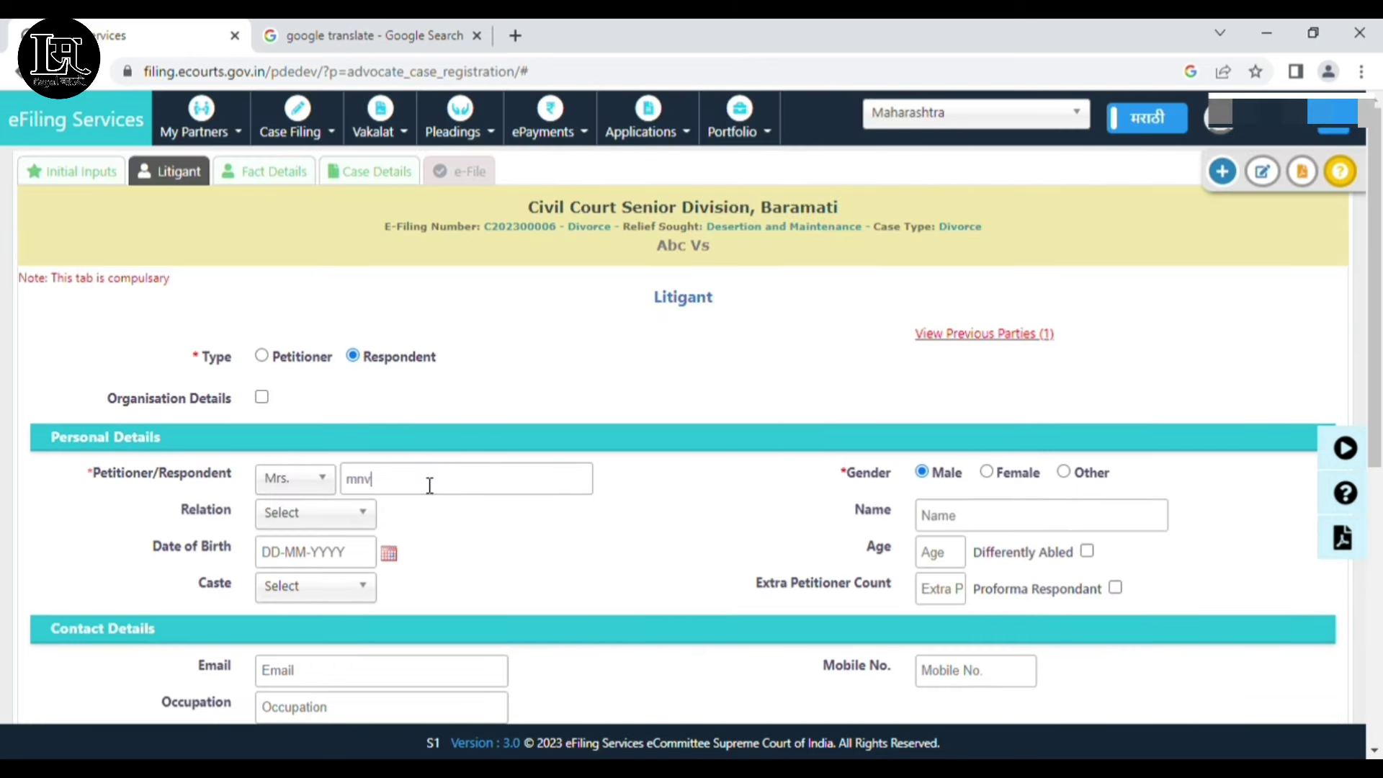
# Set the respondent's gender to Female and age to 24, and fill in the respondent's address
pyautogui.click(987, 473)
pyautogui.scroll(-2, 556, 540)
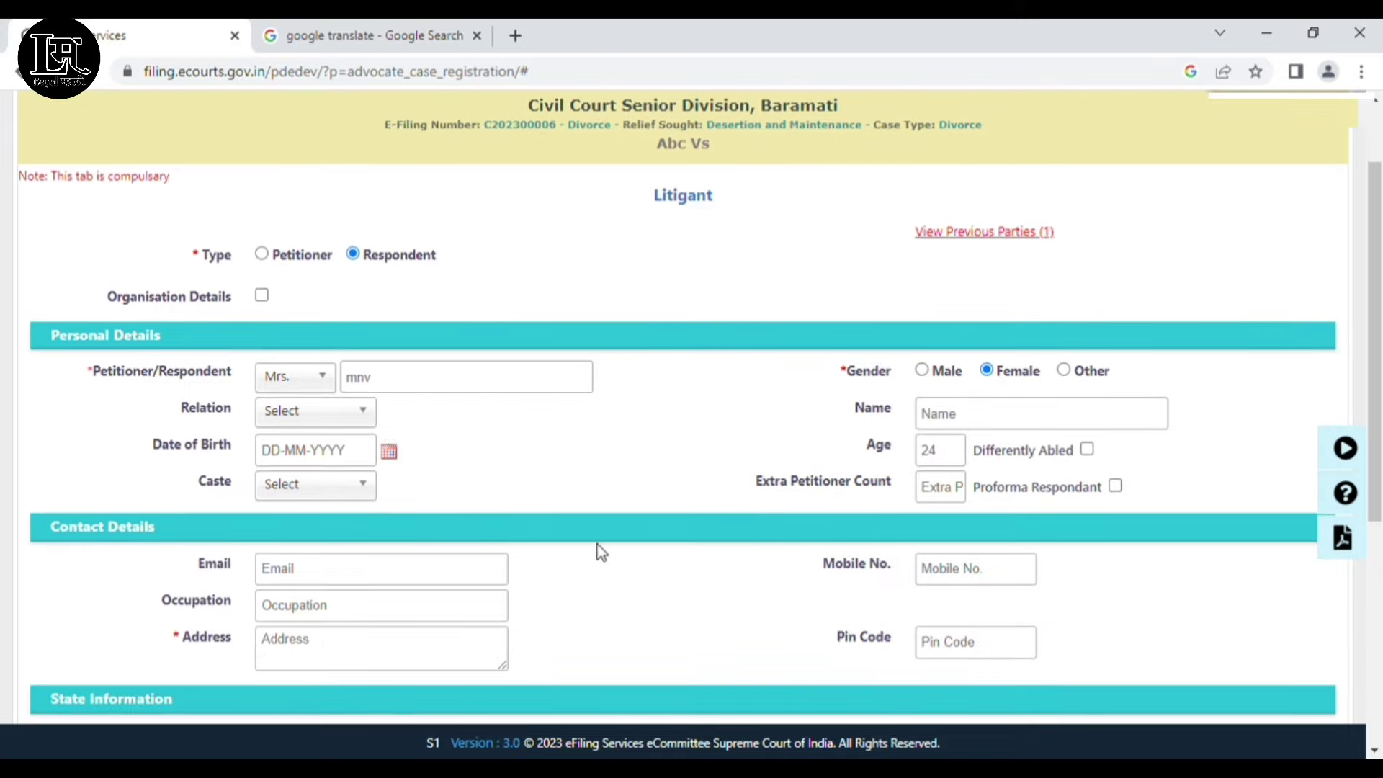
pyautogui.scroll(-2, 601, 552)
pyautogui.write('hfdjhf')
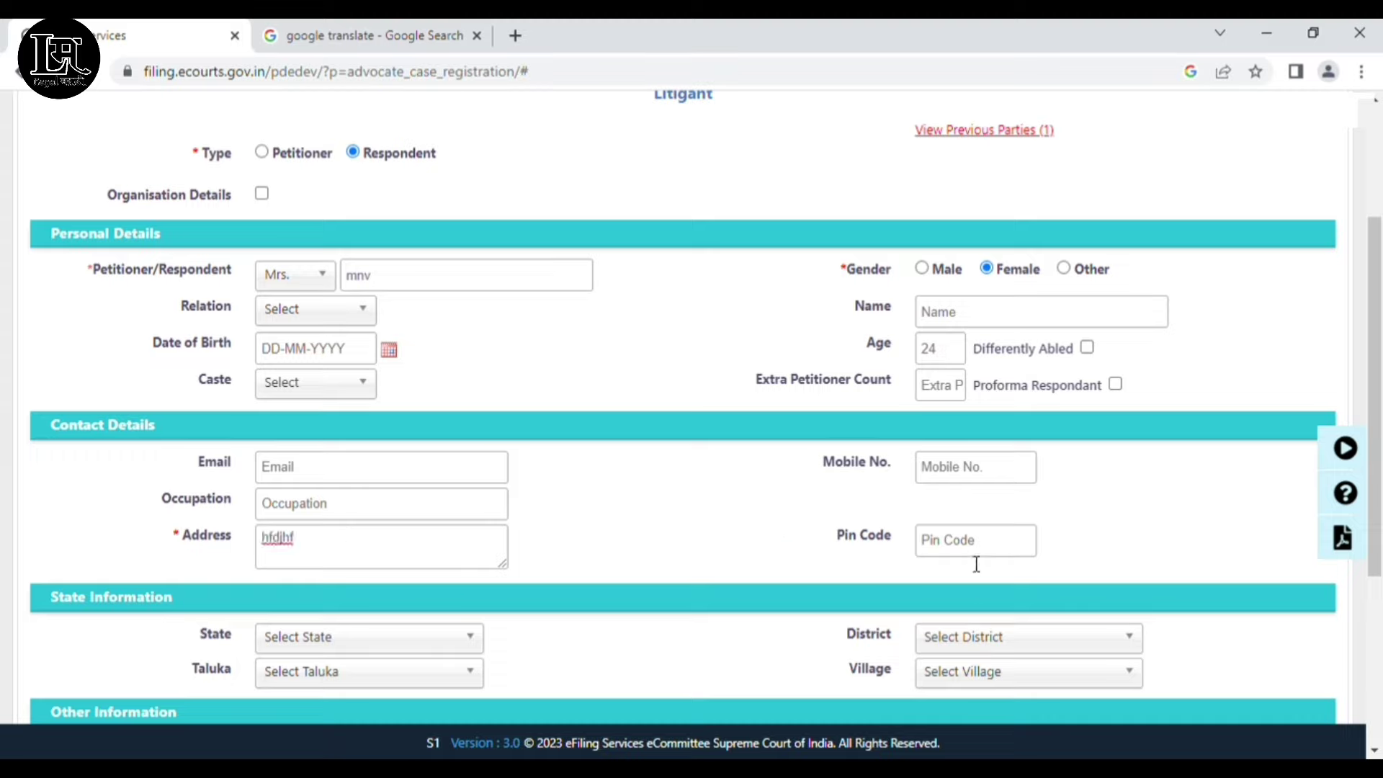
# Set the respondent's state to MAHARASHTRA, district to SATARA and taluka to Karad
pyautogui.scroll(-3, 896, 471)
pyautogui.click(402, 438)
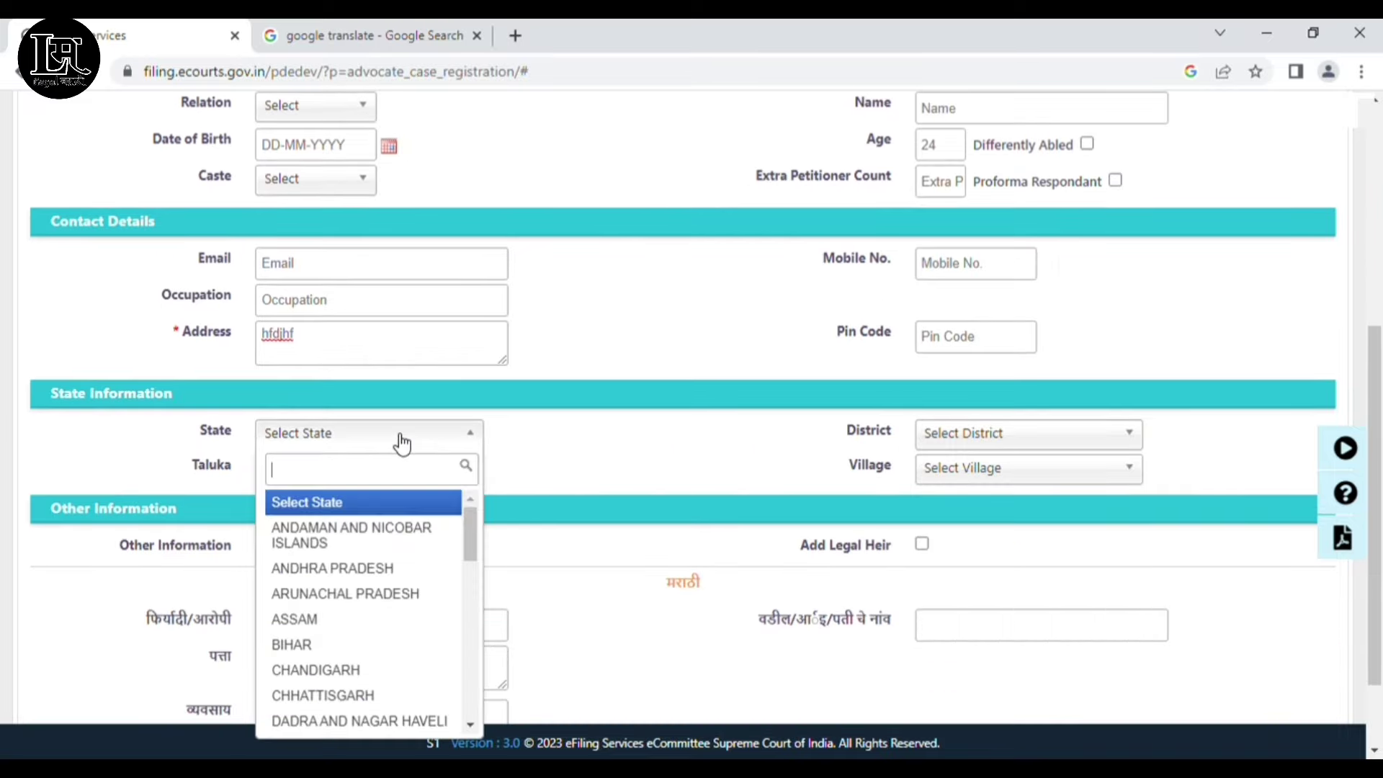
pyautogui.write('m')
pyautogui.press('Down')
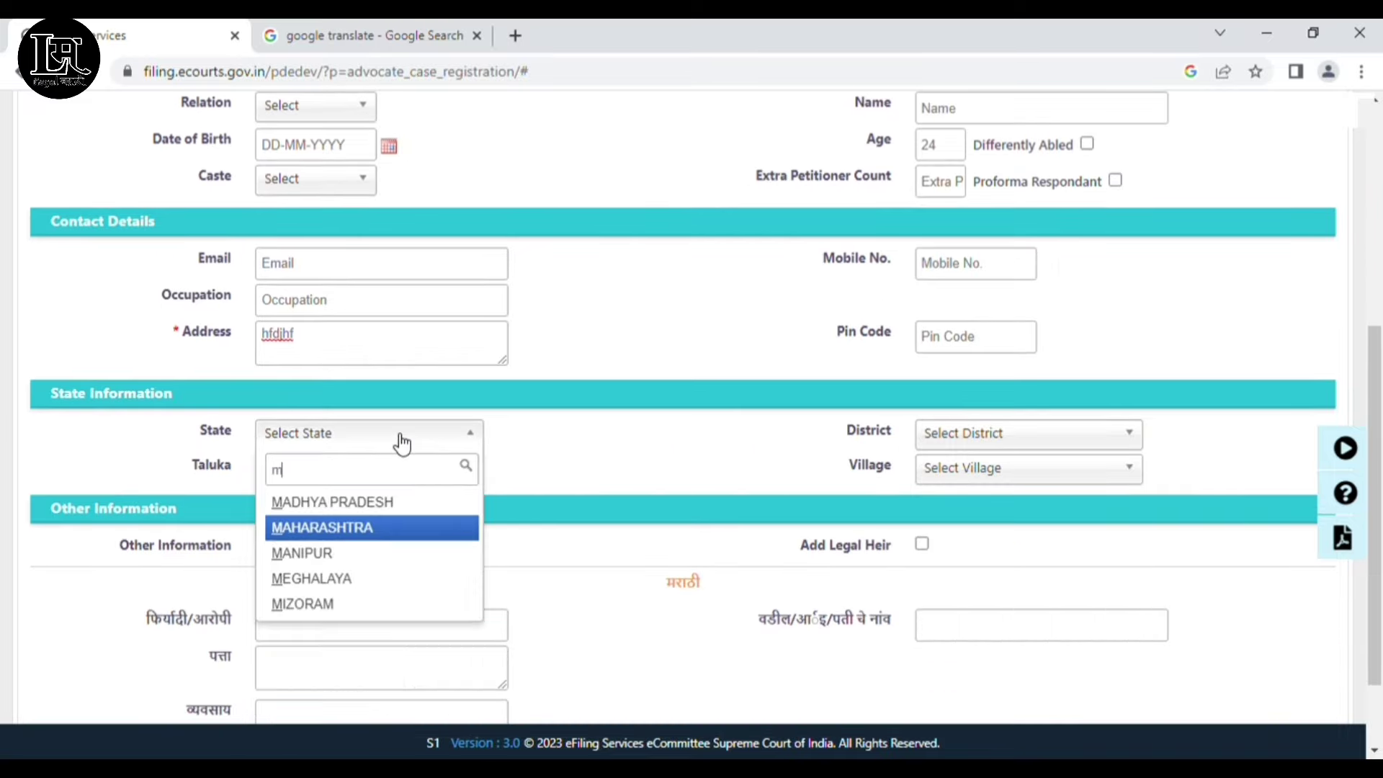
pyautogui.press('Return')
pyautogui.click(957, 432)
pyautogui.write('sa')
pyautogui.press('Down')
pyautogui.press('Return')
pyautogui.click(423, 469)
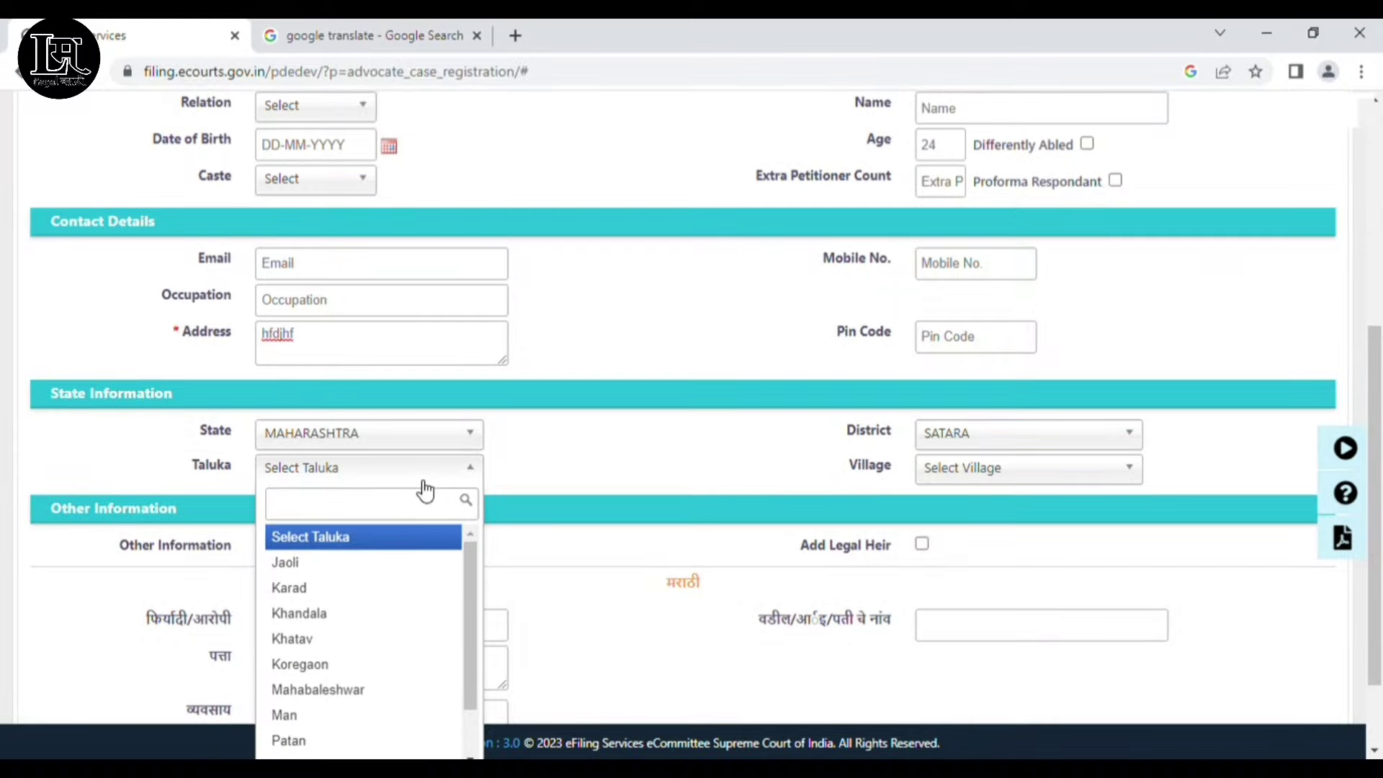
pyautogui.click(353, 586)
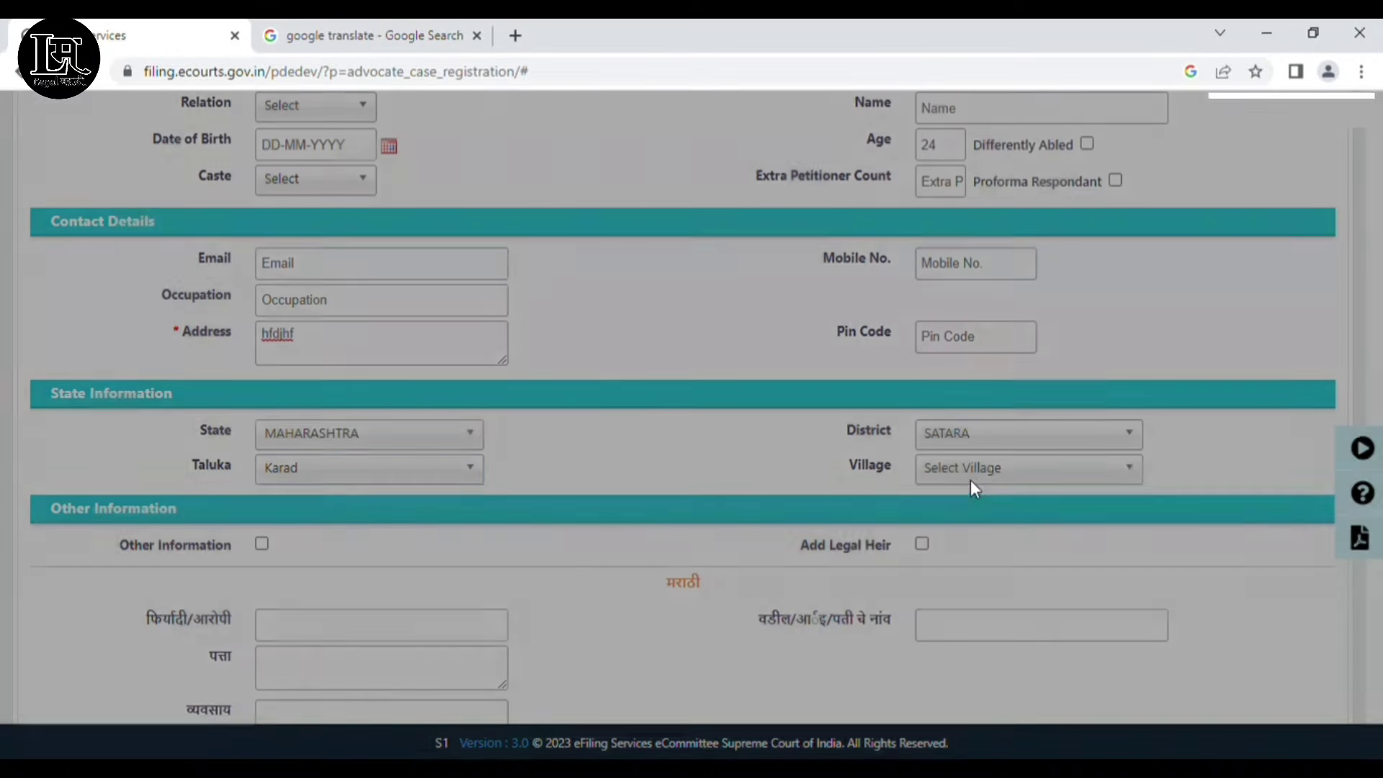
# Save the respondent record, dismiss the confirmation and check both parties in the case title
pyautogui.scroll(-2, 286, 494)
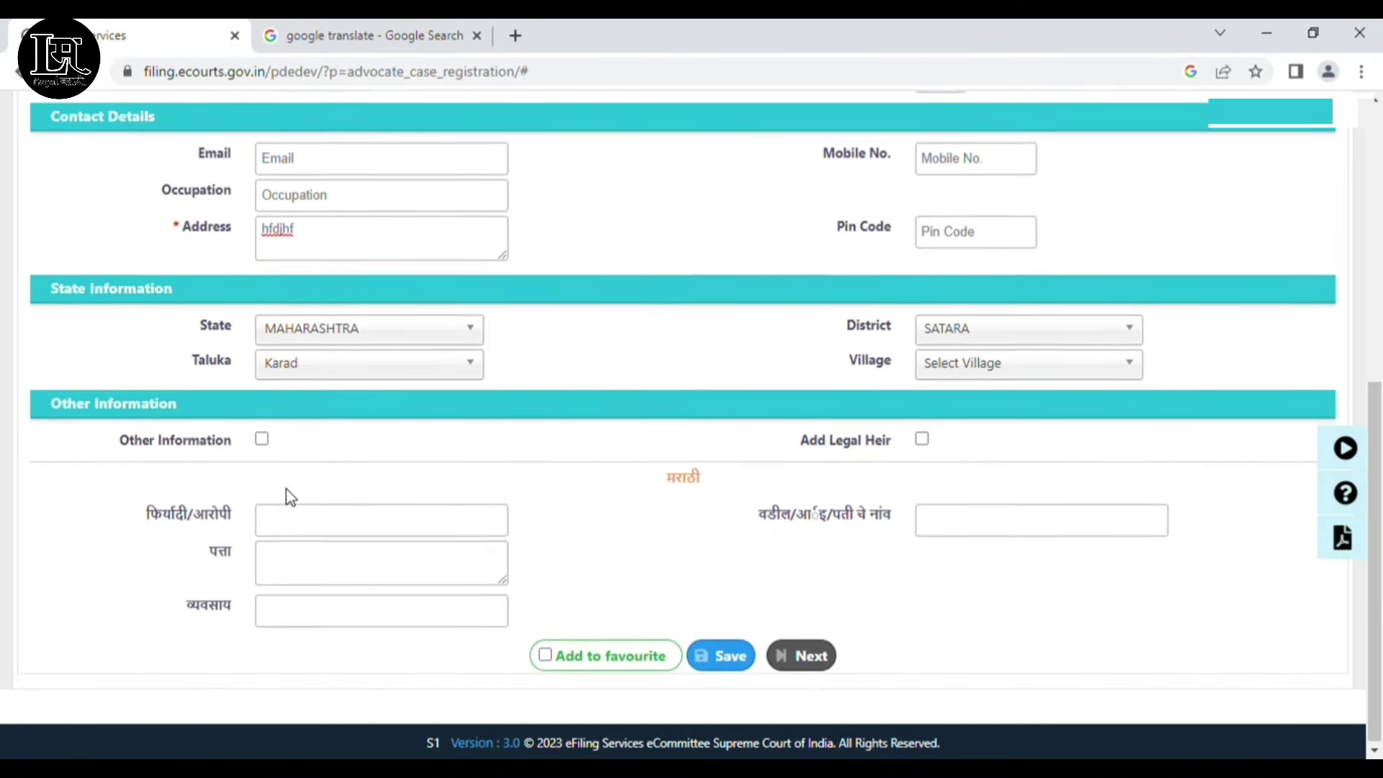
pyautogui.scroll(3, 362, 485)
pyautogui.scroll(3, 361, 486)
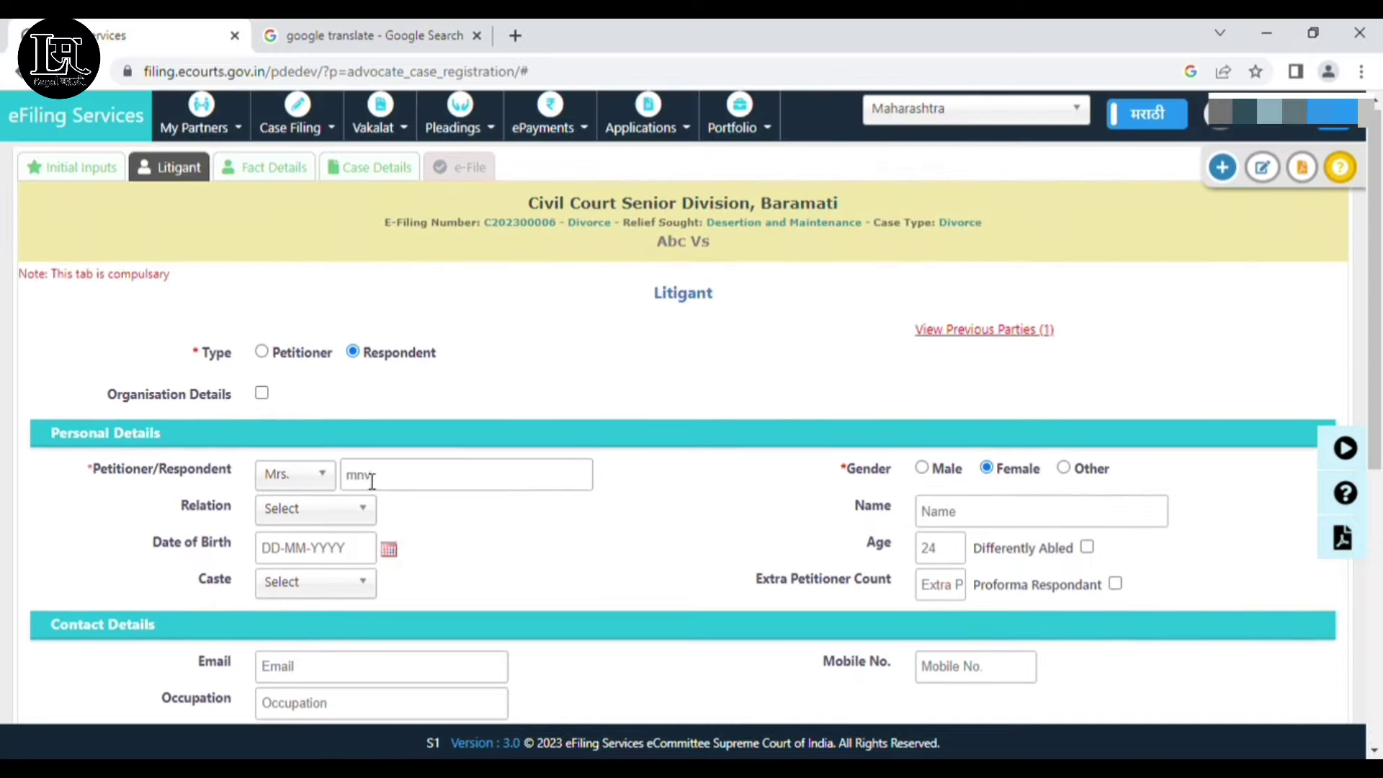
pyautogui.scroll(-6, 300, 549)
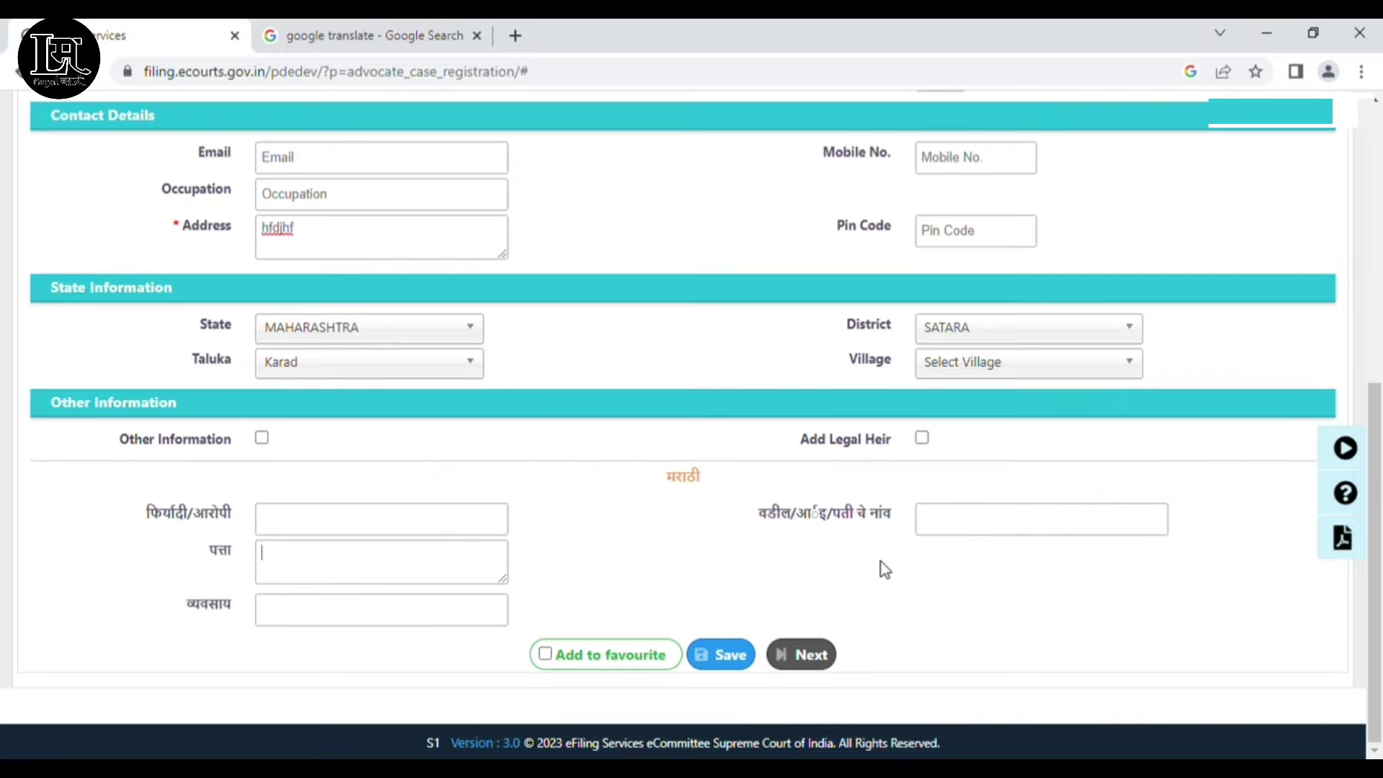
pyautogui.click(728, 652)
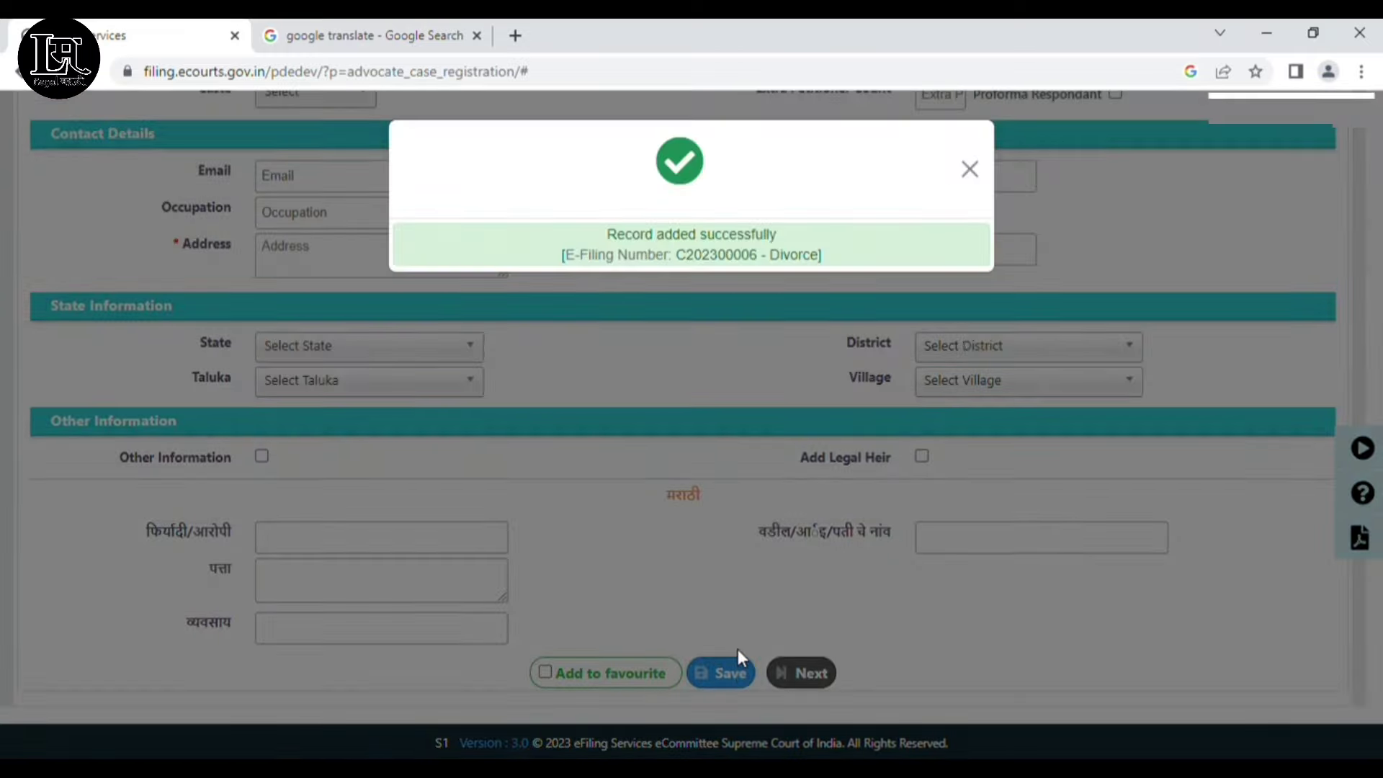
pyautogui.click(985, 170)
pyautogui.scroll(7, 934, 187)
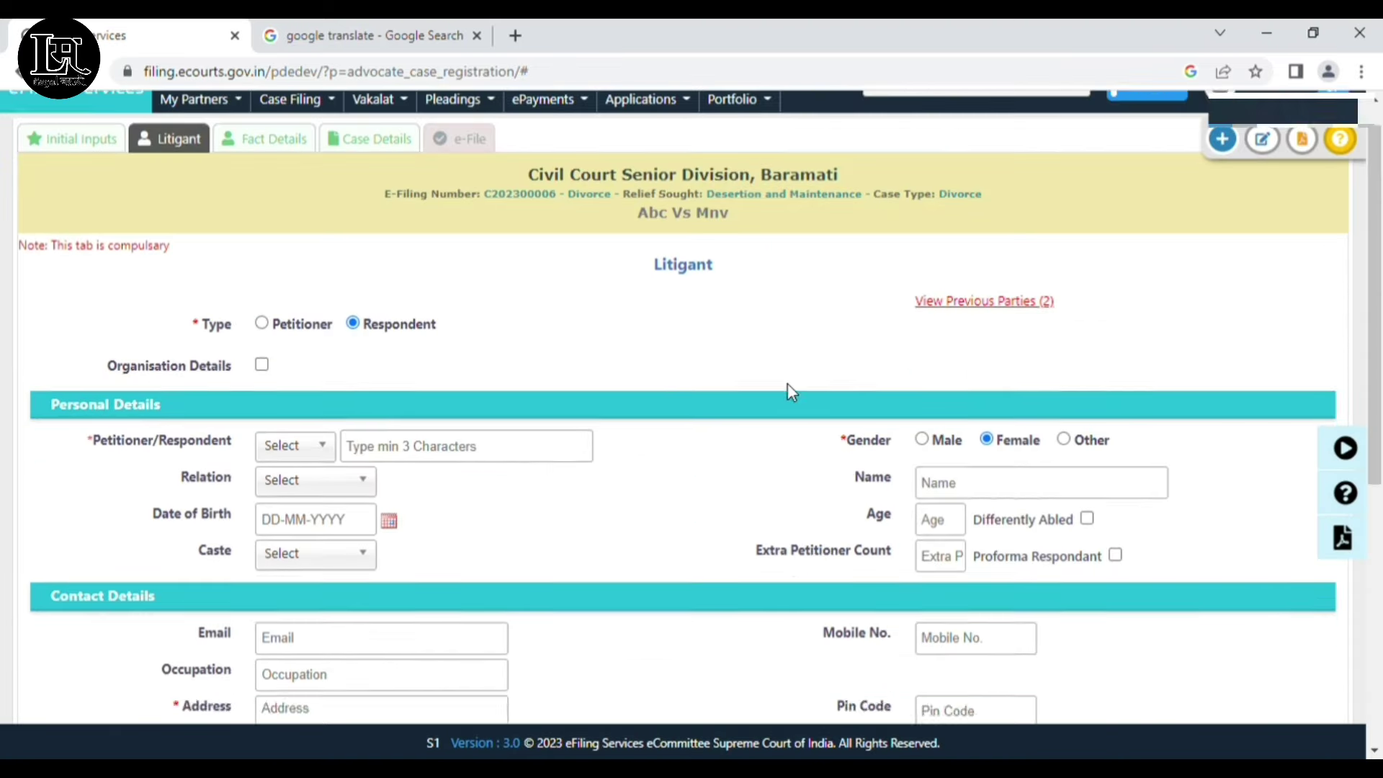
pyautogui.tripleClick(652, 252)
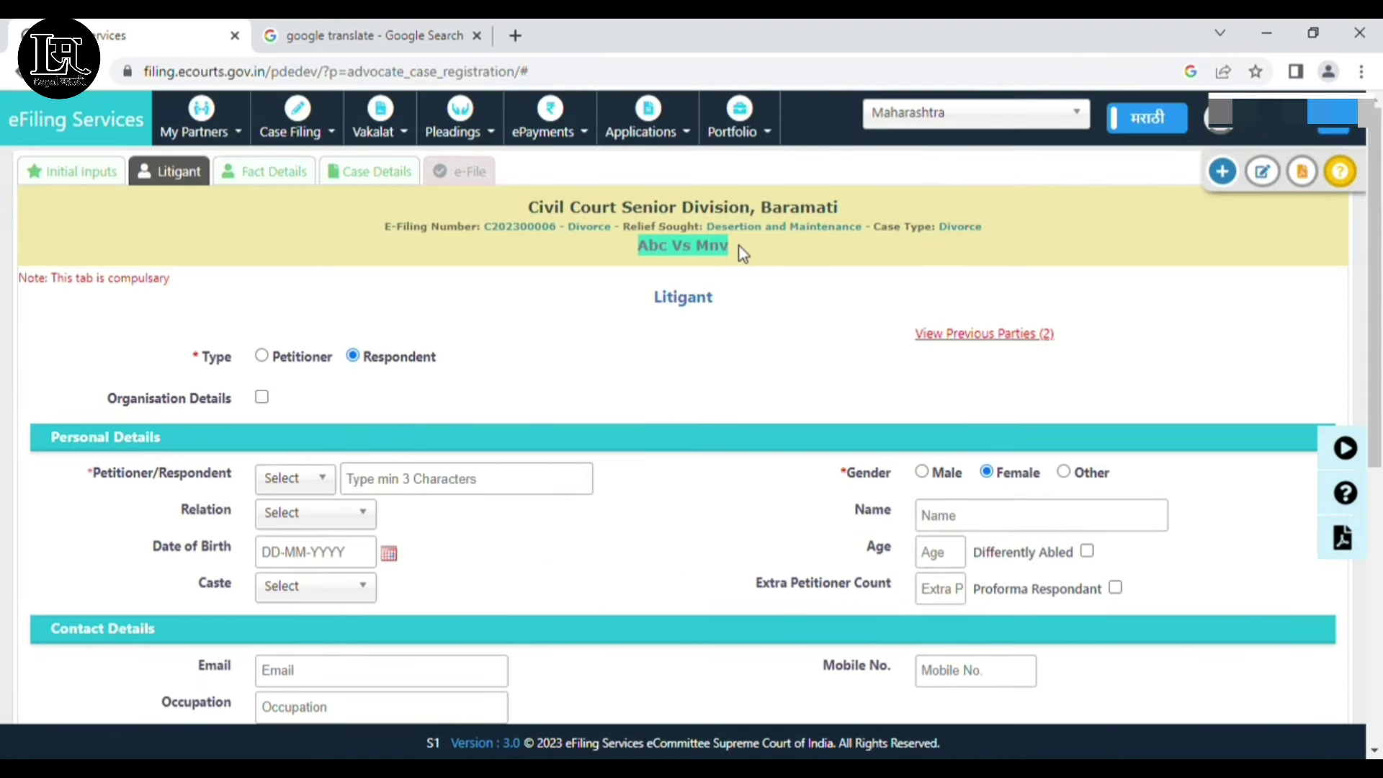
pyautogui.click(795, 245)
# Proceed from the litigant form through the optional fact details, leaving them blank, to the case details
pyautogui.scroll(-7, 795, 245)
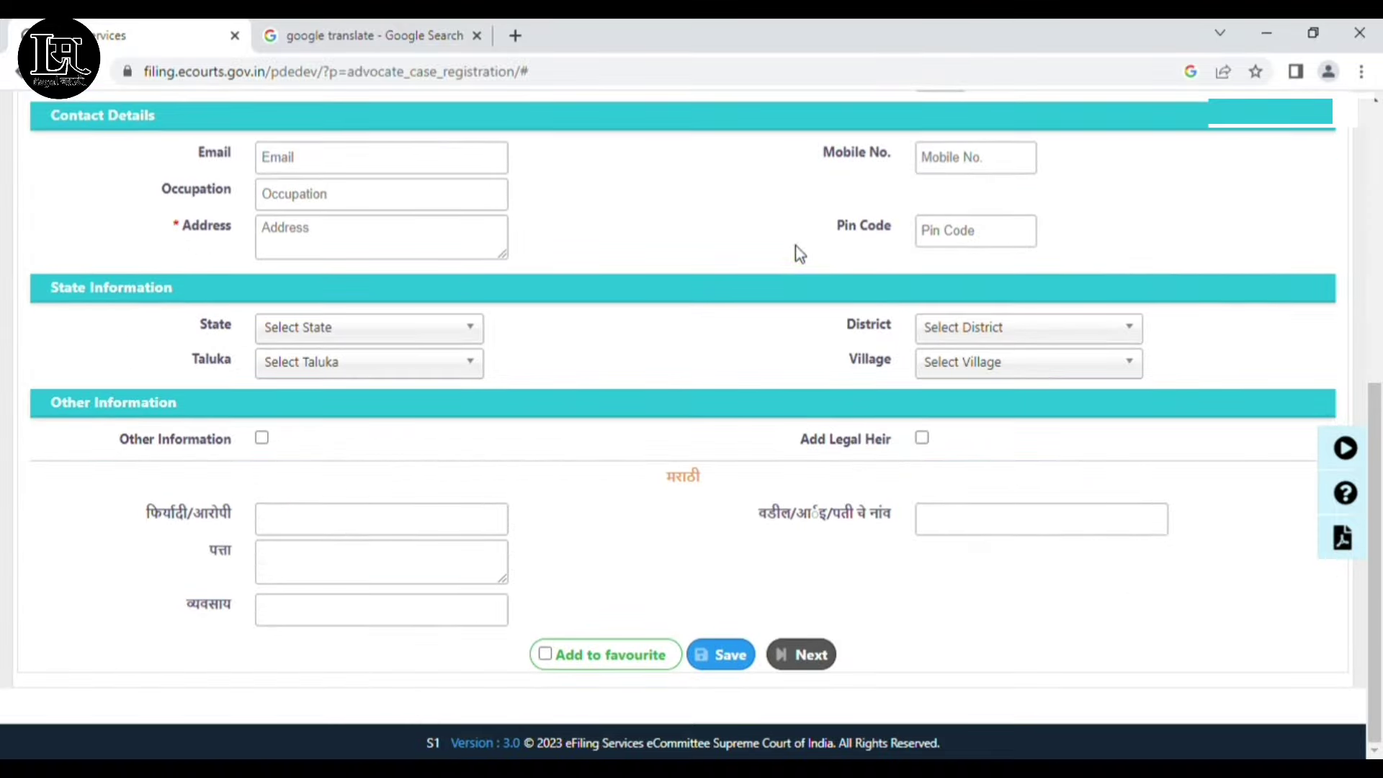
pyautogui.click(805, 655)
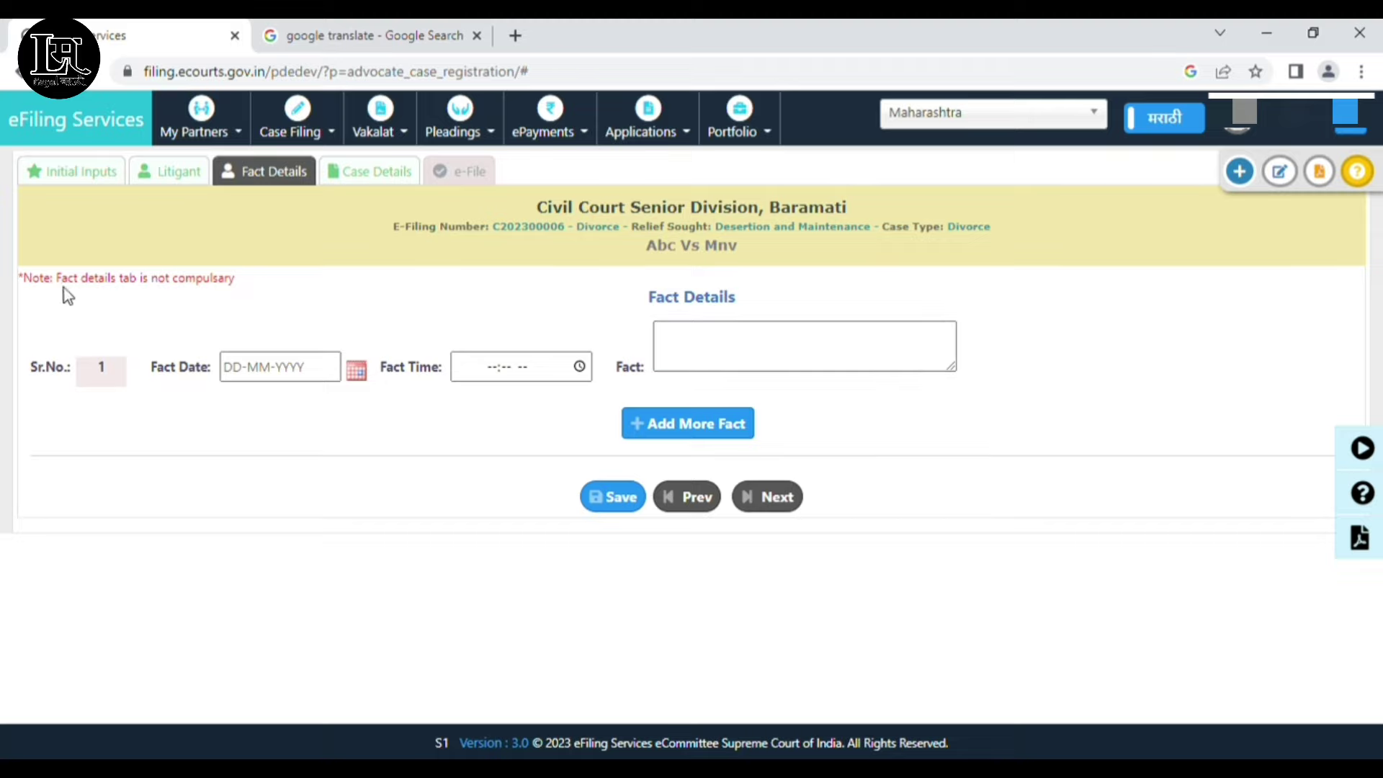
pyautogui.moveTo(61, 287); pyautogui.dragTo(238, 290)
pyautogui.click(259, 286)
pyautogui.click(773, 501)
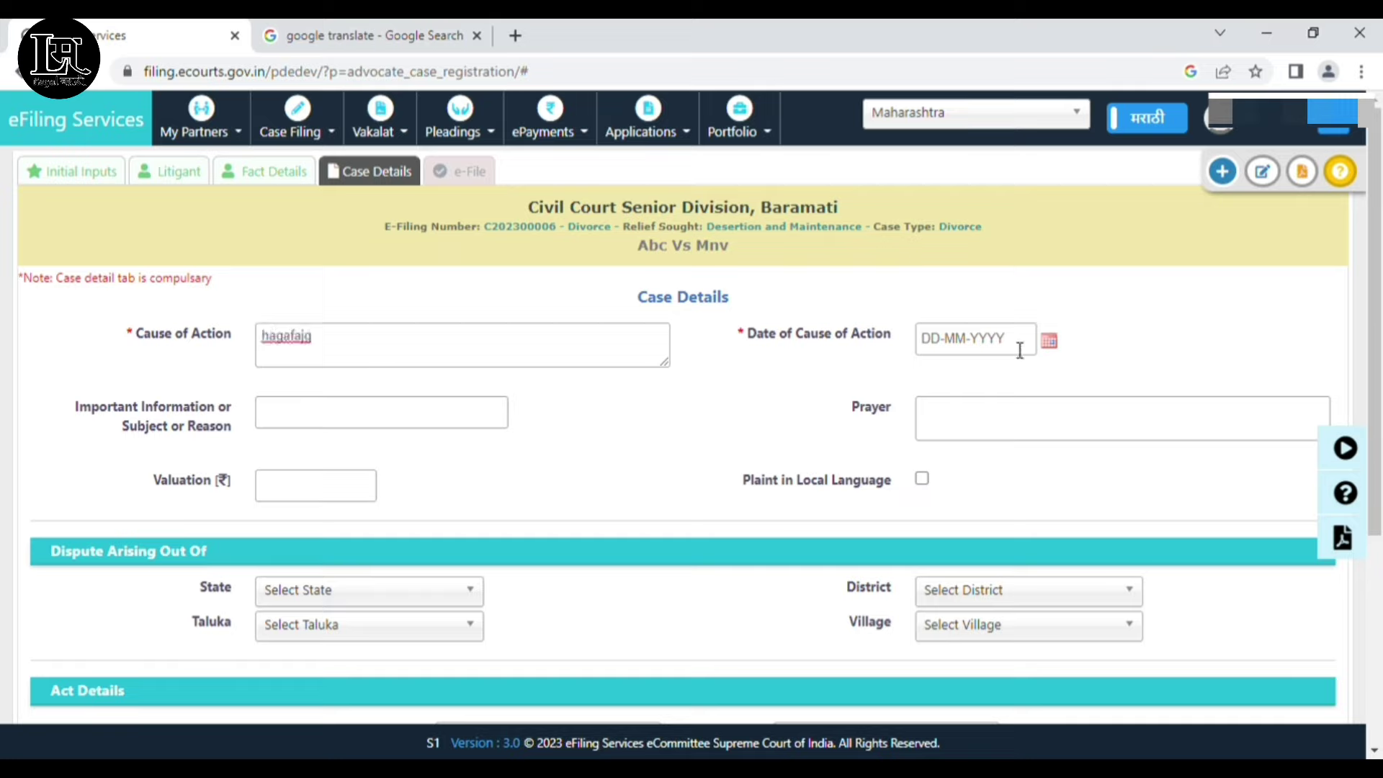
# Set the date of cause of action to 02-01-2023 and the dispute's location to state MAHARASHTRA, district PUNE
pyautogui.click(1048, 343)
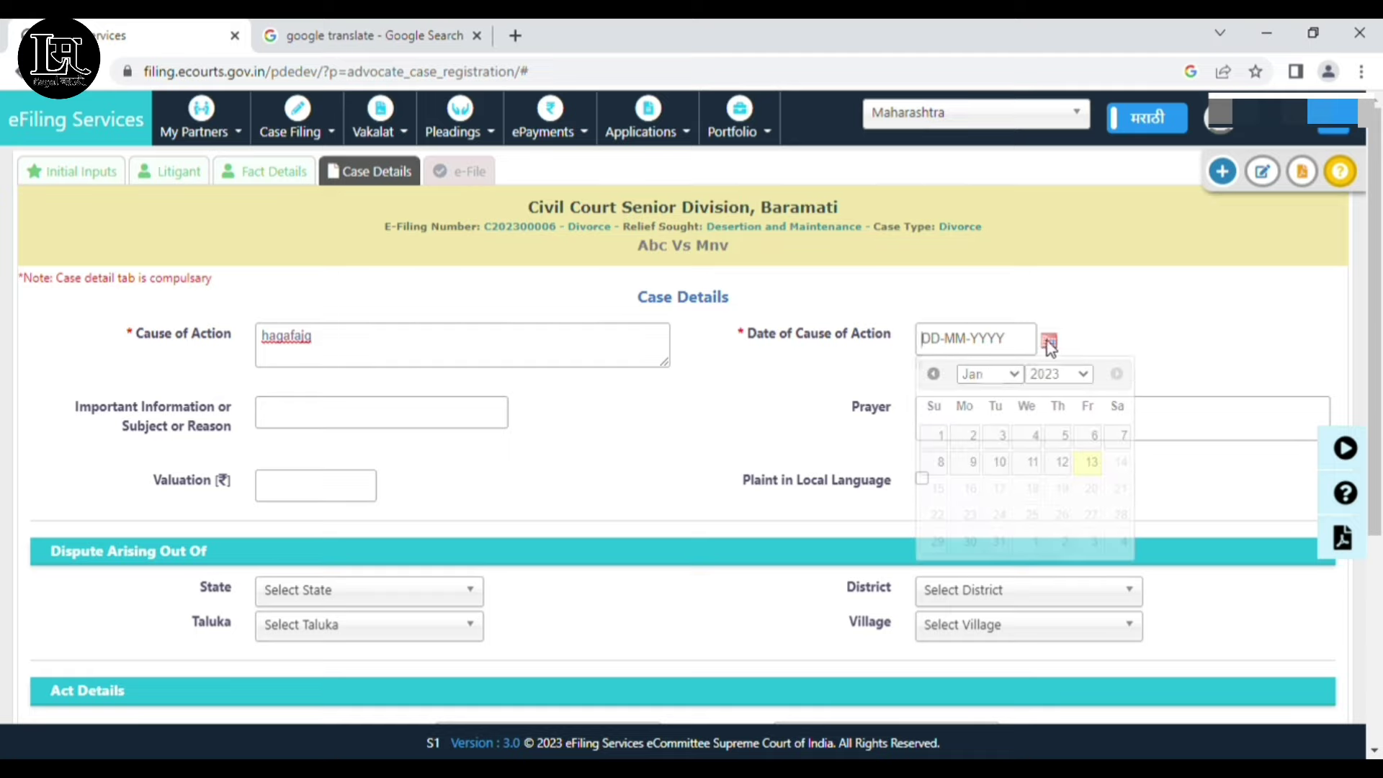
pyautogui.click(972, 436)
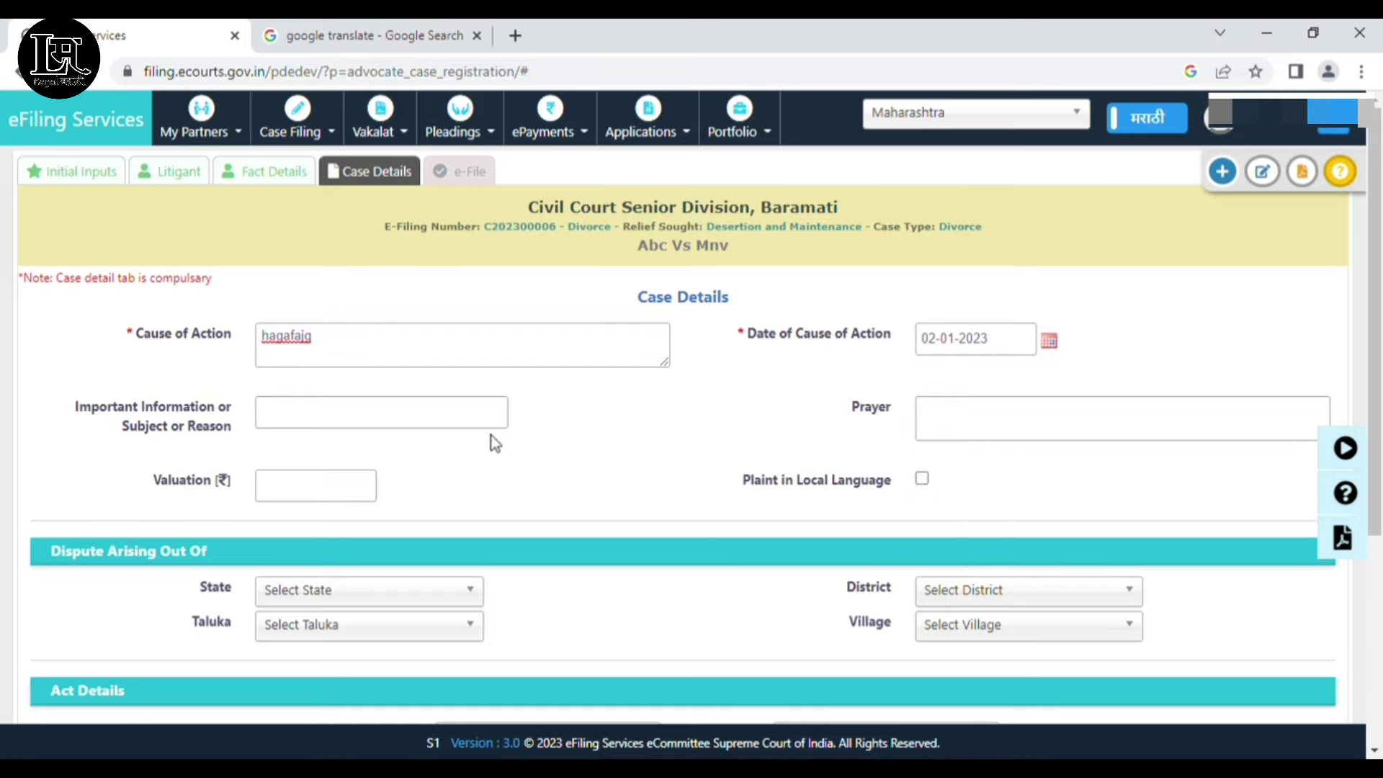
pyautogui.scroll(-1, 915, 424)
pyautogui.scroll(-1, 329, 335)
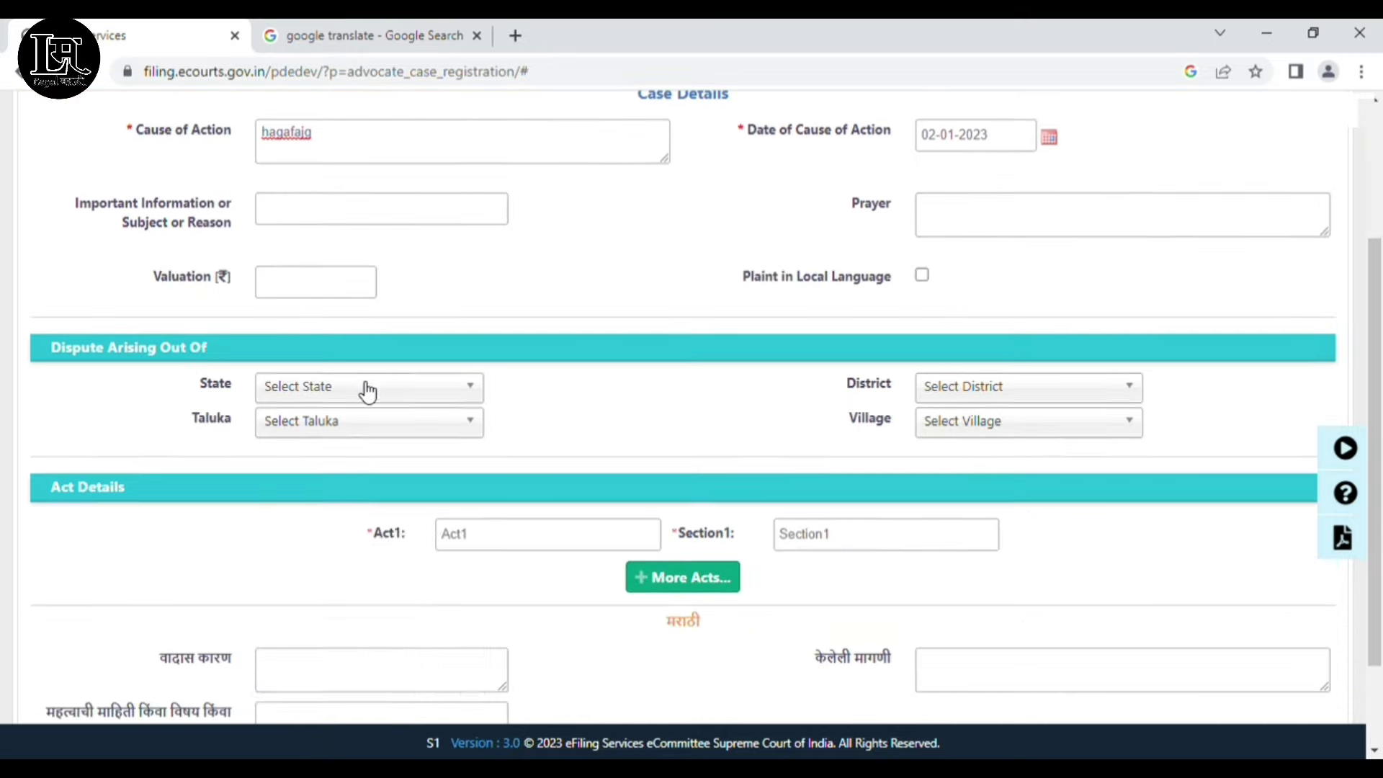
pyautogui.click(368, 393)
pyautogui.write('m')
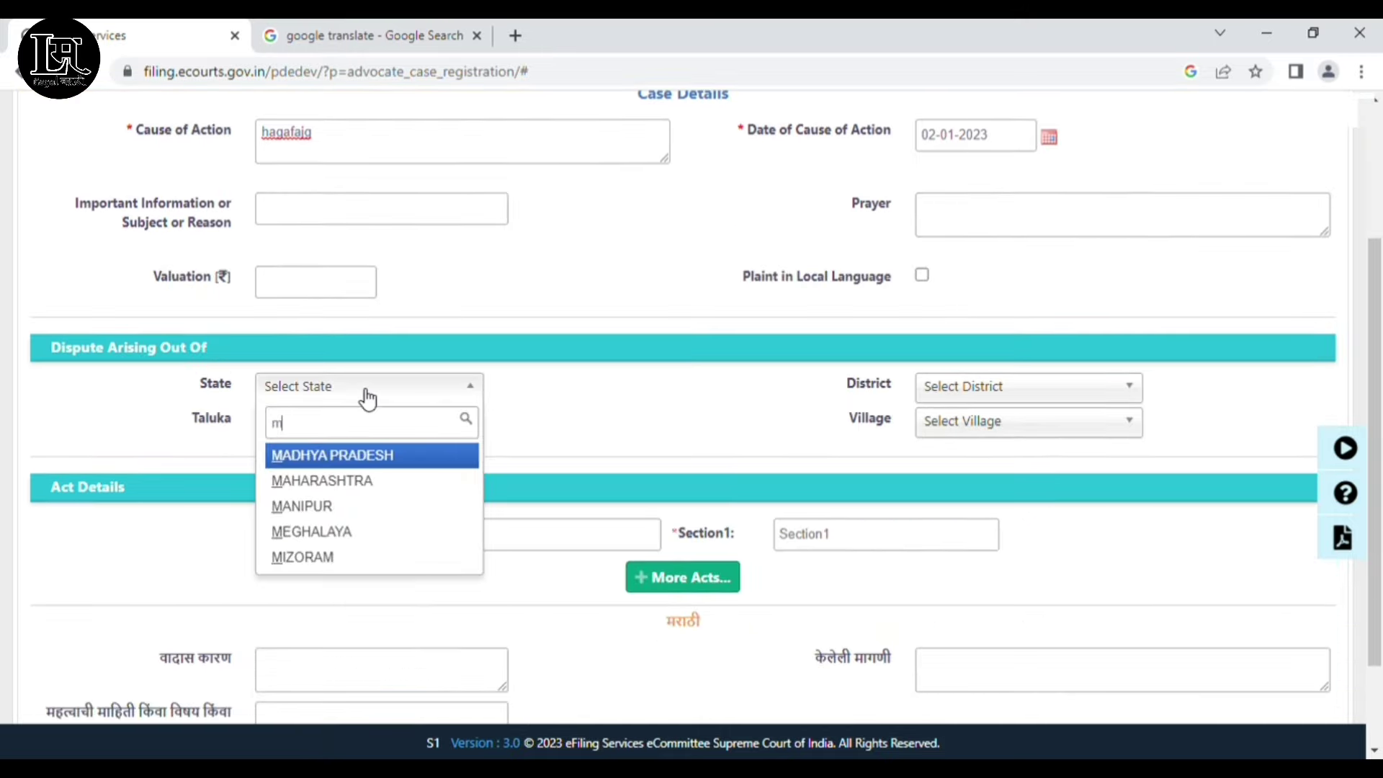
pyautogui.press('Down')
pyautogui.press('Return')
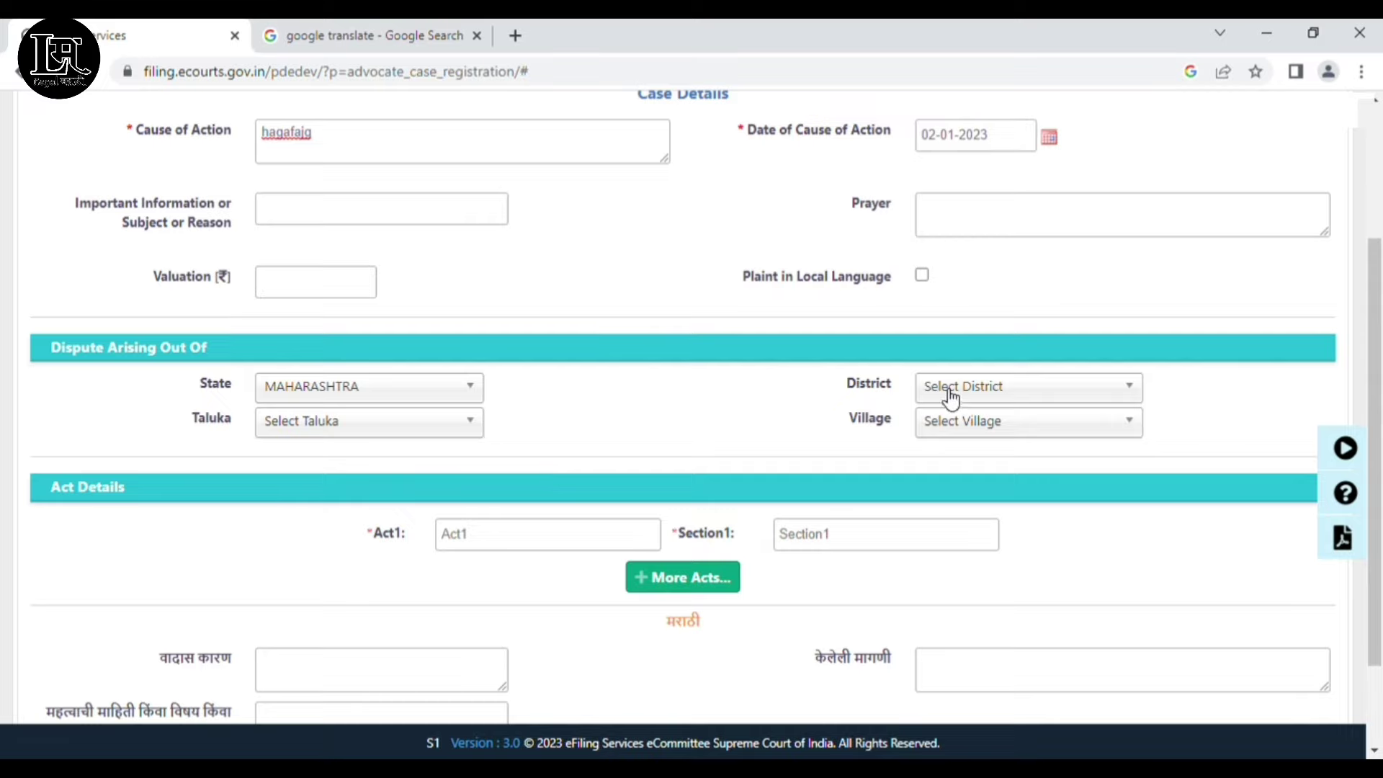
pyautogui.click(951, 398)
pyautogui.write('p')
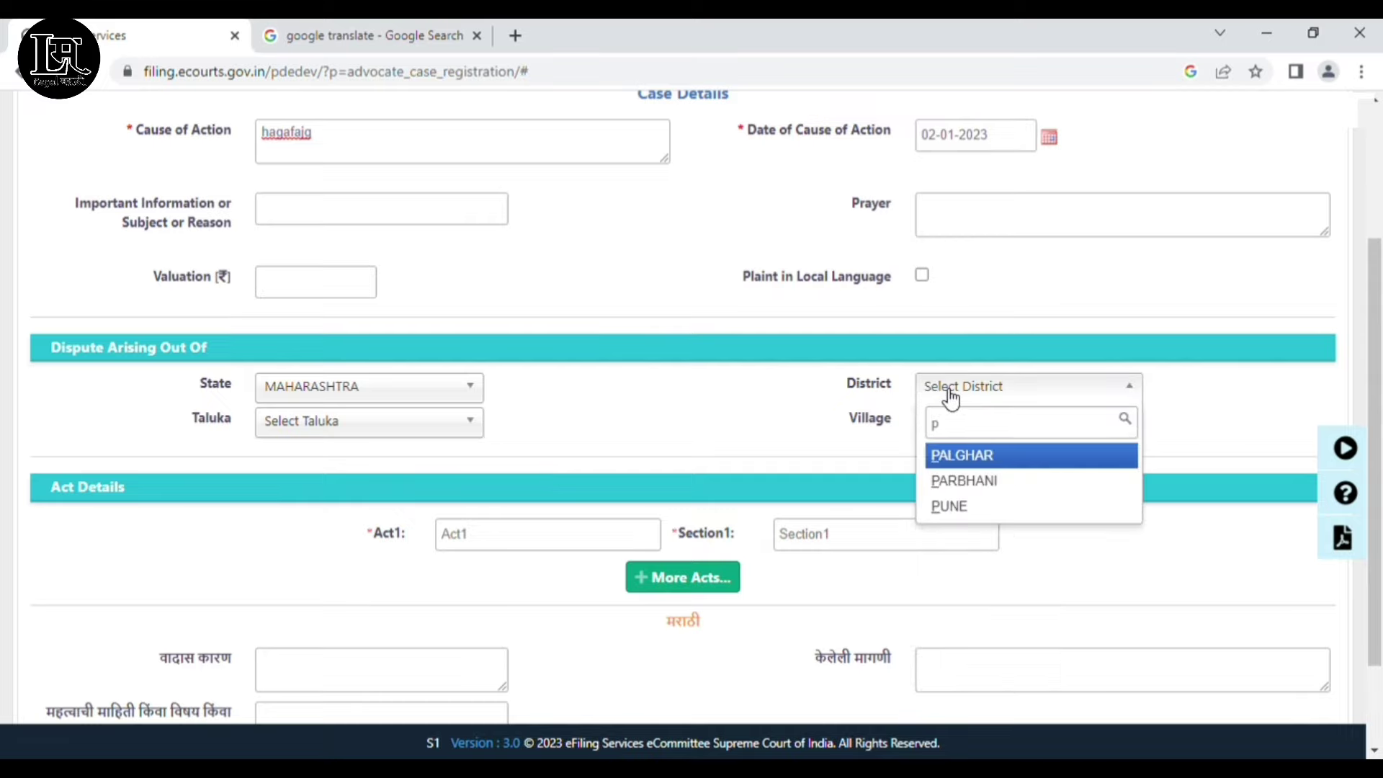
pyautogui.write('u')
pyautogui.click(1014, 460)
# Set the first act to HINDU MARRIAGE ACT and its section to 13
pyautogui.scroll(-2, 525, 423)
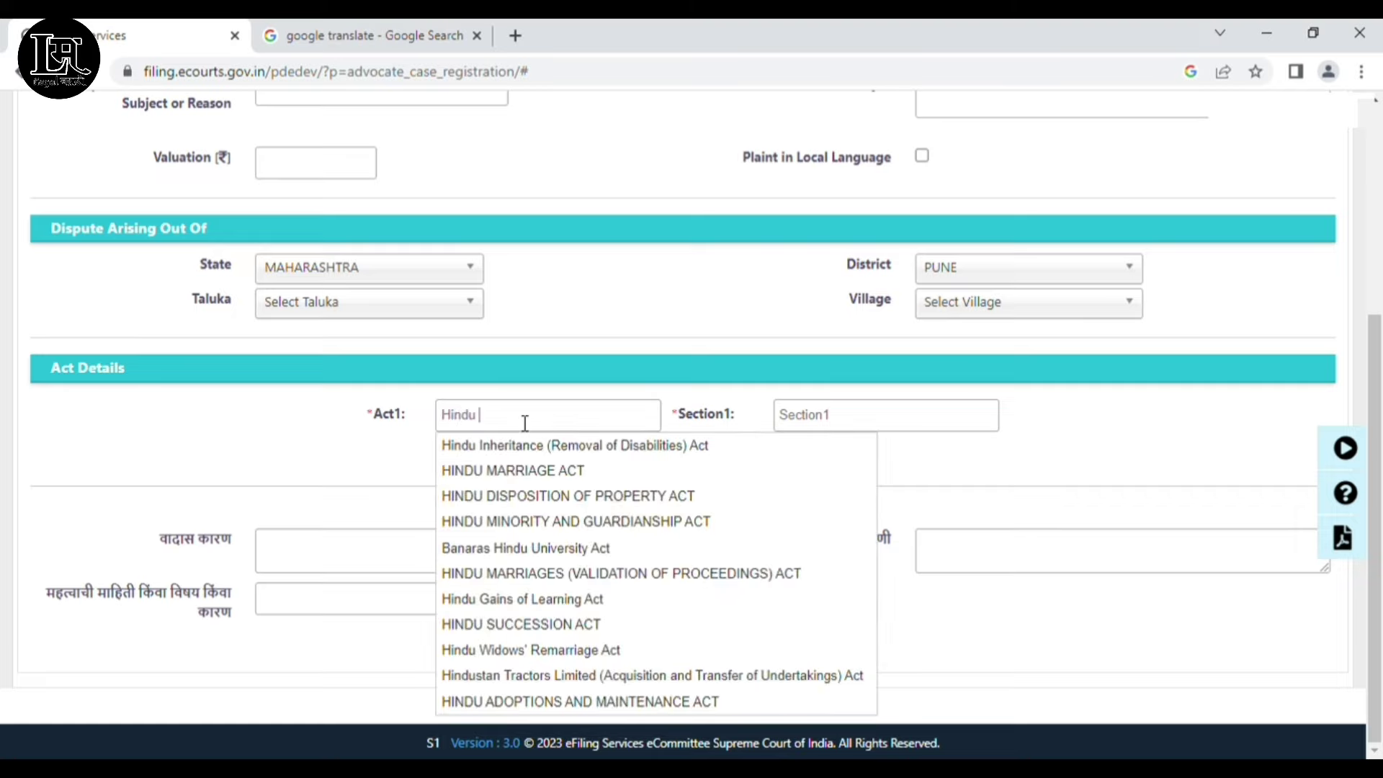
pyautogui.click(525, 471)
pyautogui.click(804, 433)
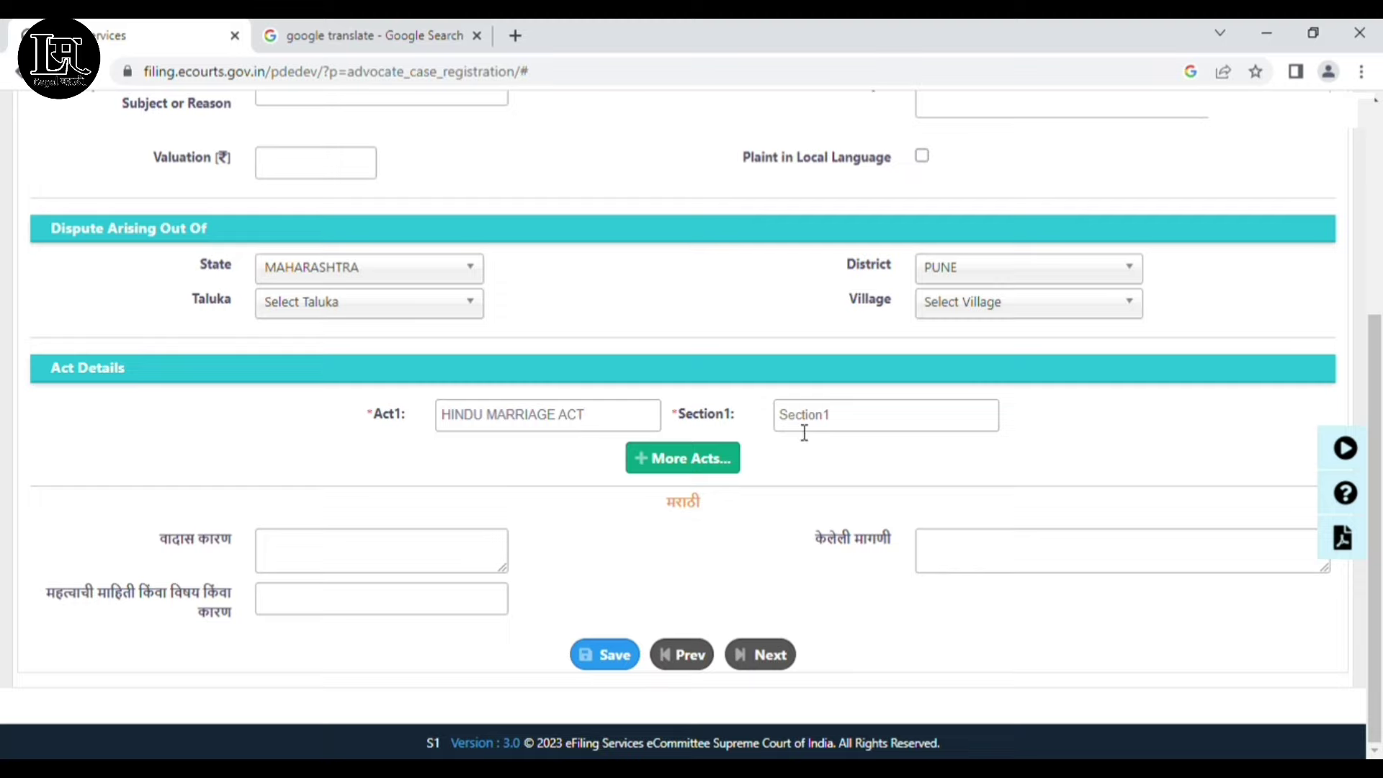
pyautogui.write('13')
# Review the entered cause of action and save the case details
pyautogui.scroll(2, 461, 444)
pyautogui.scroll(2, 460, 442)
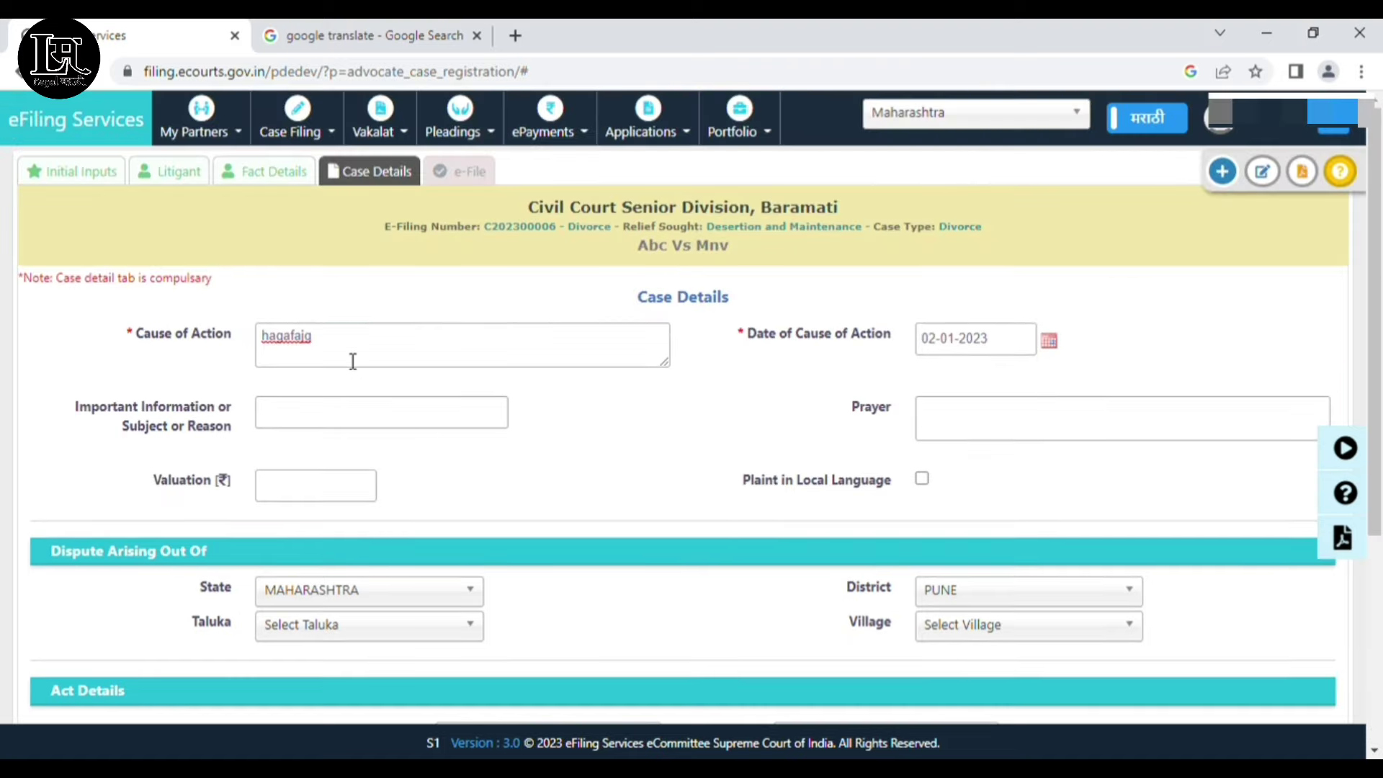
pyautogui.moveTo(313, 337); pyautogui.dragTo(261, 337)
pyautogui.click(438, 376)
pyautogui.scroll(-4, 375, 432)
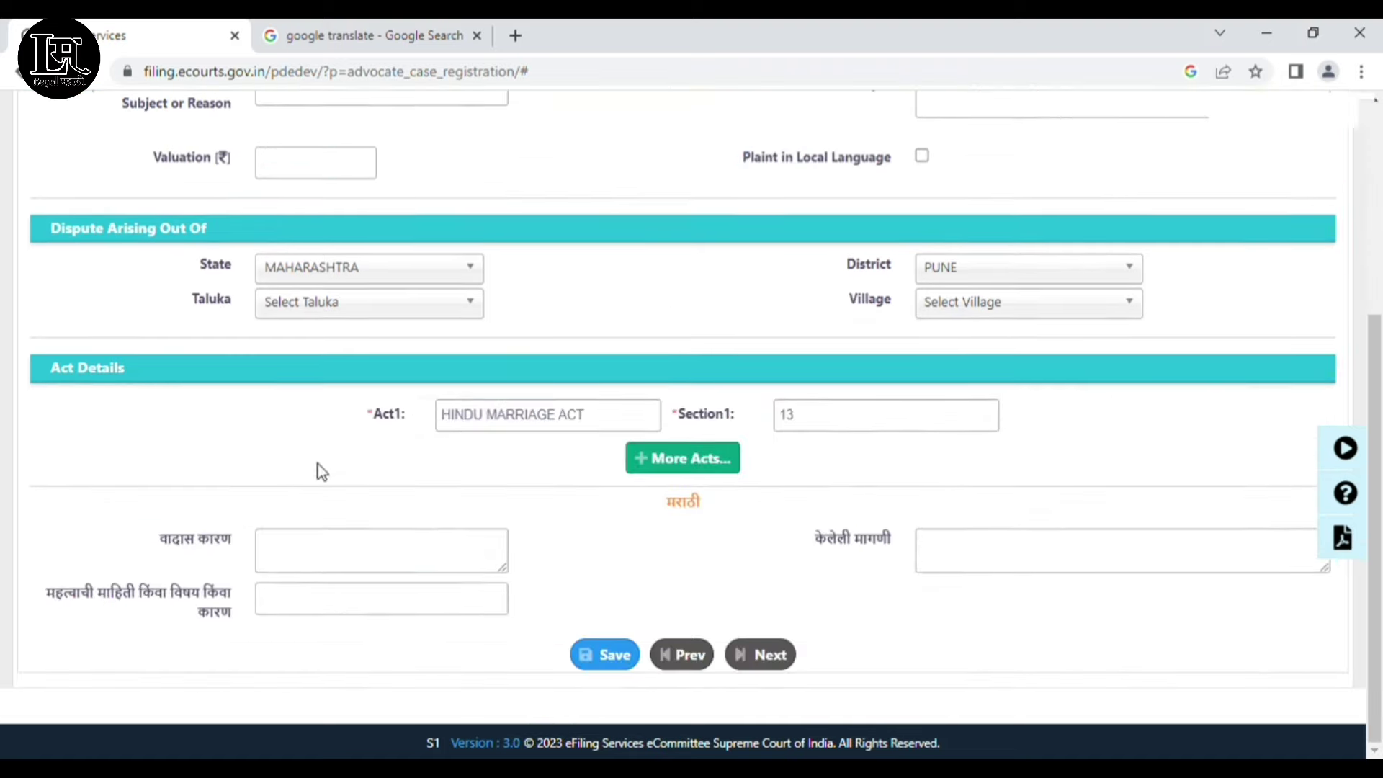
pyautogui.click(623, 659)
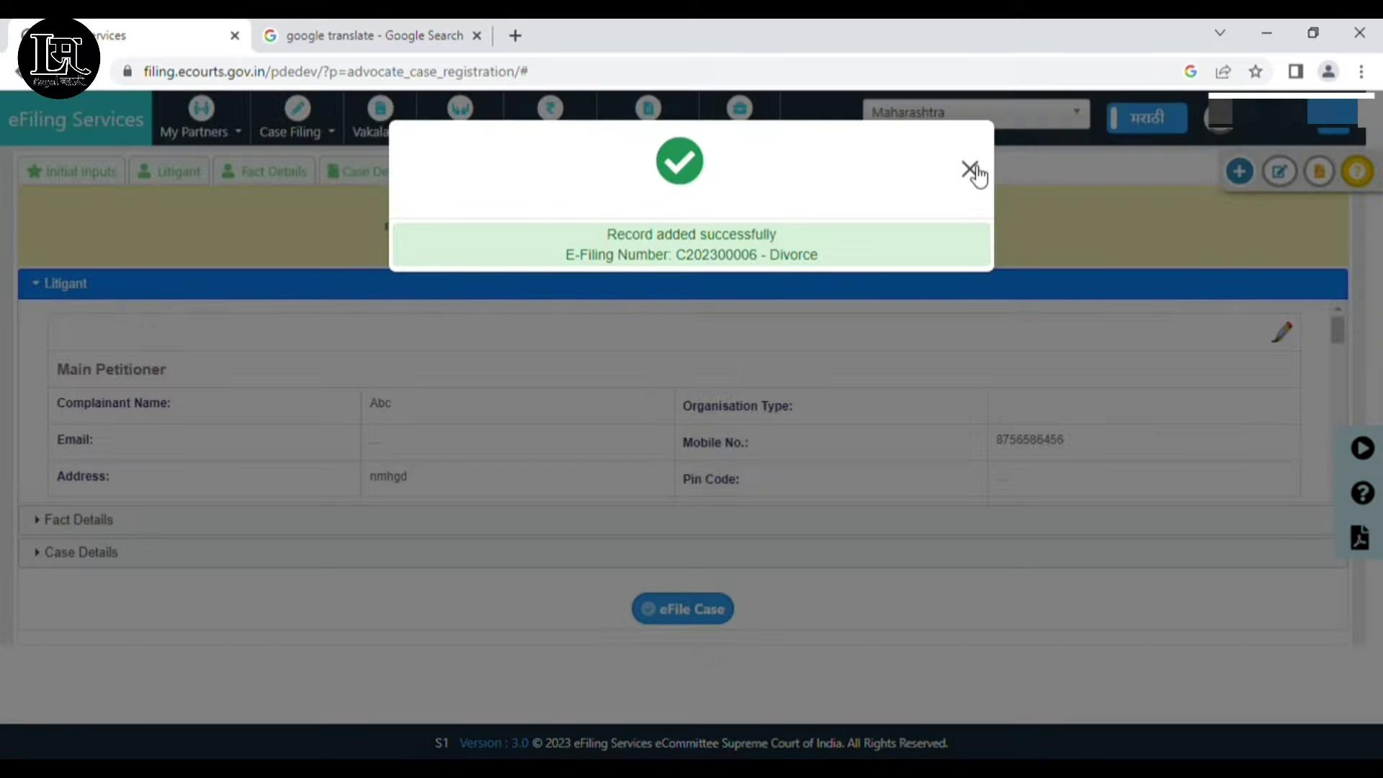
# Review the litigant information and case details of the saved divorce case
pyautogui.click(974, 172)
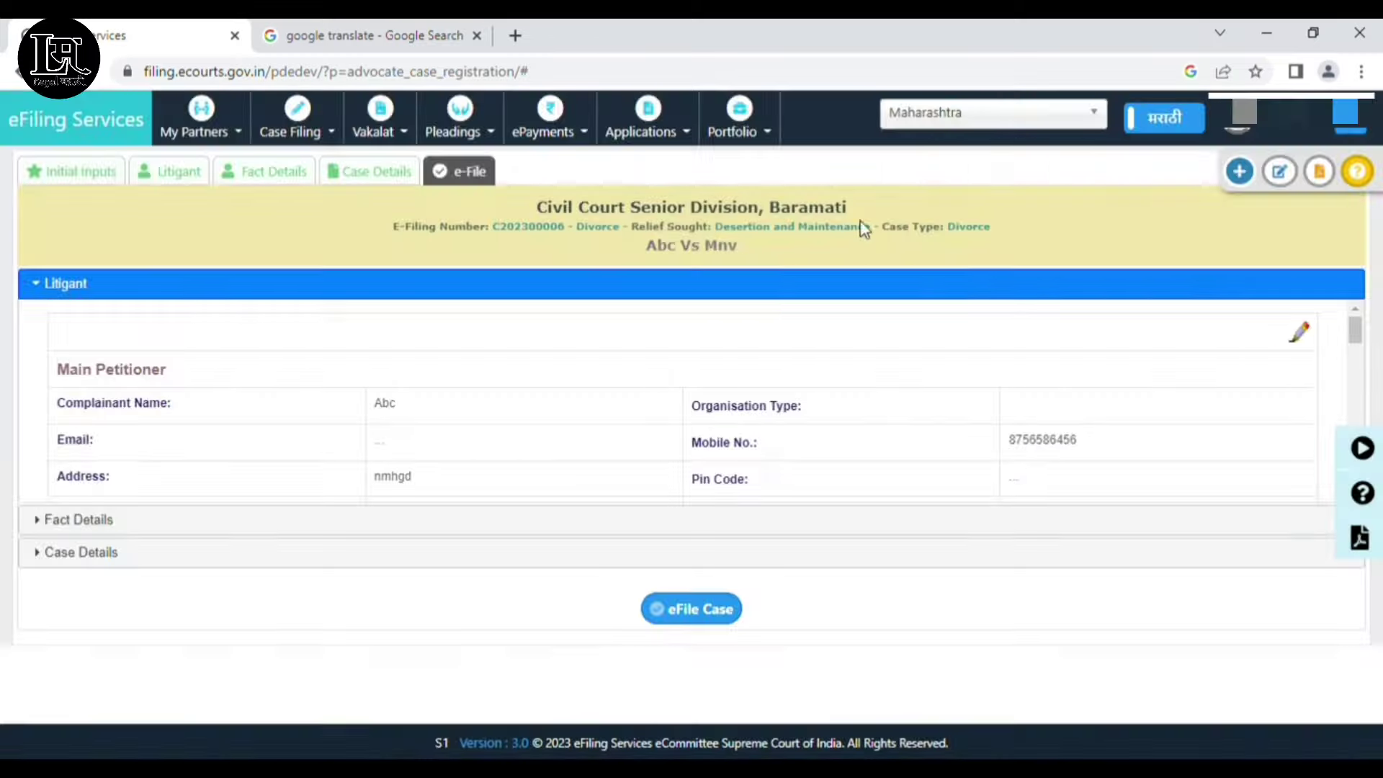
pyautogui.scroll(-4, 807, 425)
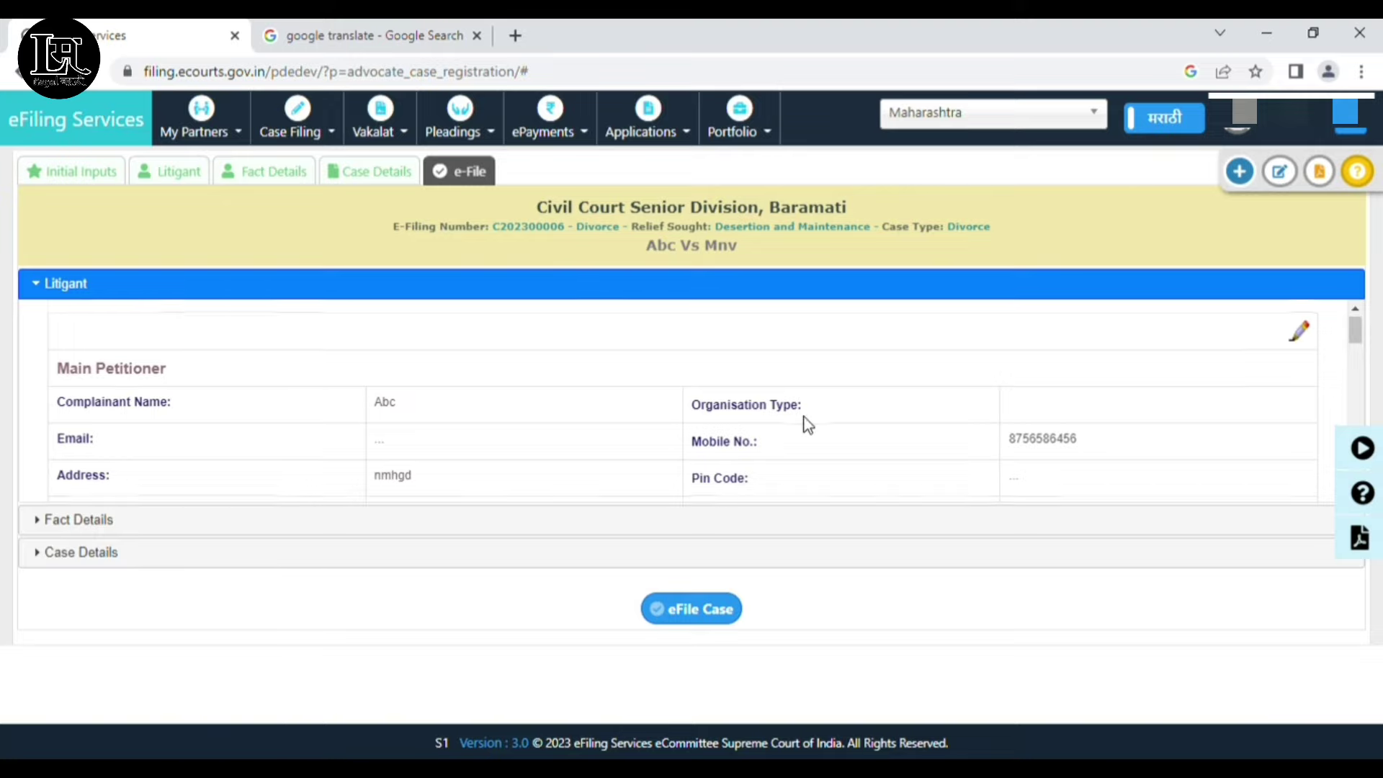
pyautogui.scroll(3, 807, 425)
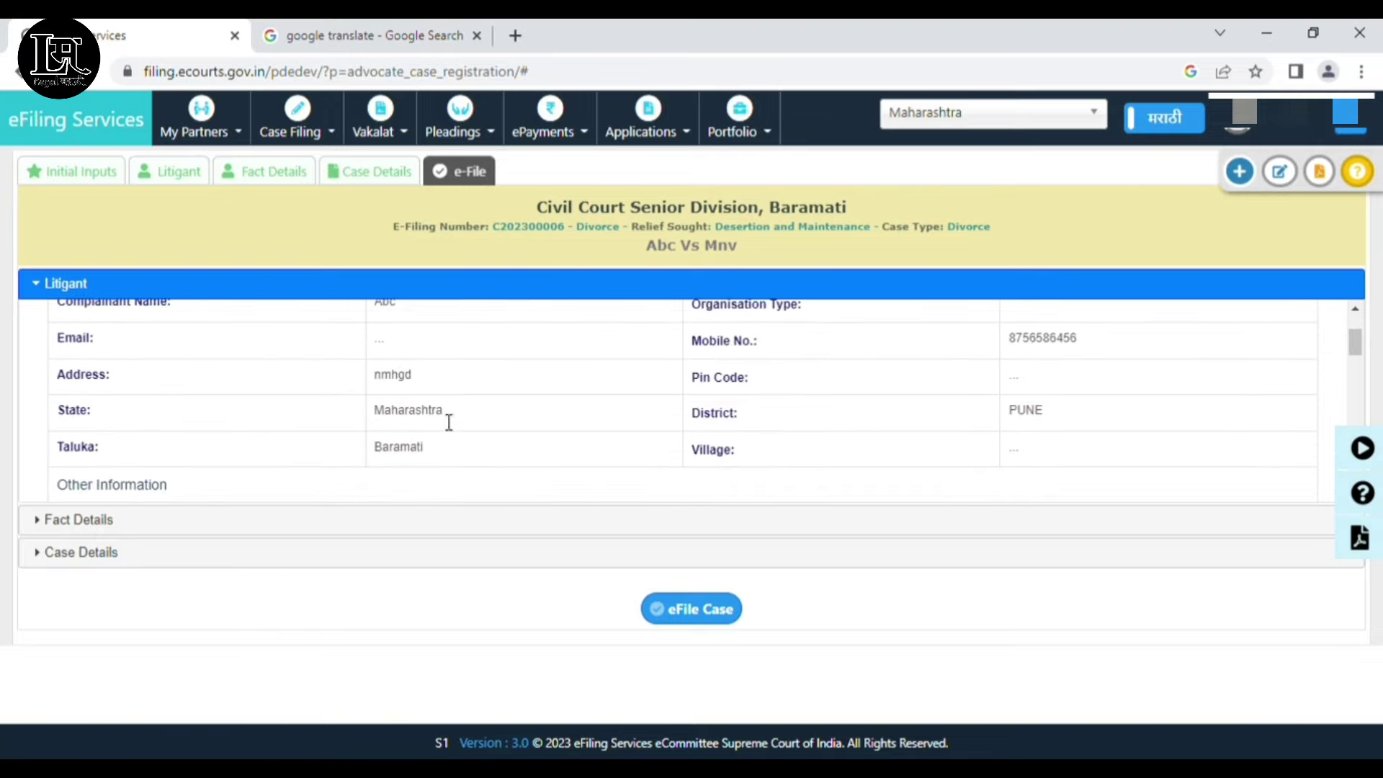
pyautogui.scroll(3, 382, 401)
pyautogui.scroll(-8, 680, 420)
pyautogui.scroll(3, 623, 407)
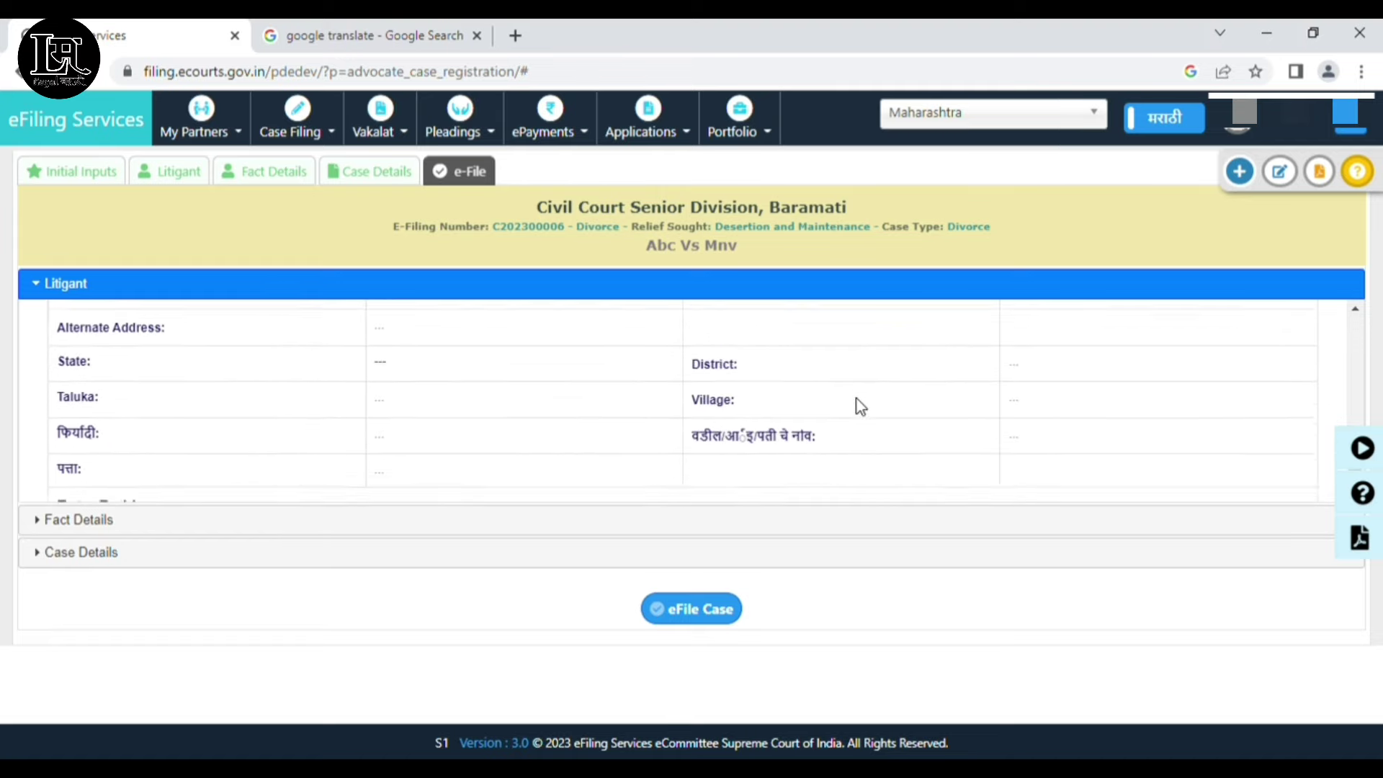
pyautogui.click(843, 552)
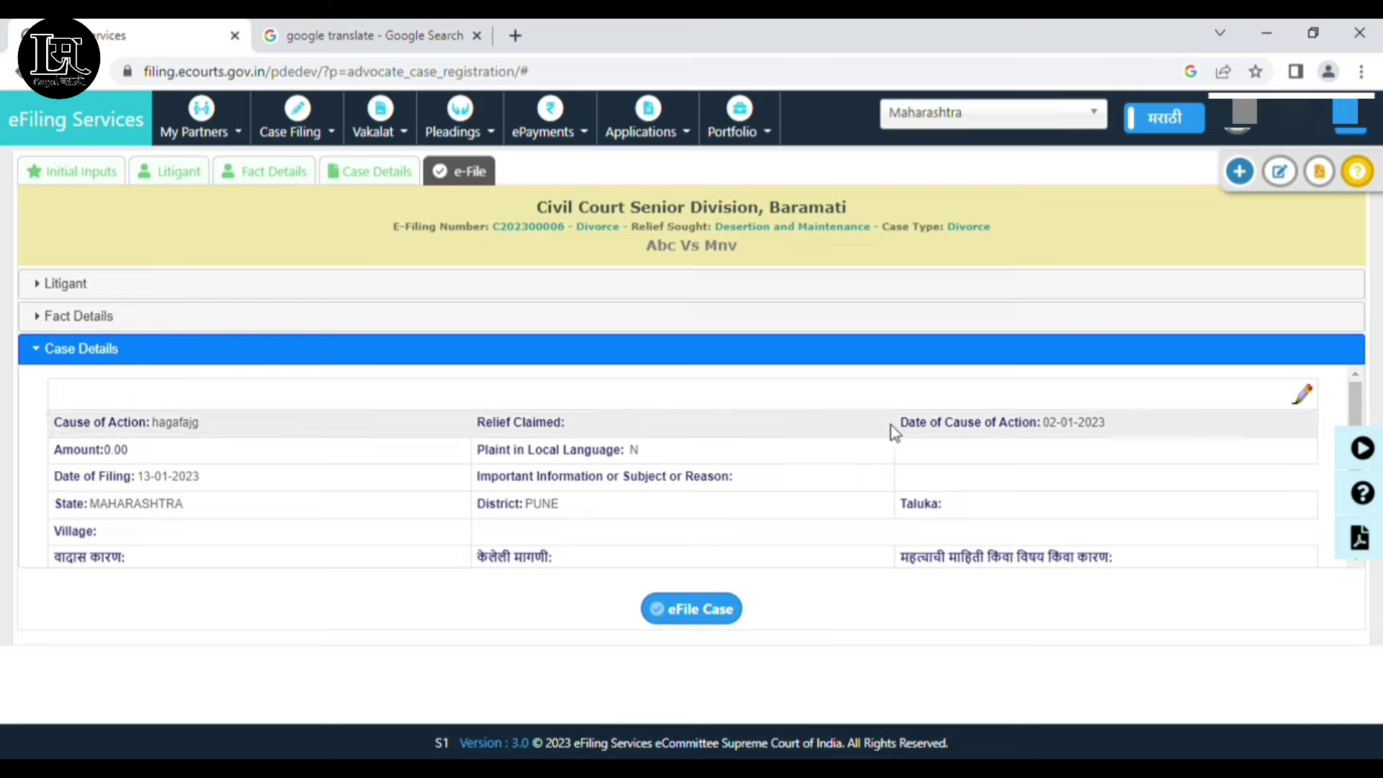
# E-file the divorce case and confirm its final submission
pyautogui.click(698, 611)
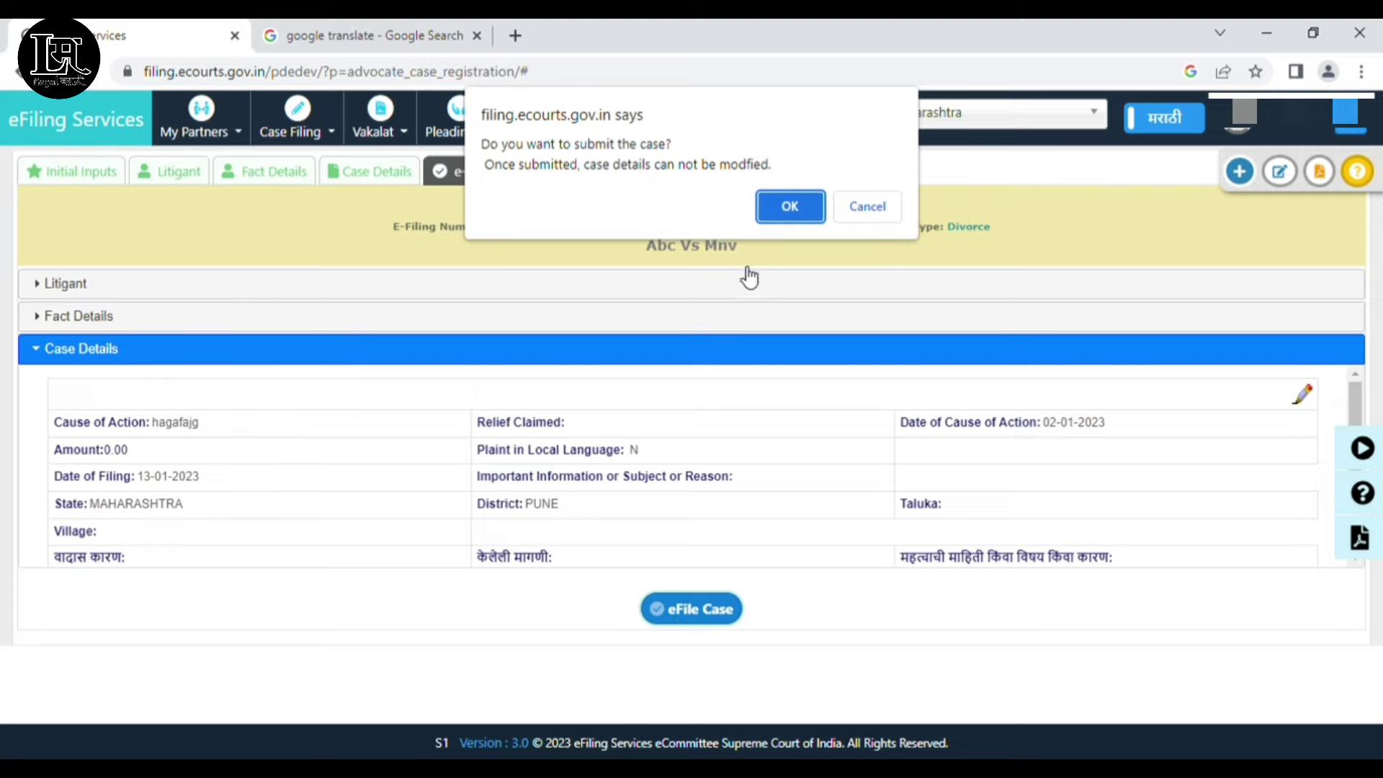
pyautogui.click(789, 206)
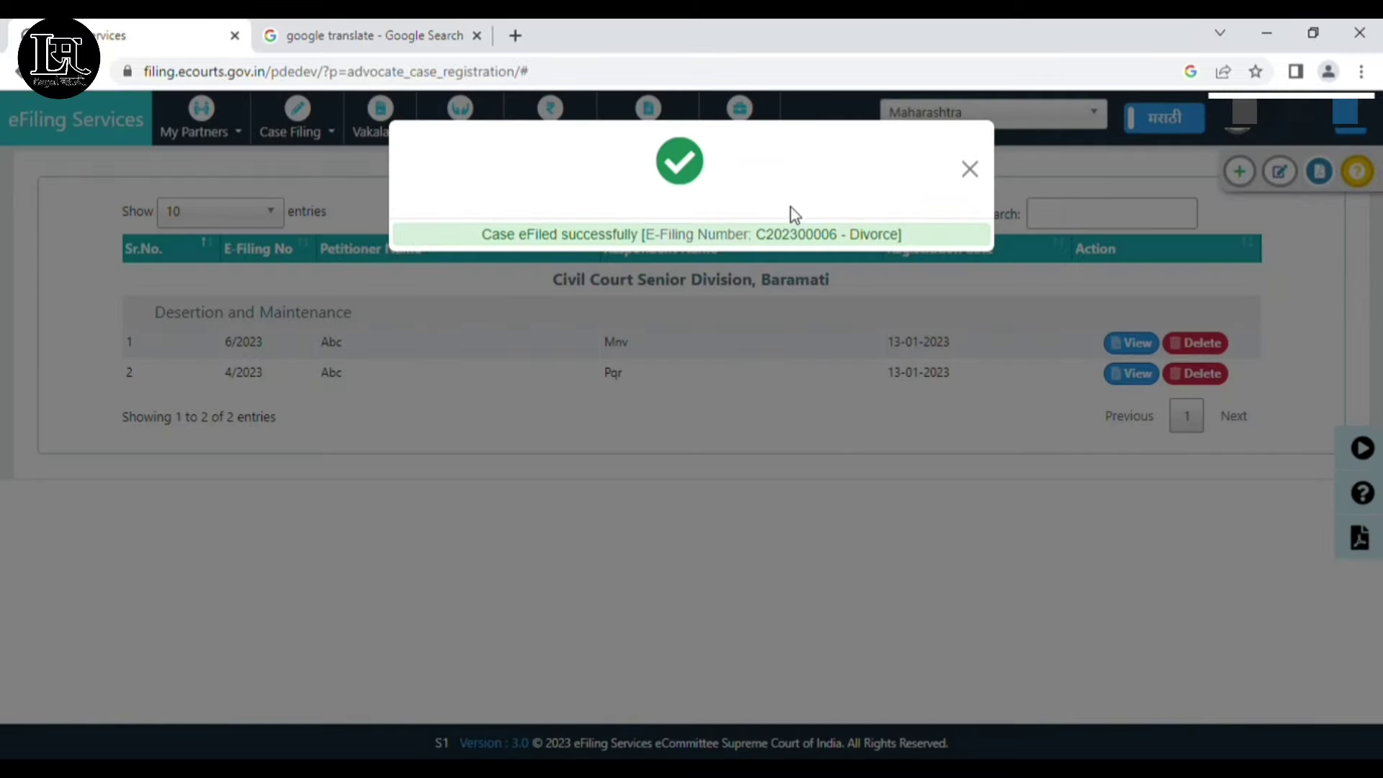
pyautogui.click(969, 170)
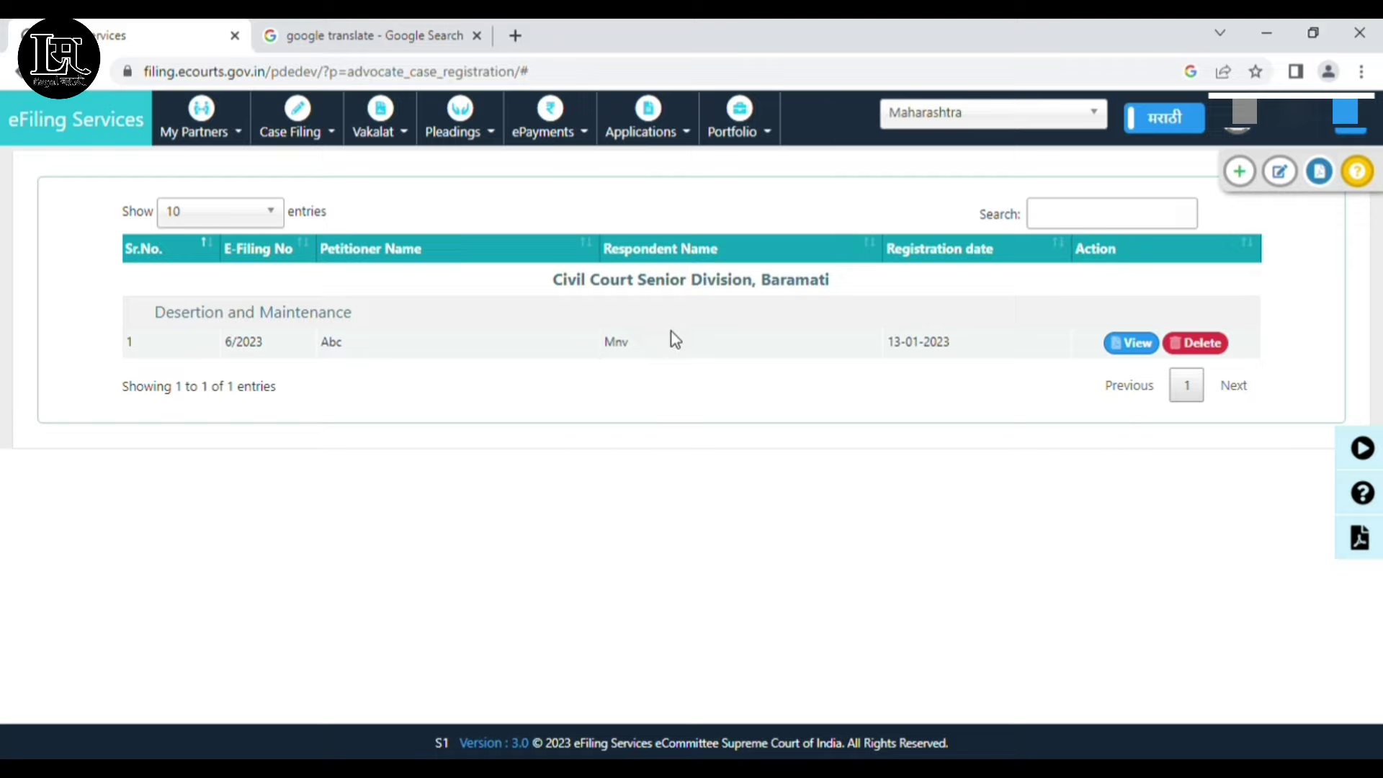
# Open the pleadings upload form for a new case and select the just e-filed Divorce case
pyautogui.click(452, 137)
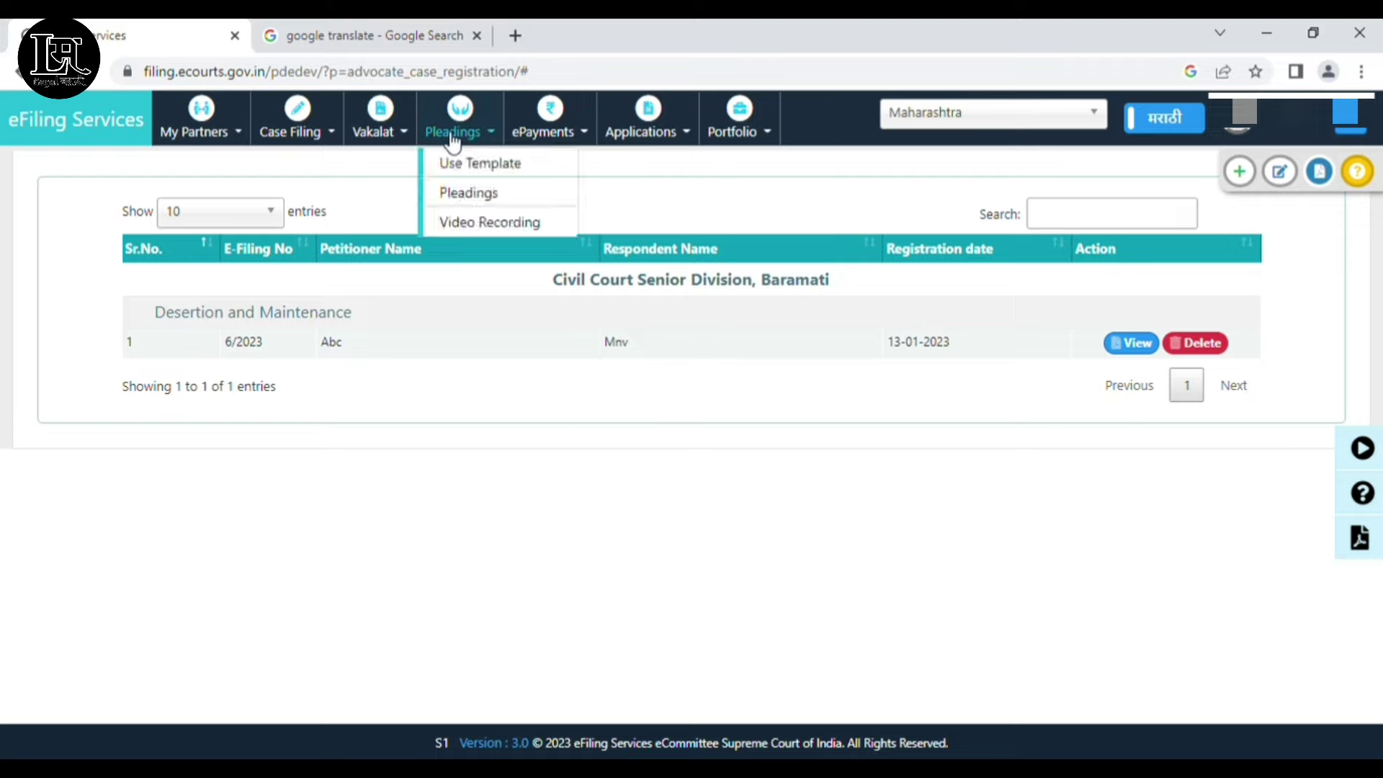
pyautogui.click(472, 194)
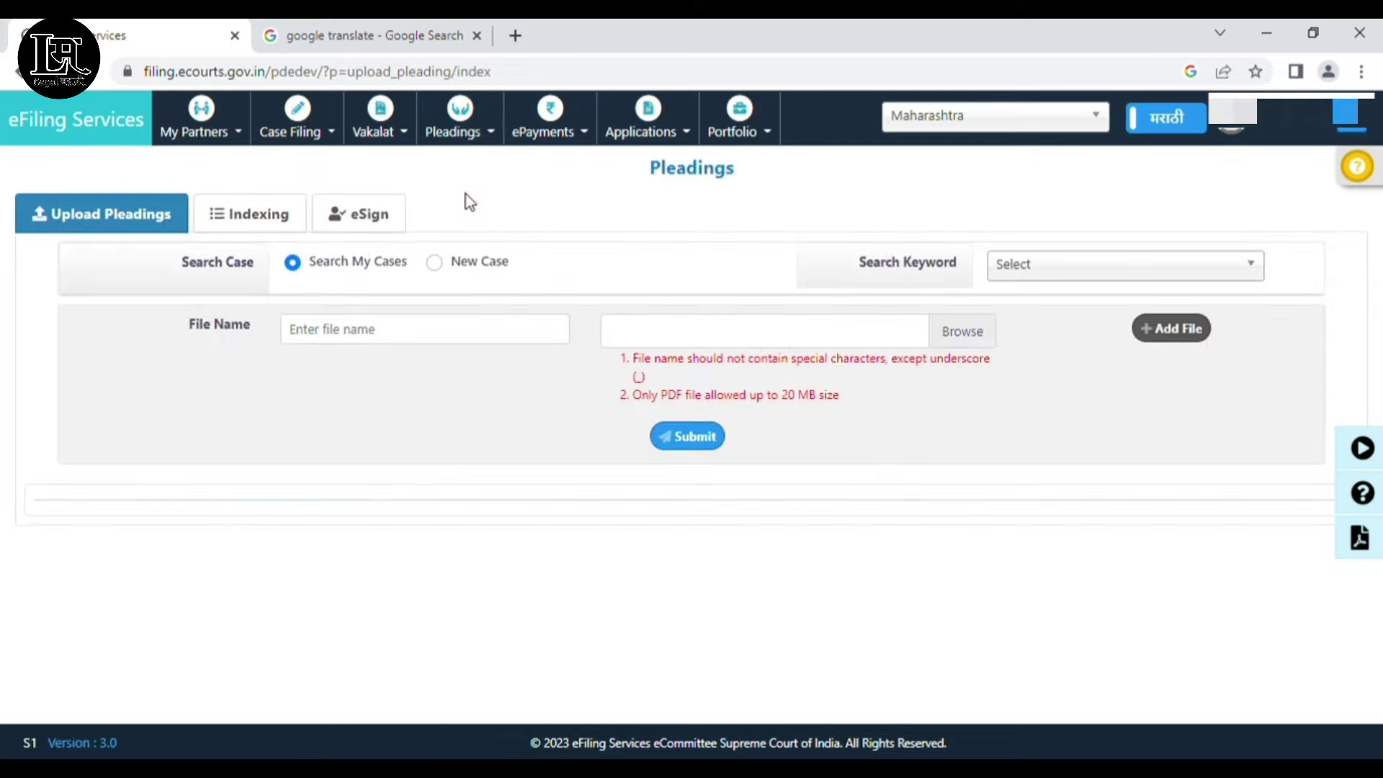
pyautogui.click(437, 264)
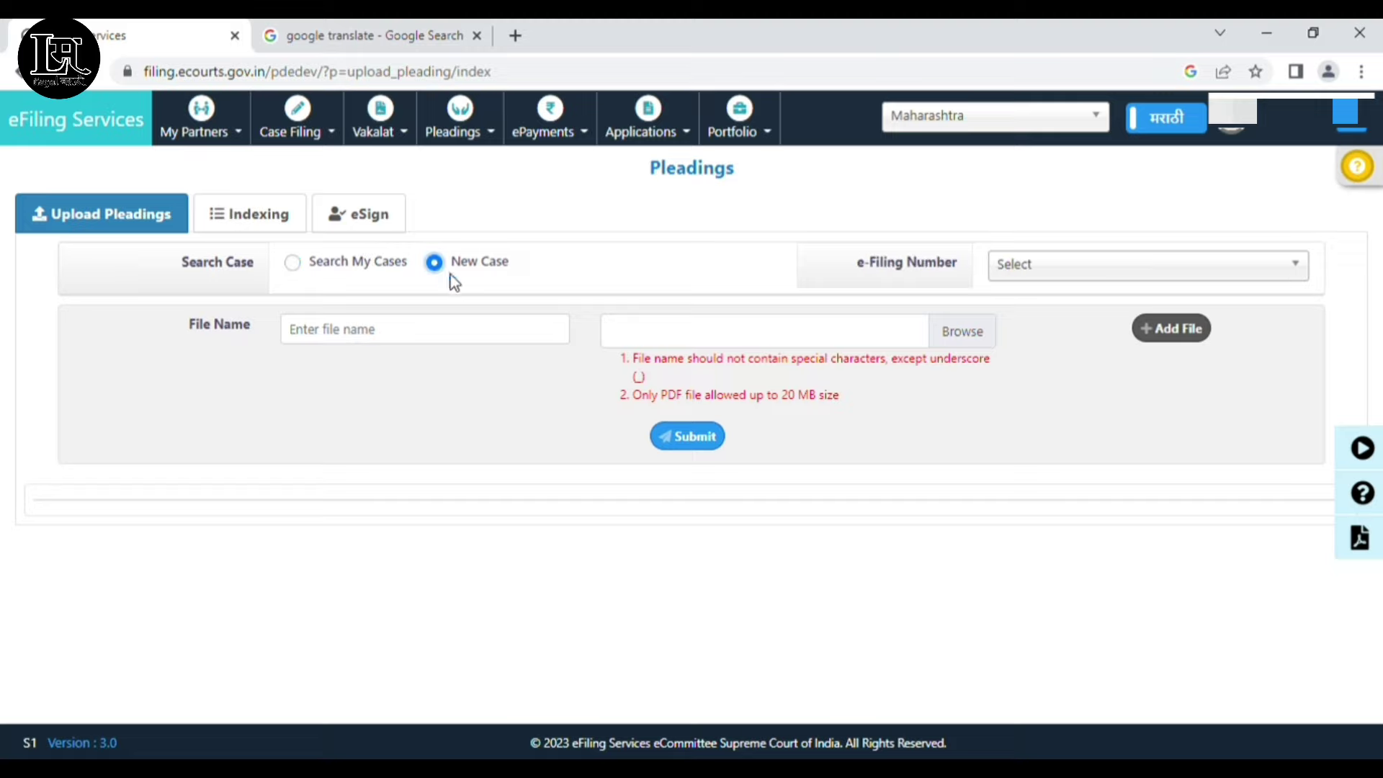
pyautogui.click(1122, 277)
pyautogui.click(1115, 352)
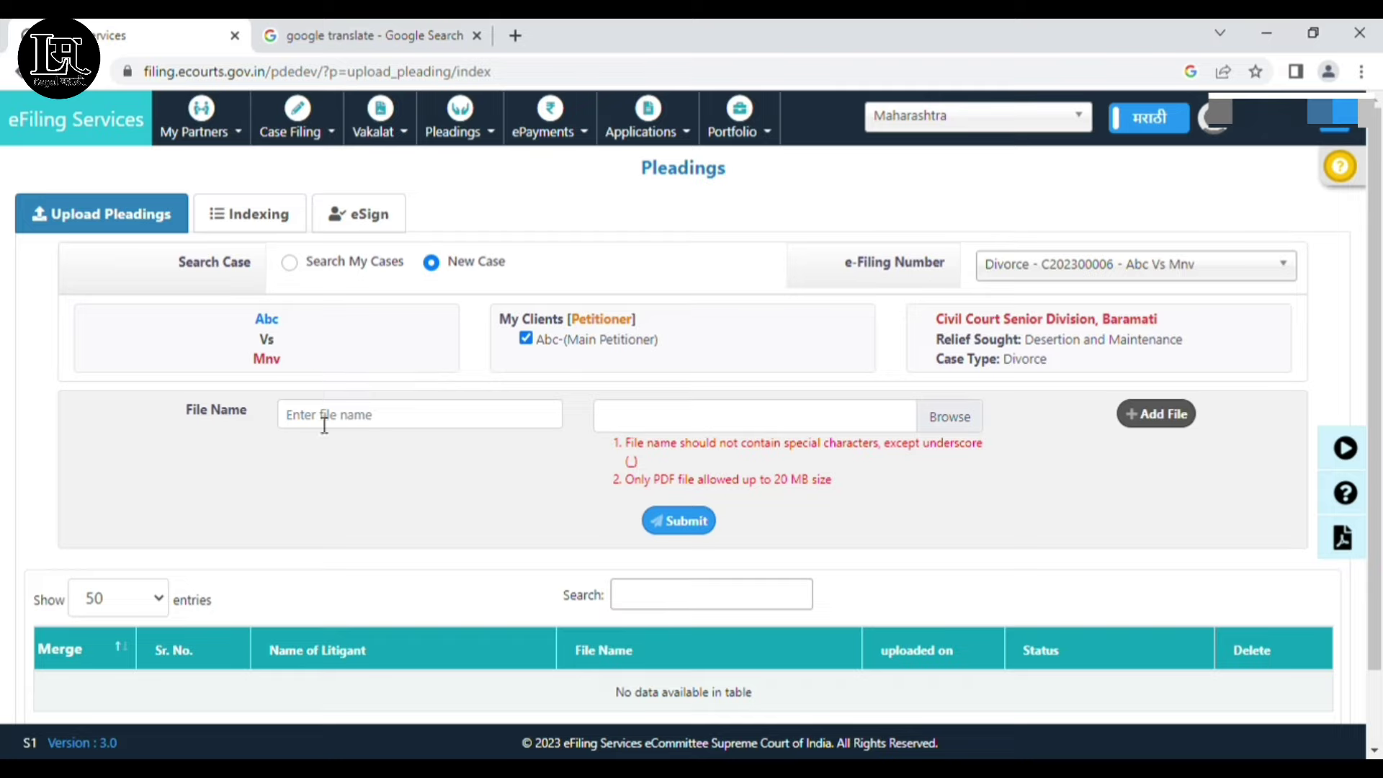
# Add the file Exh 1.pdf to the pleadings upload list under the name Exh 1
pyautogui.click(489, 428)
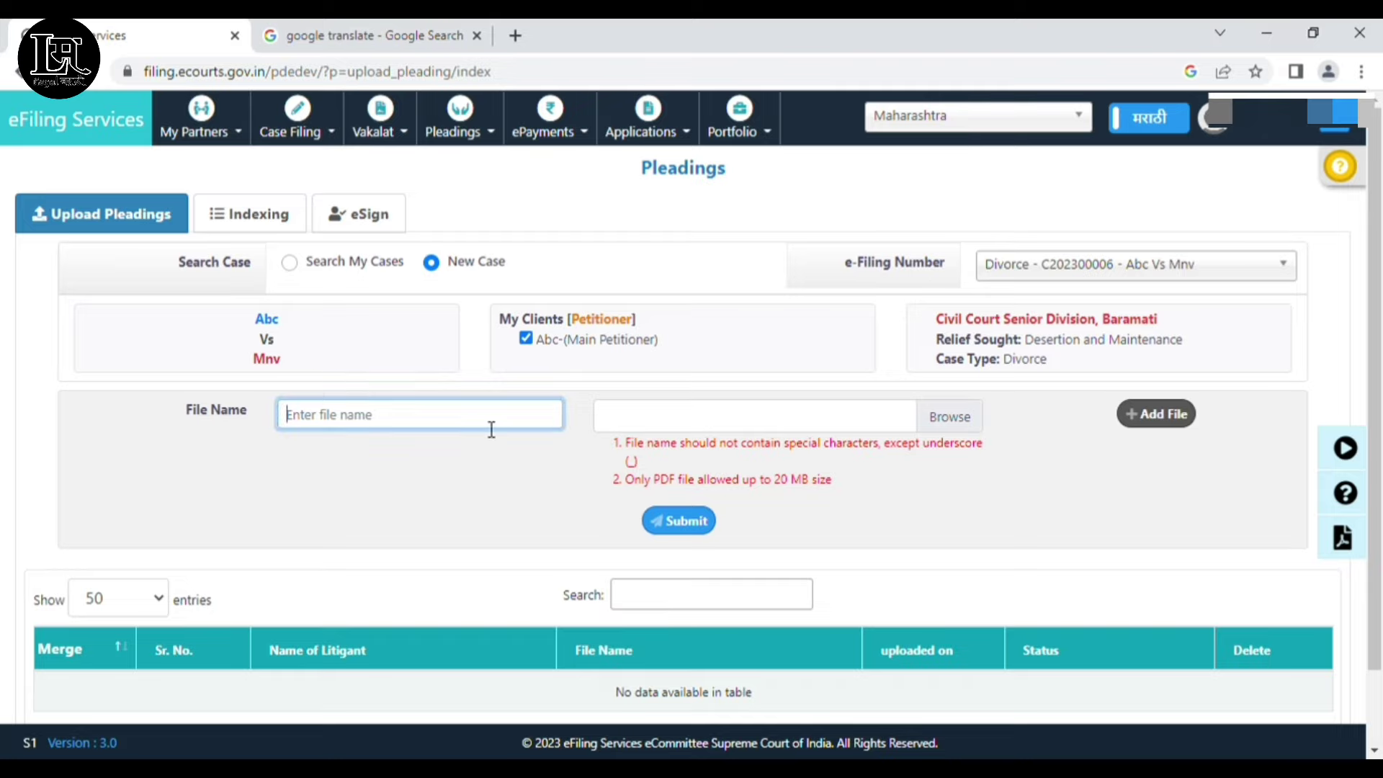
pyautogui.write('Exh 1')
pyautogui.click(968, 424)
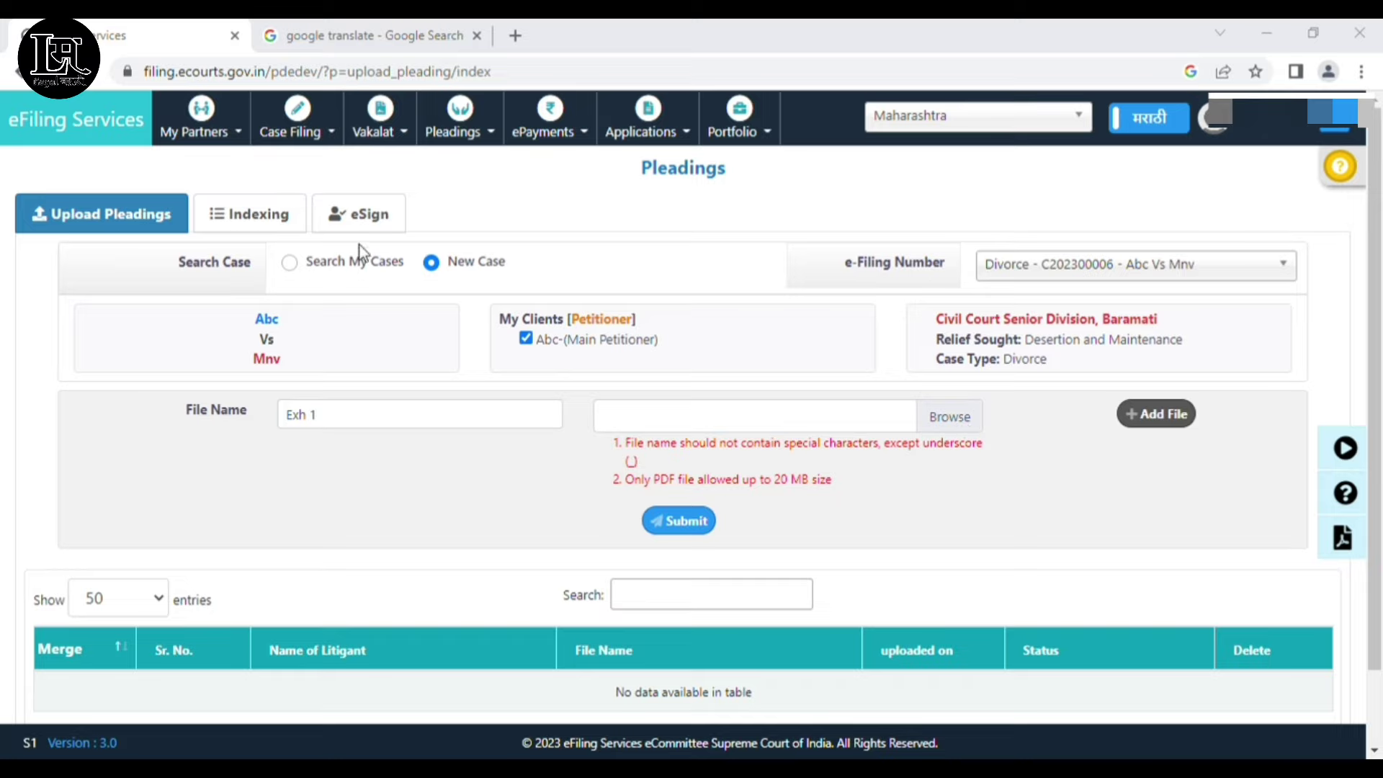
pyautogui.click(508, 480)
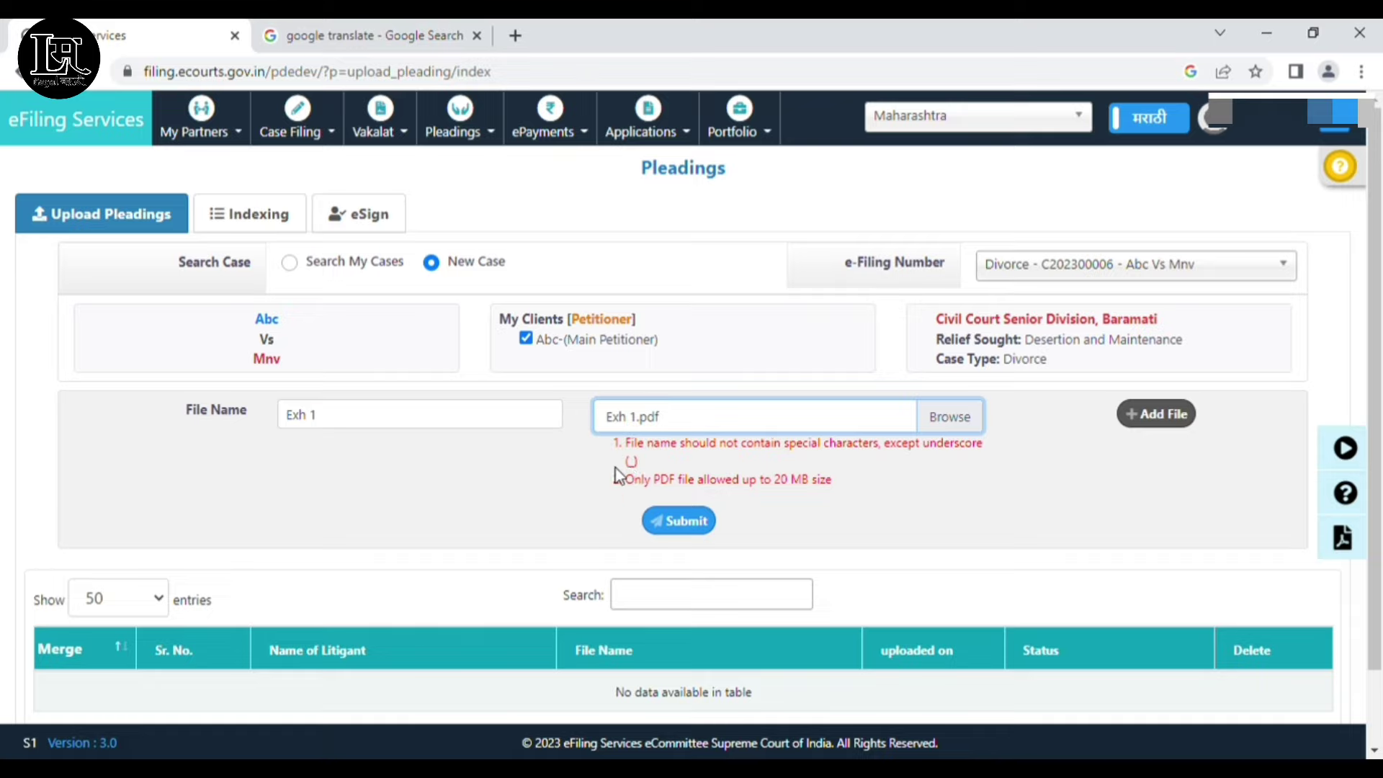
pyautogui.click(1168, 414)
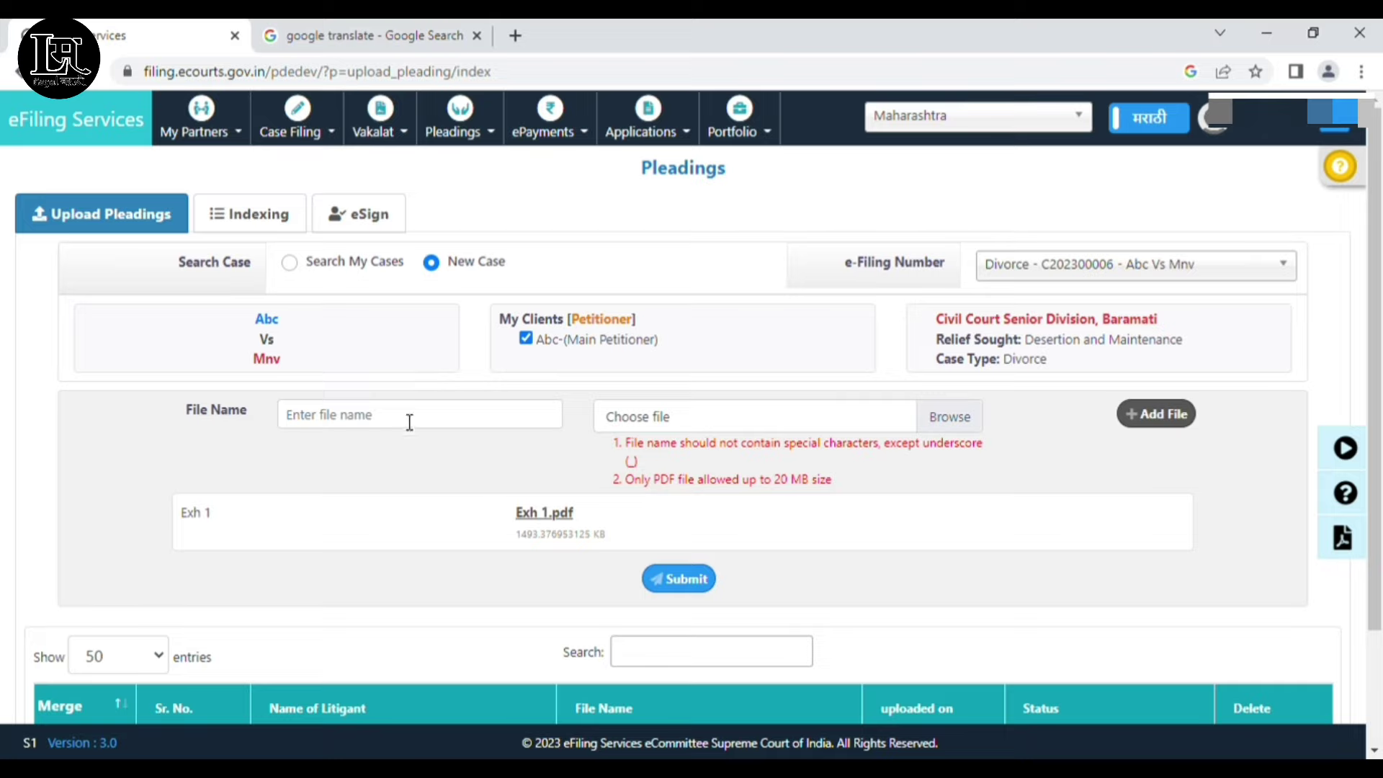
# Add the file Ex 2 VP.pdf to the pleadings upload list under the name Exh 2
pyautogui.click(473, 422)
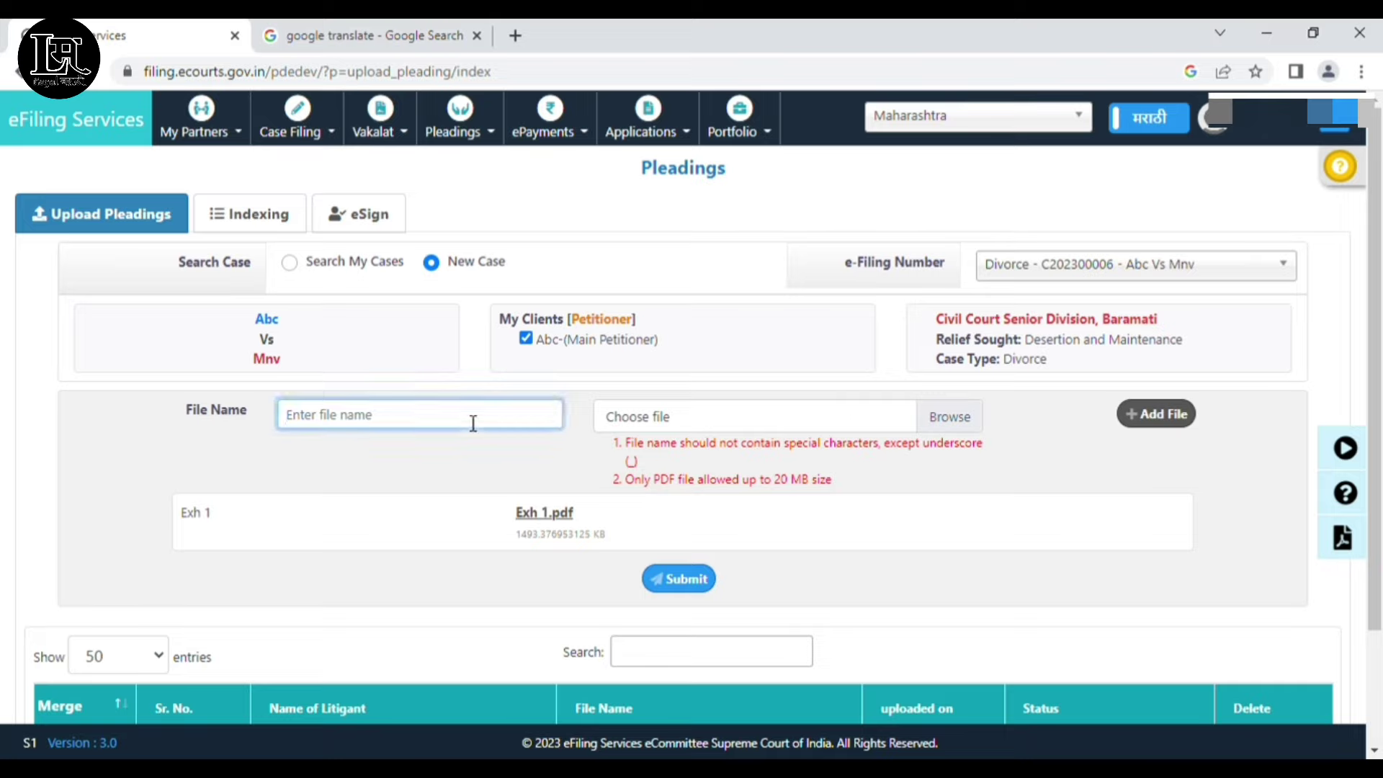
pyautogui.write('Exh 2')
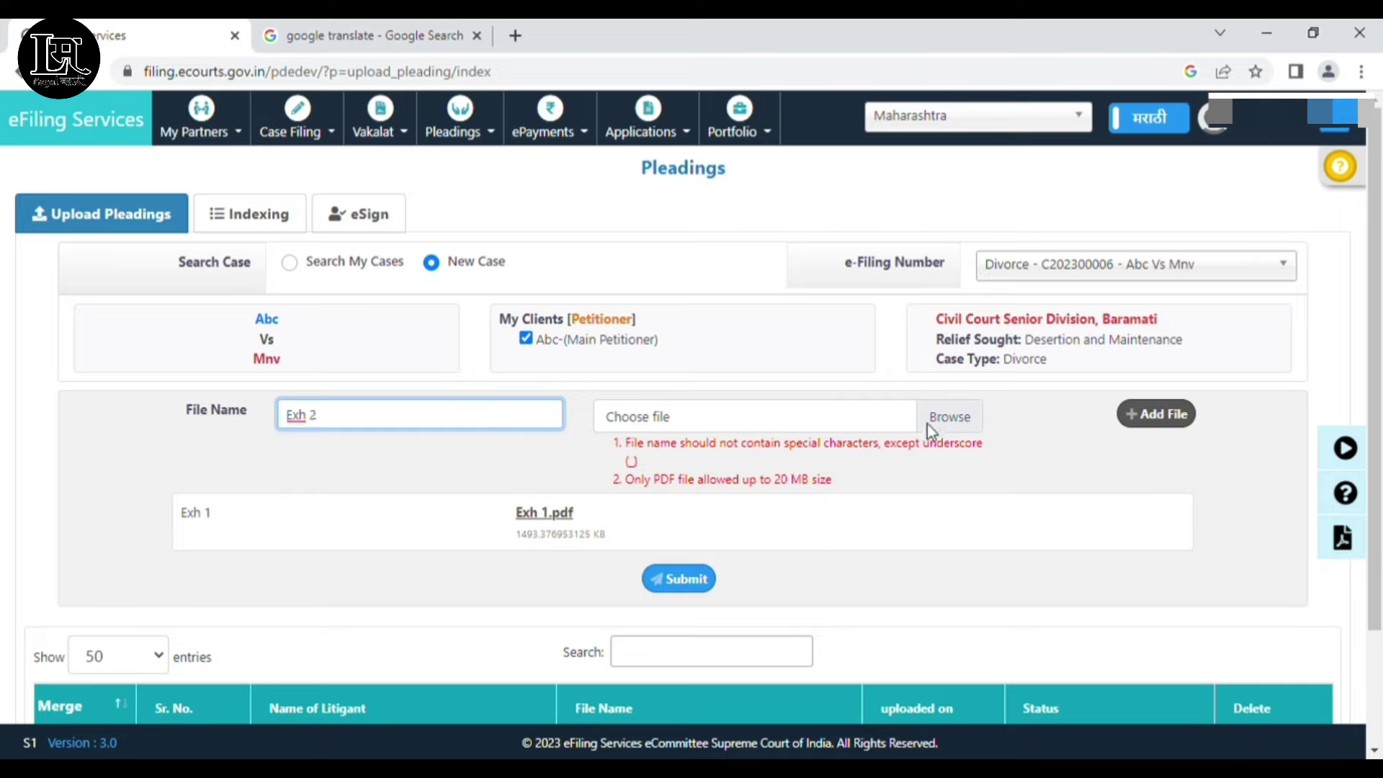
pyautogui.click(948, 415)
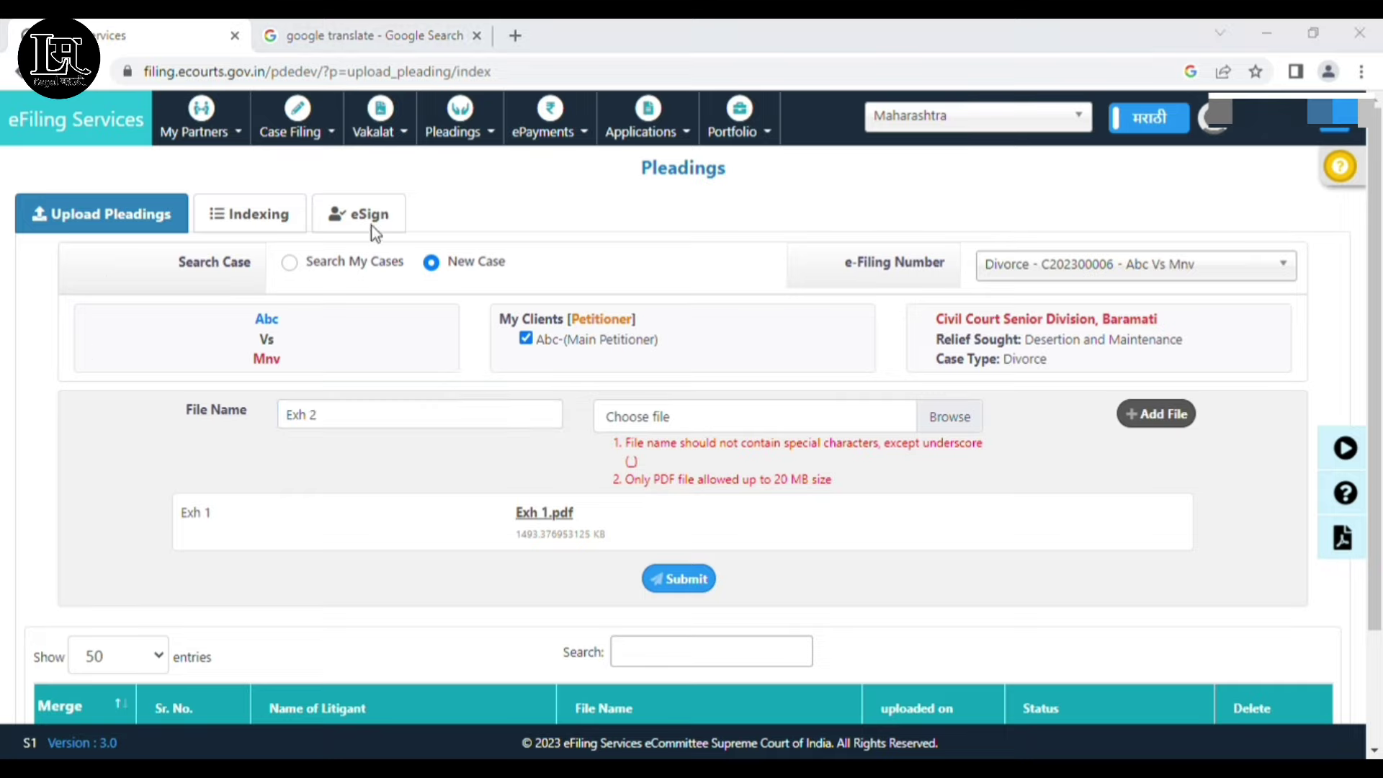
pyautogui.press('Return')
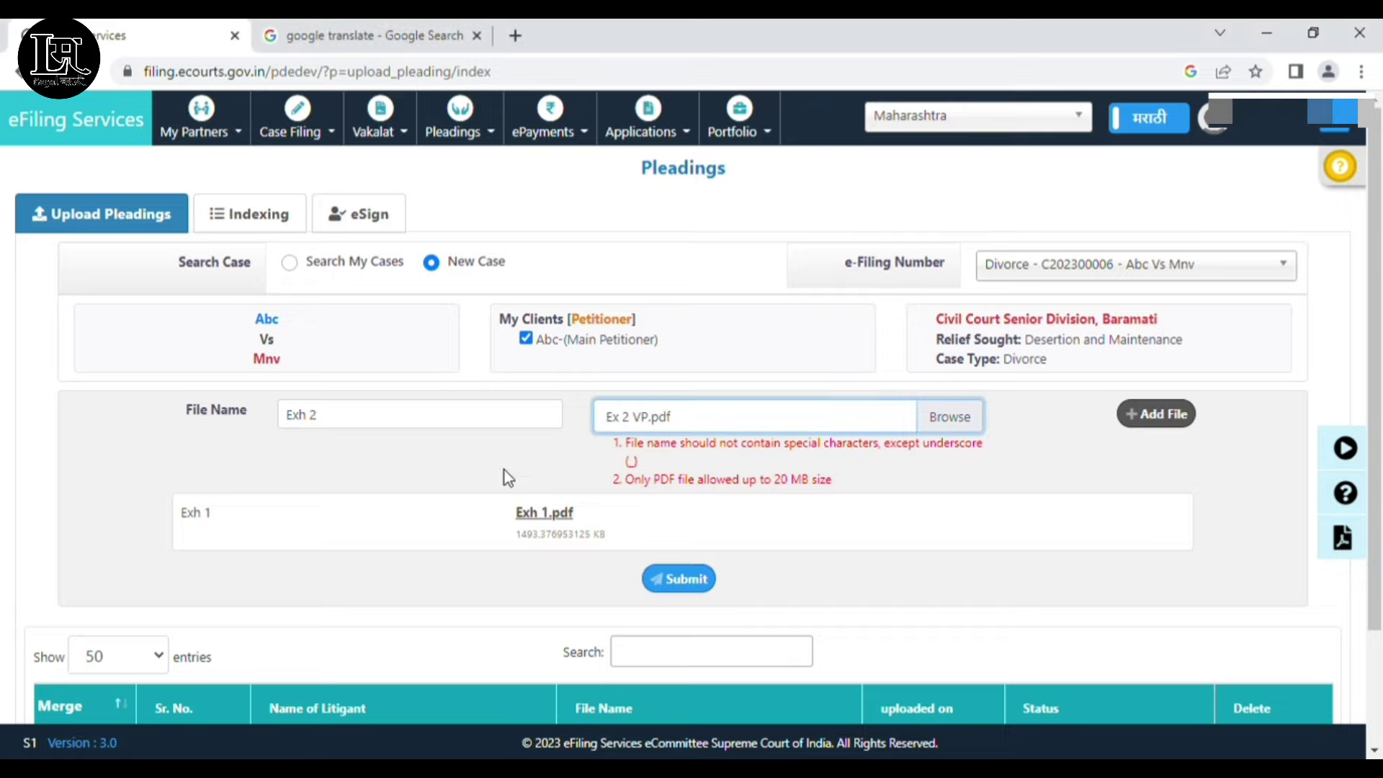
pyautogui.click(1159, 424)
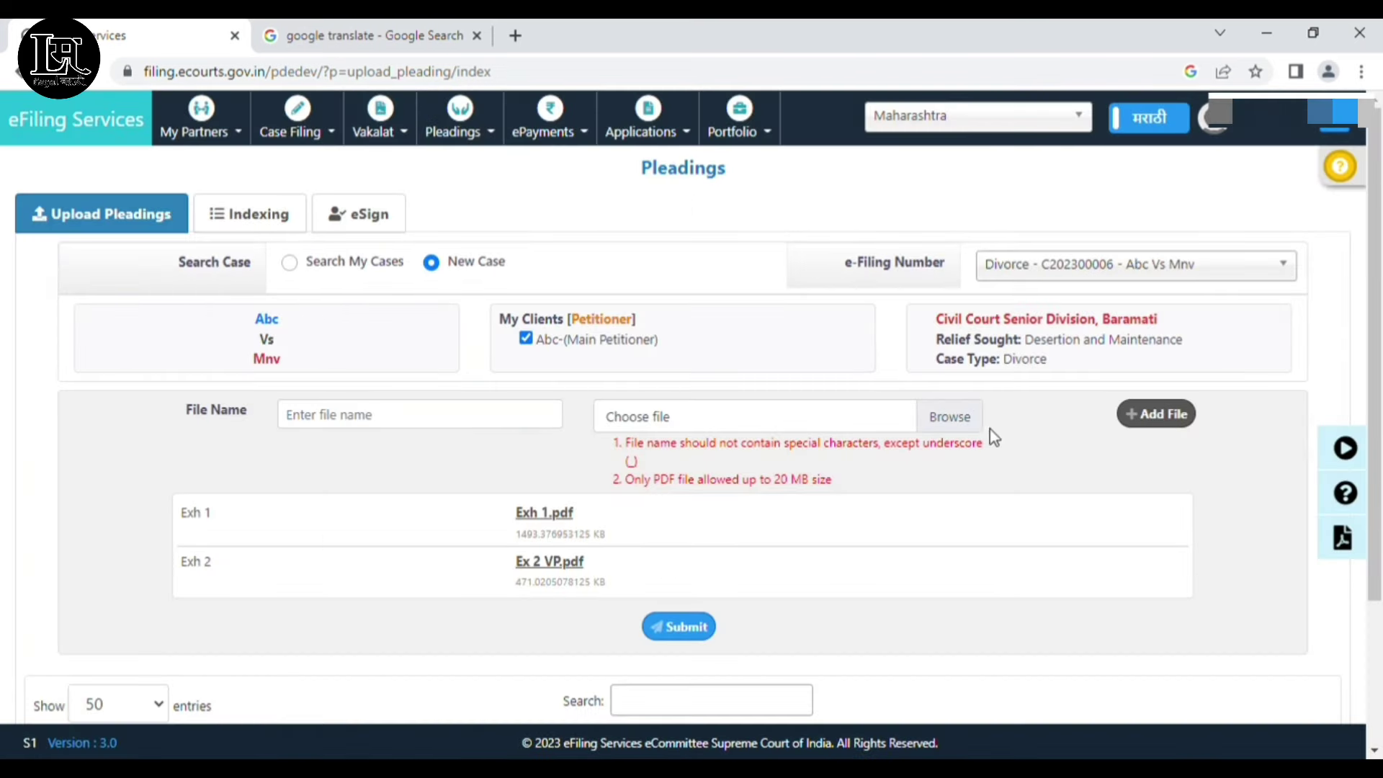
# Submit the two listed pleading files to the case
pyautogui.scroll(-3, 624, 500)
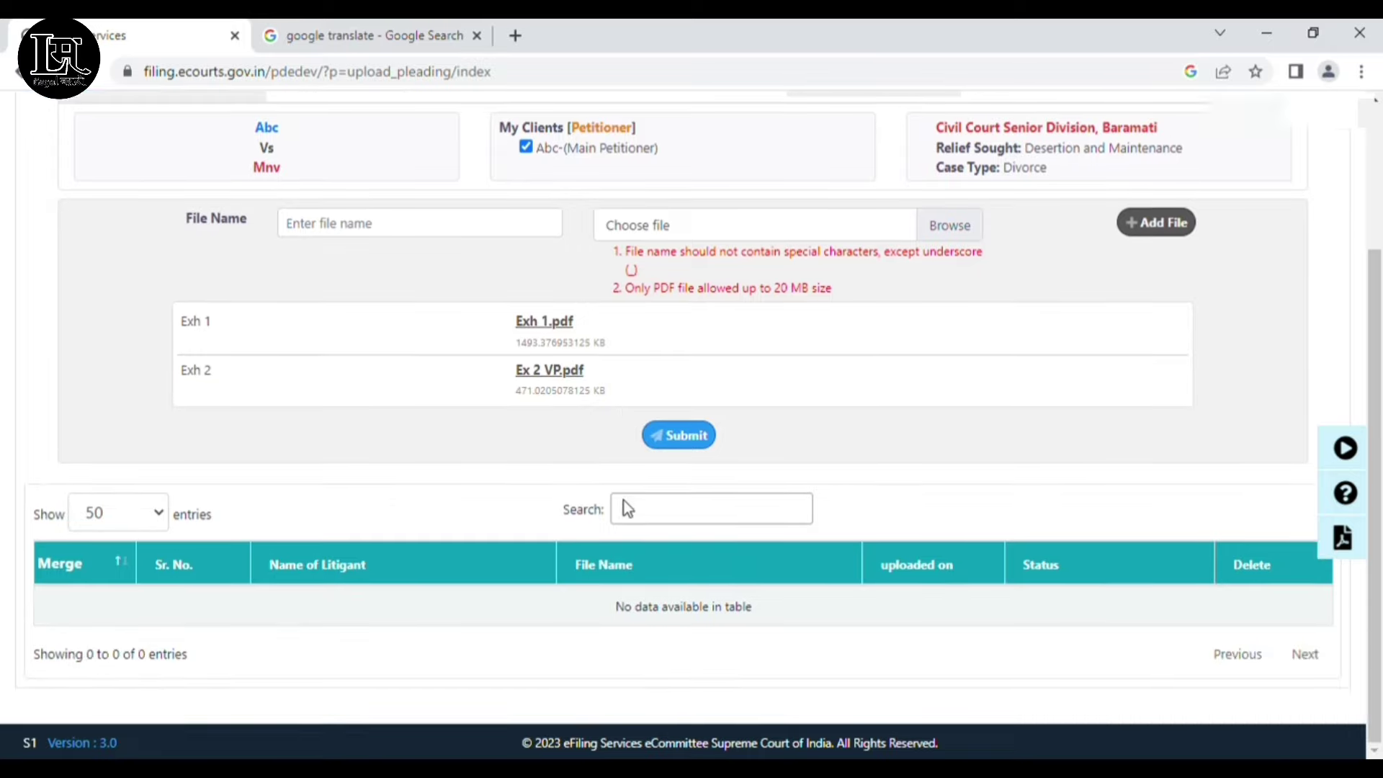
pyautogui.click(677, 435)
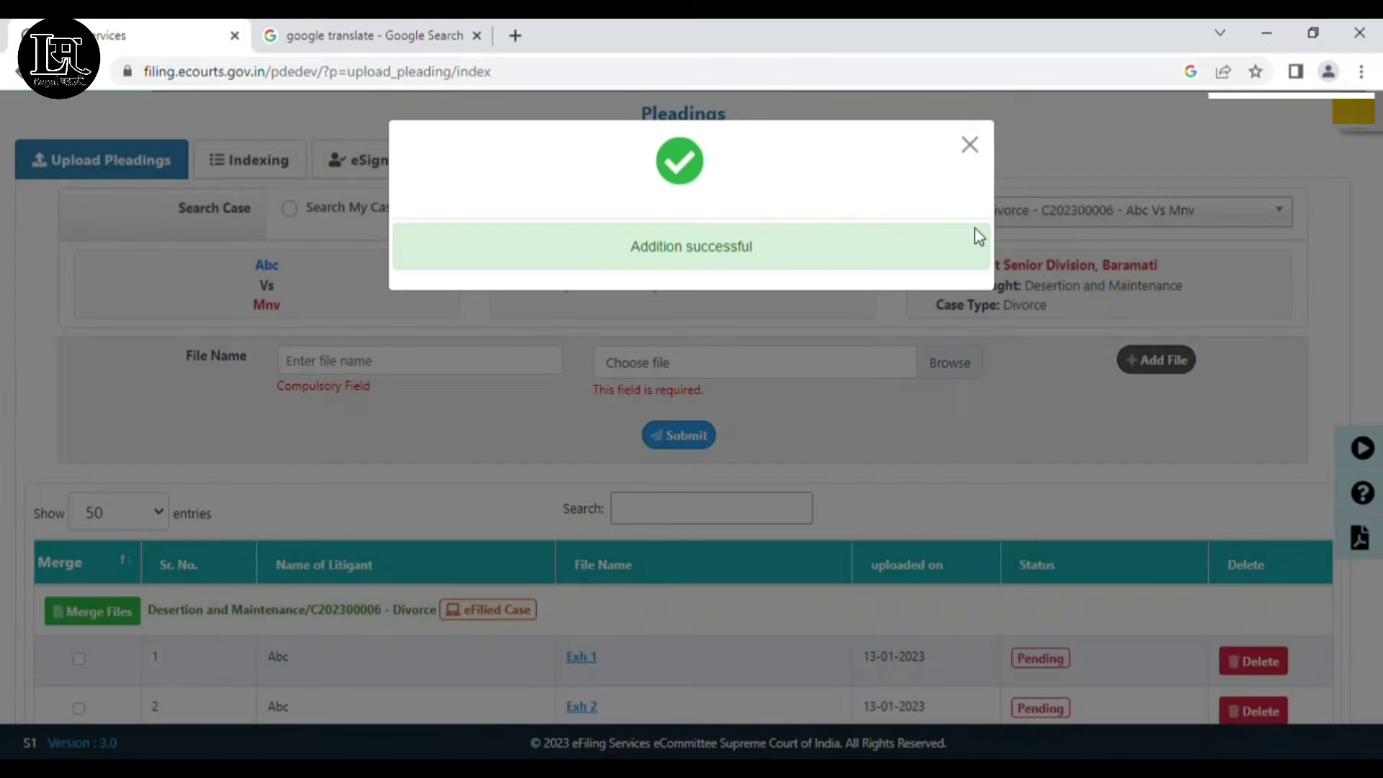
pyautogui.click(970, 145)
# Select Exh 1 and Exh 2 for merging and check the stored PDF file name of each
pyautogui.scroll(-2, 784, 352)
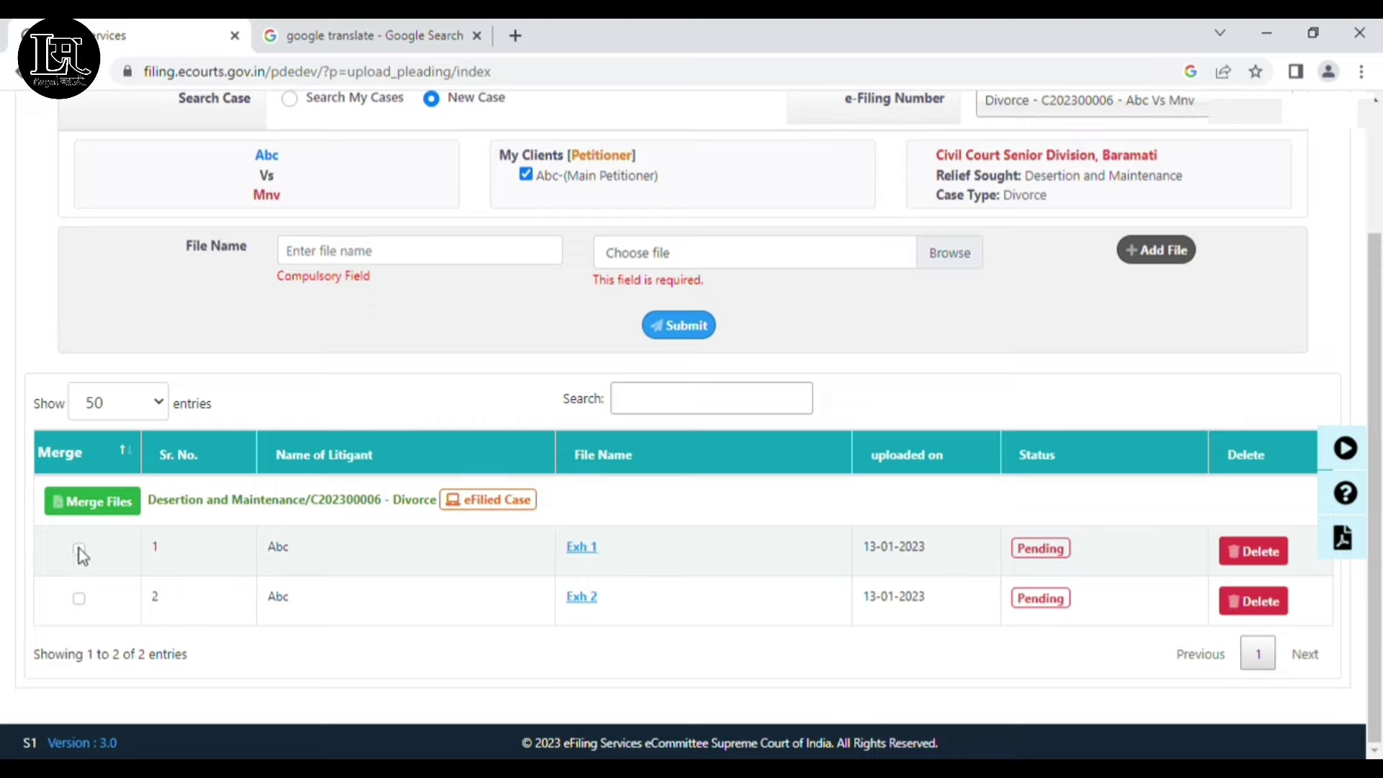
pyautogui.click(79, 598)
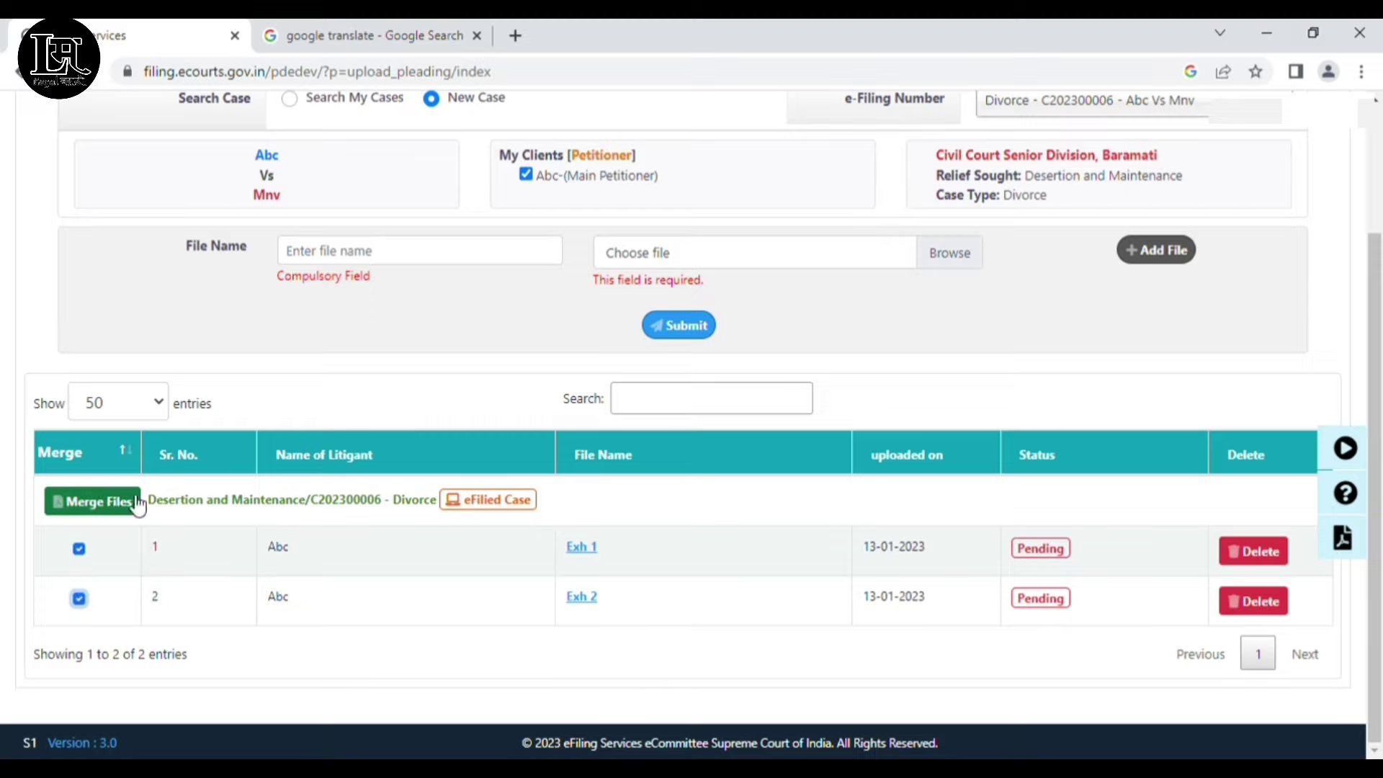
pyautogui.click(114, 510)
pyautogui.click(93, 502)
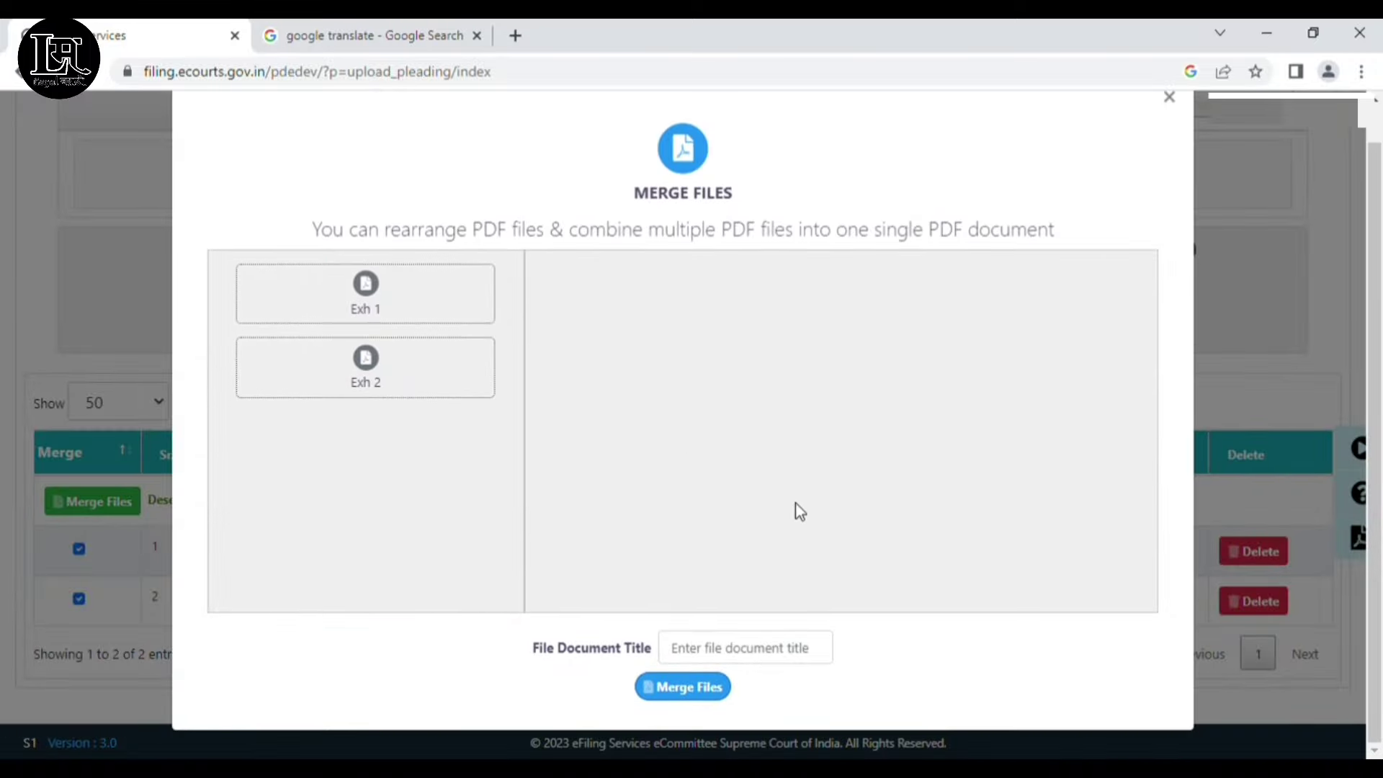
pyautogui.click(369, 351)
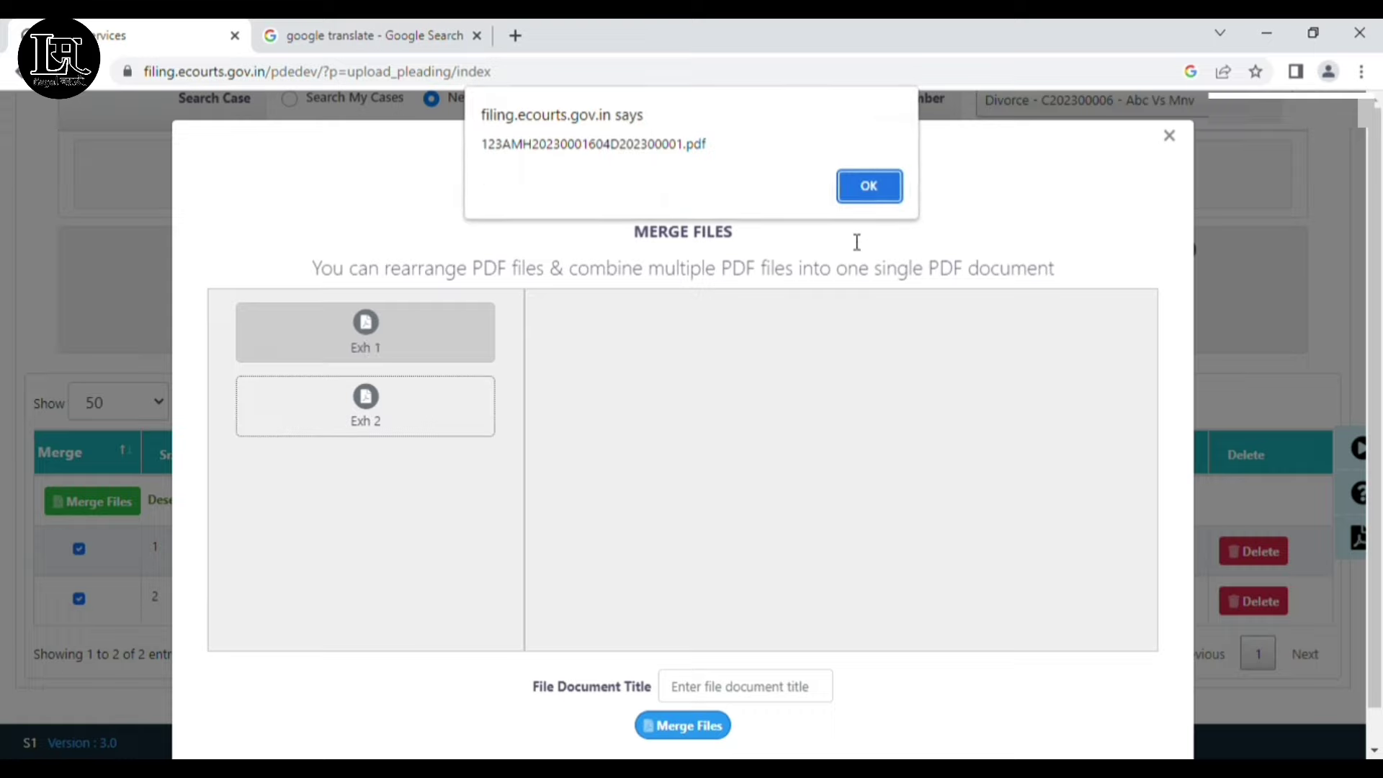
pyautogui.click(868, 205)
pyautogui.click(367, 396)
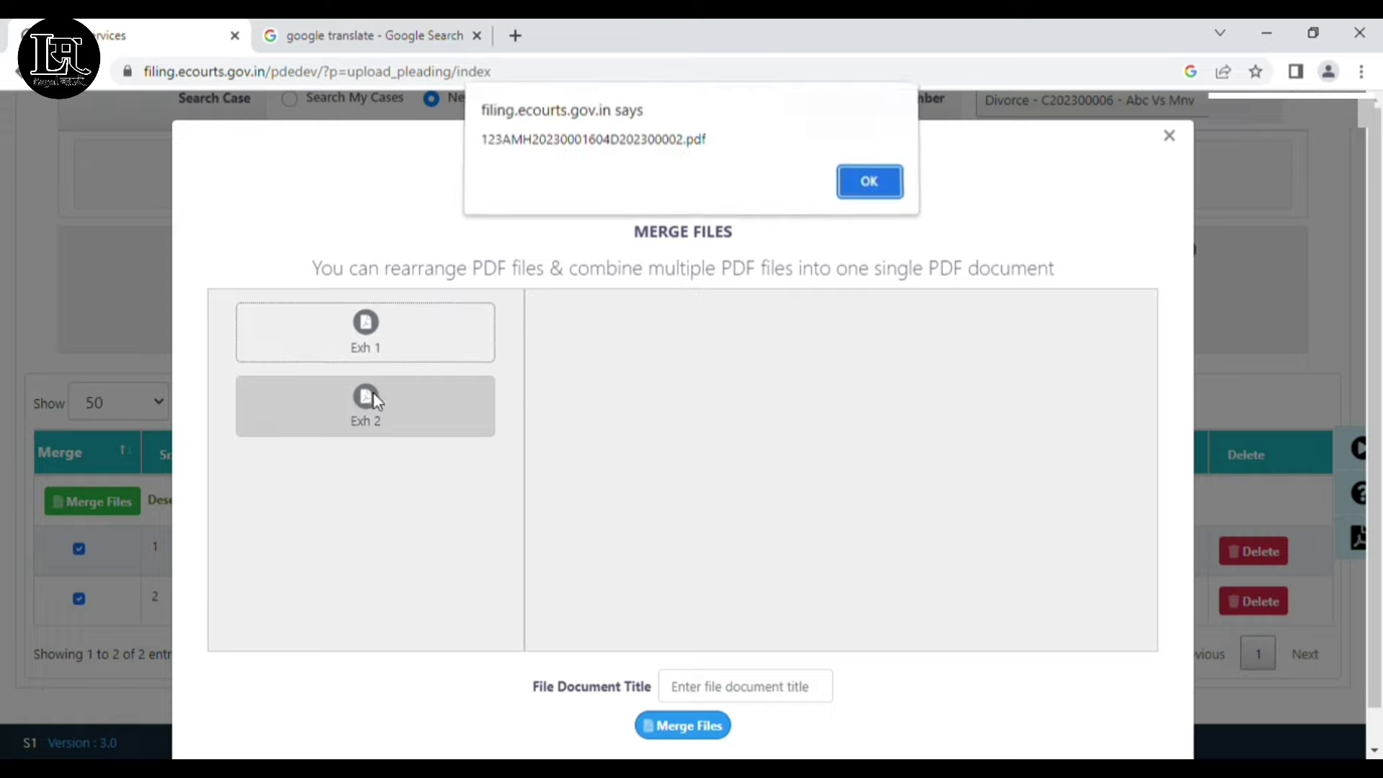
pyautogui.click(867, 188)
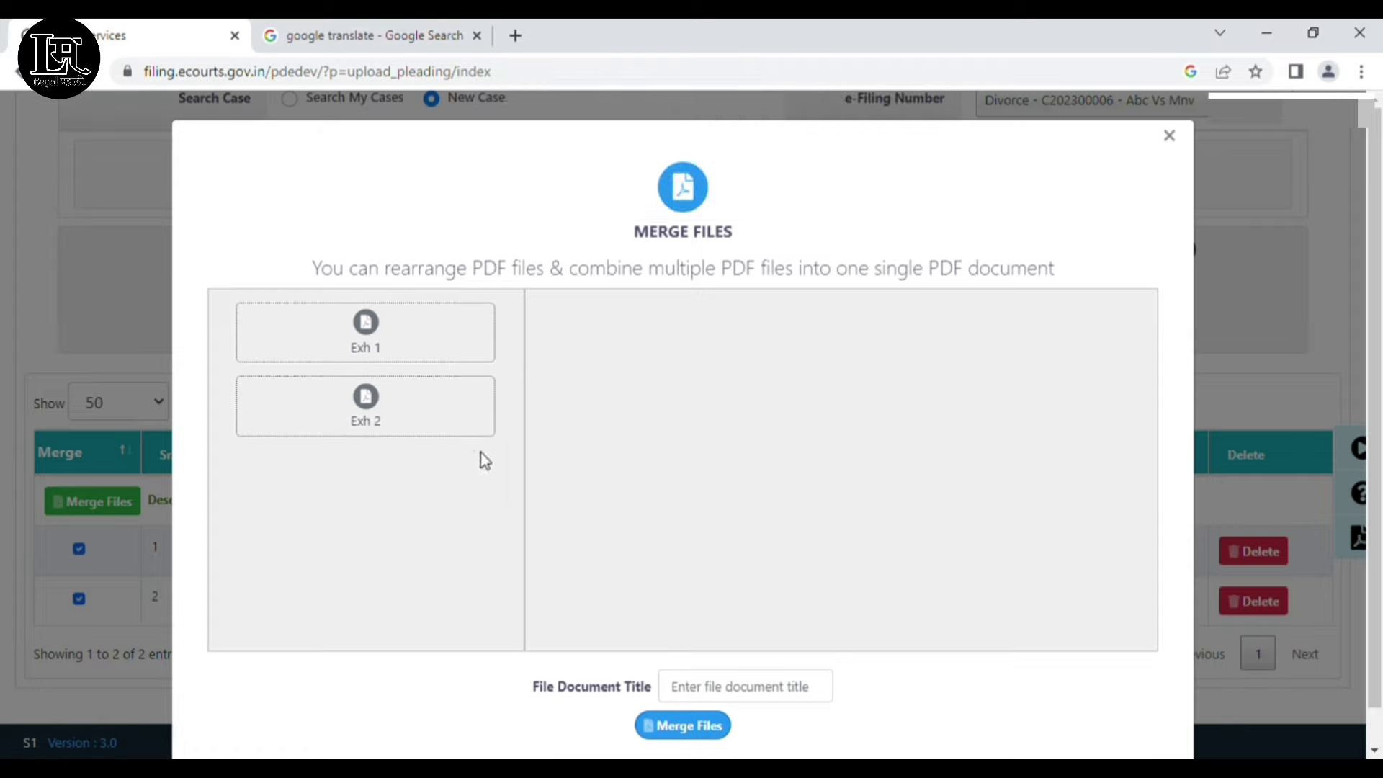
# Merge the two selected exhibits into one PDF document titled dgn, accepting removal of previous indexing
pyautogui.click(704, 685)
pyautogui.write('dgn')
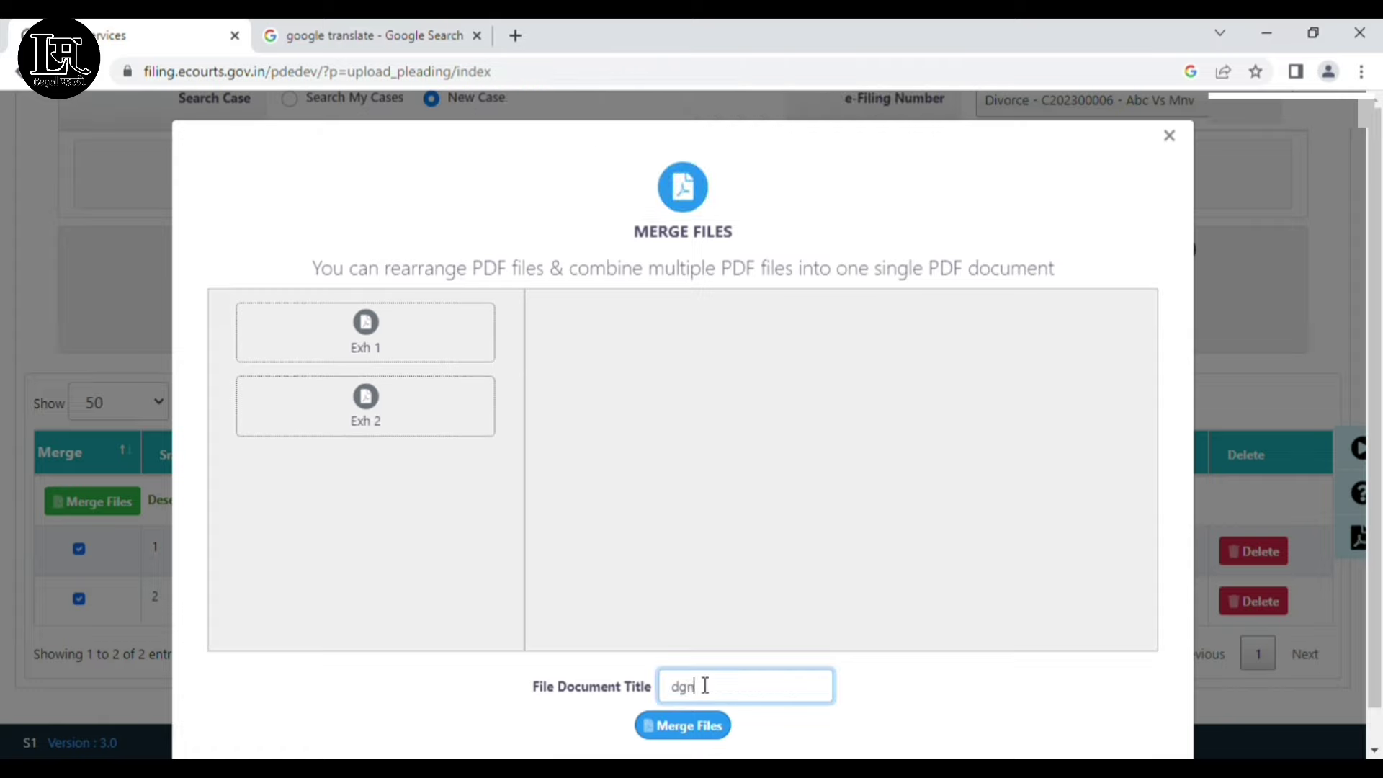
pyautogui.click(719, 728)
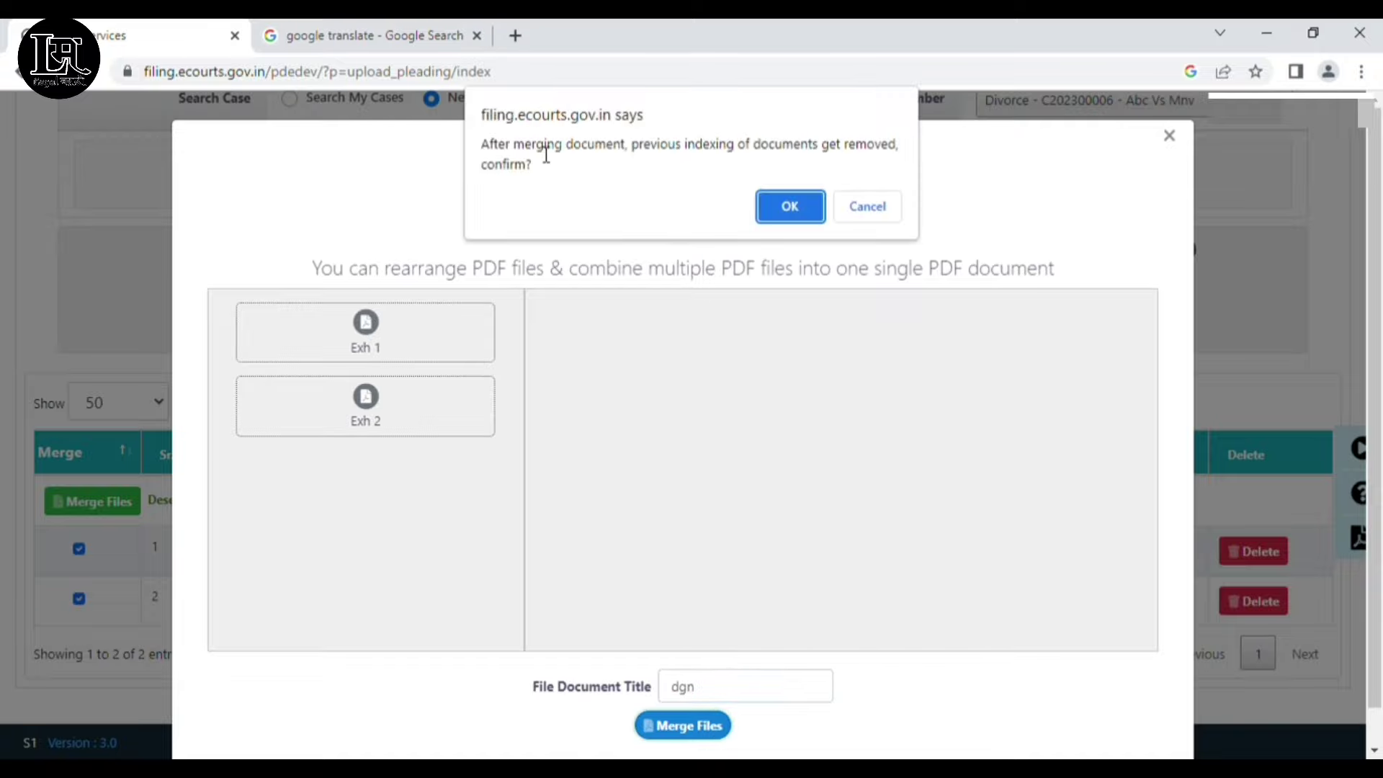
pyautogui.click(790, 208)
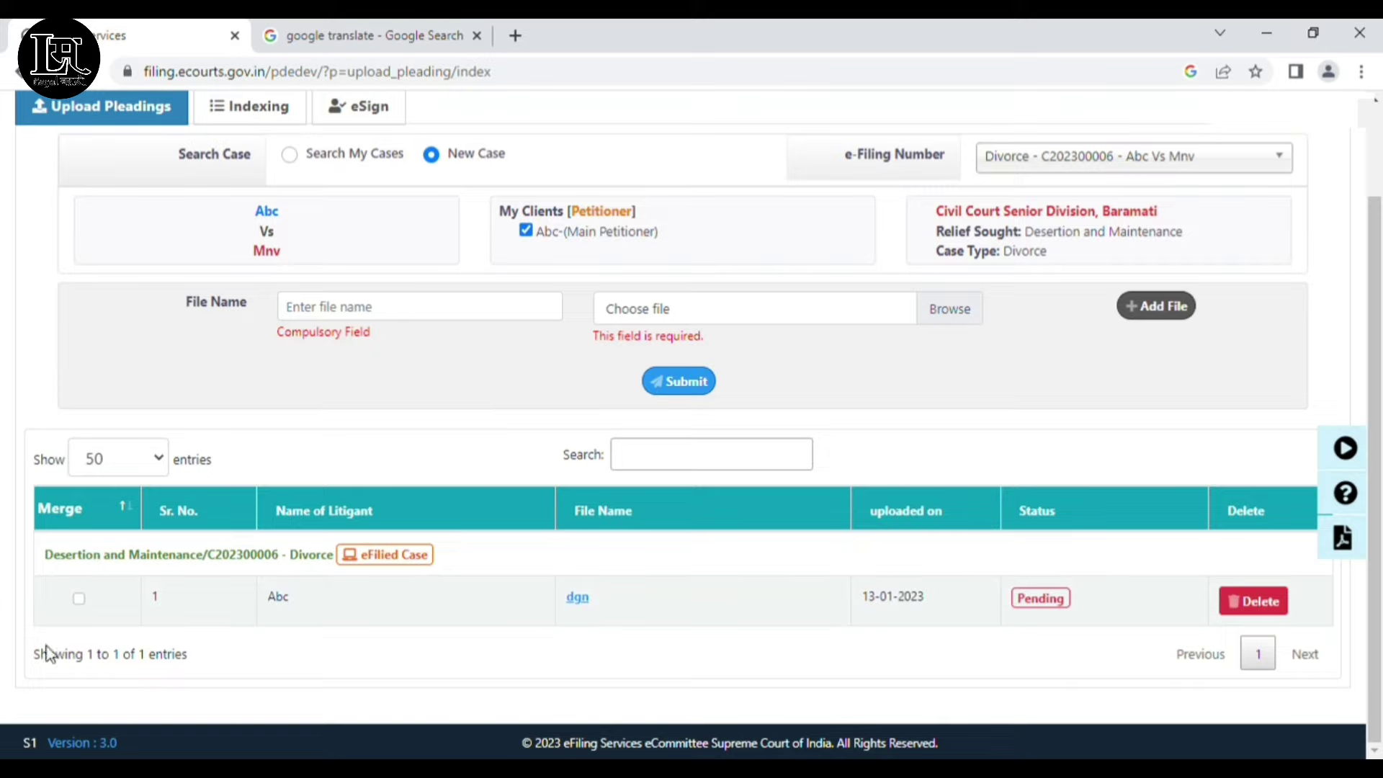
# Add an index entry titled palint covering pages 1 to 5 to the merged document dgn
pyautogui.click(77, 599)
pyautogui.scroll(2, 78, 600)
pyautogui.click(258, 219)
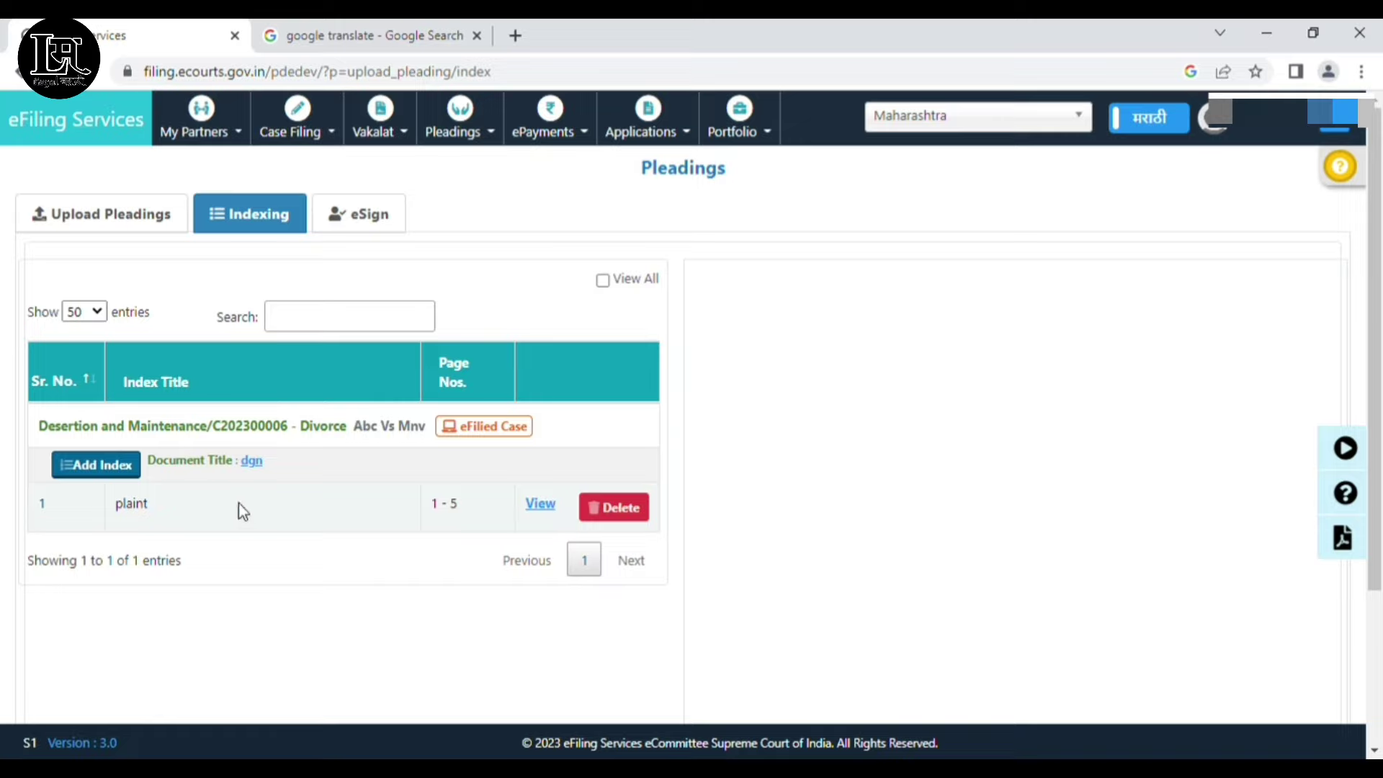
pyautogui.click(133, 465)
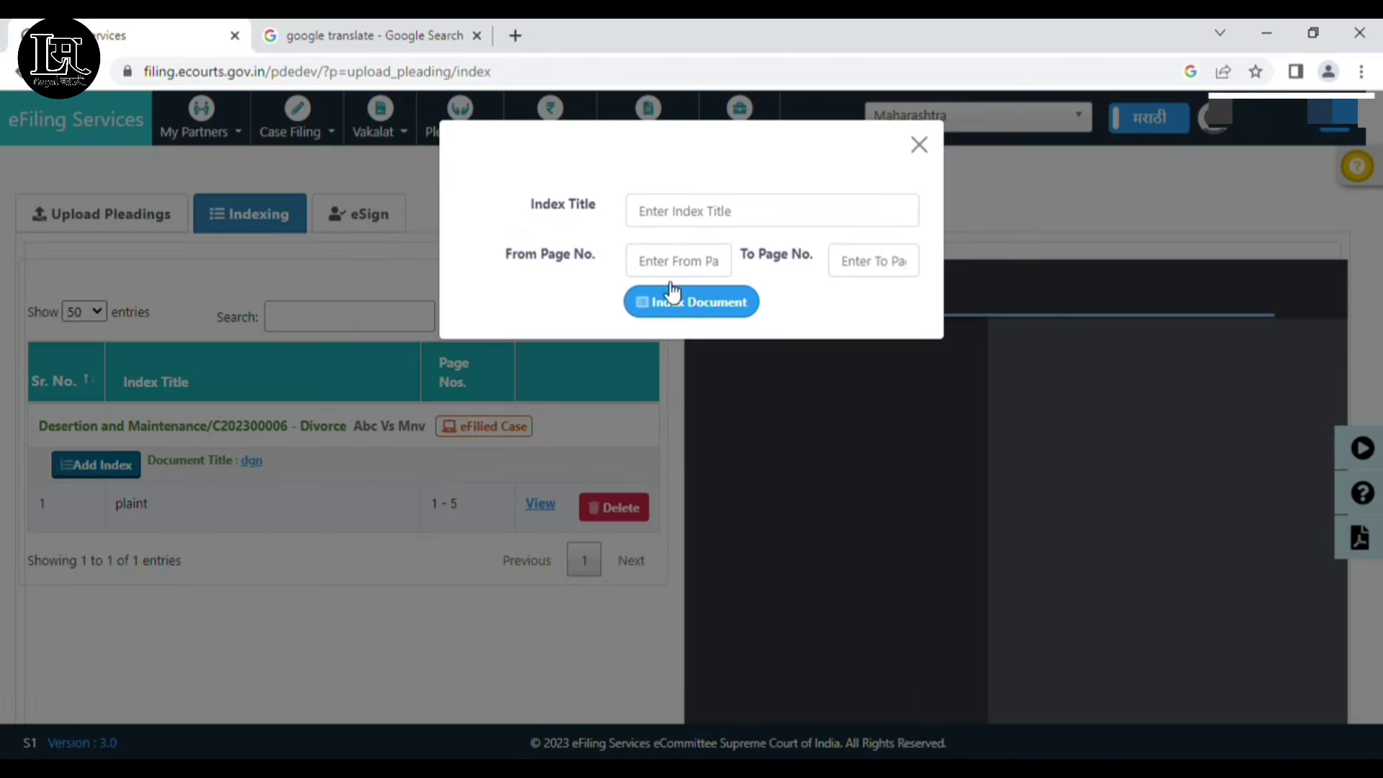
pyautogui.click(677, 221)
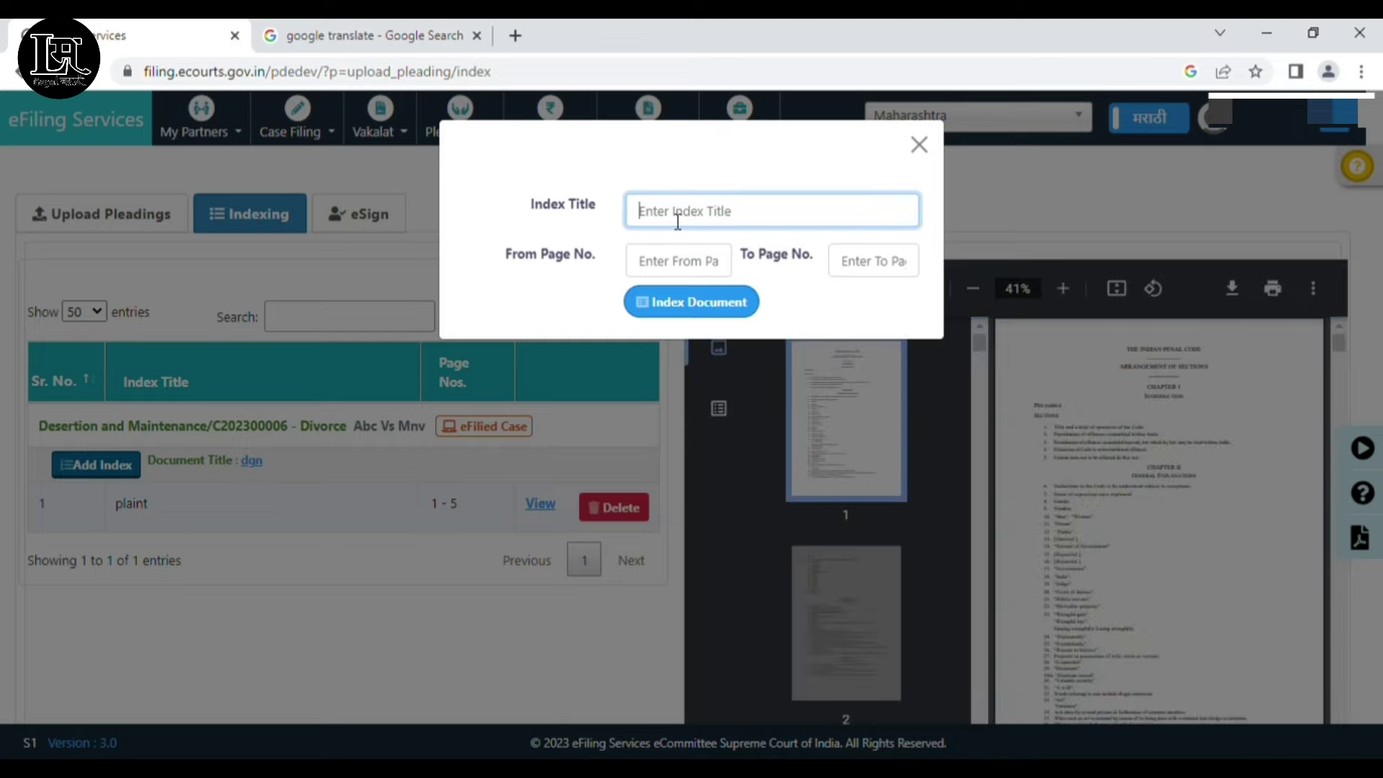
pyautogui.write('palint')
pyautogui.click(684, 267)
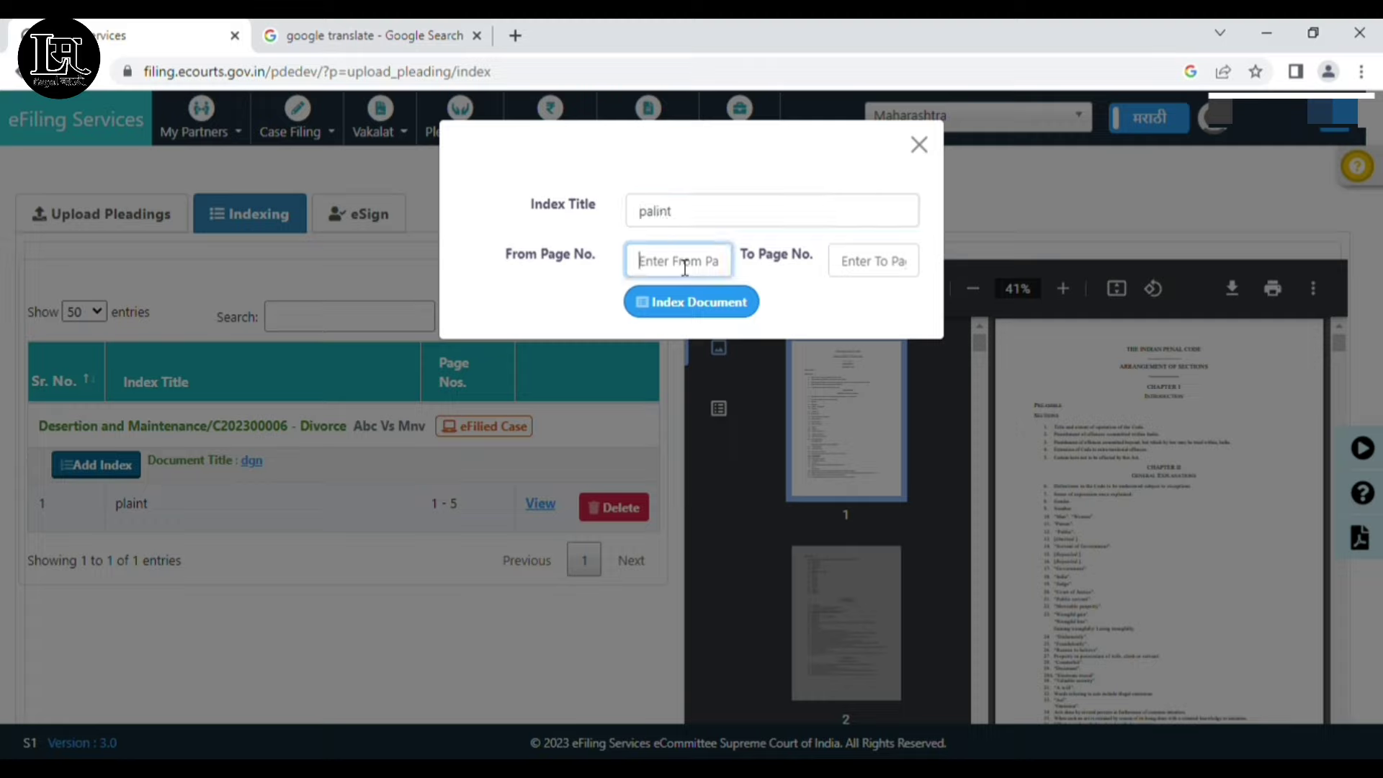
pyautogui.write('1')
pyautogui.click(886, 268)
pyautogui.write('5')
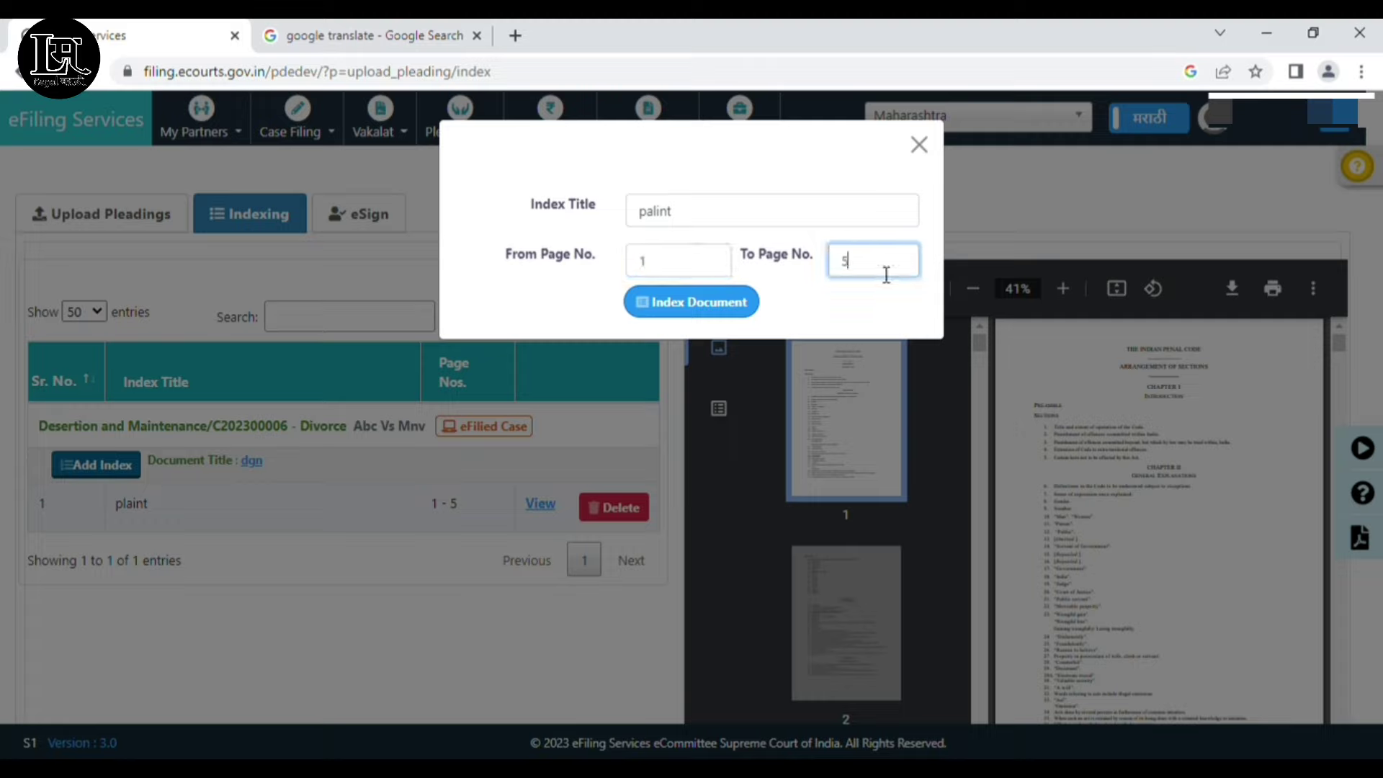
pyautogui.click(754, 305)
# Authorize the advocate as signatory of the dgn document with OTP as the signature type, and submit the selection
pyautogui.click(361, 215)
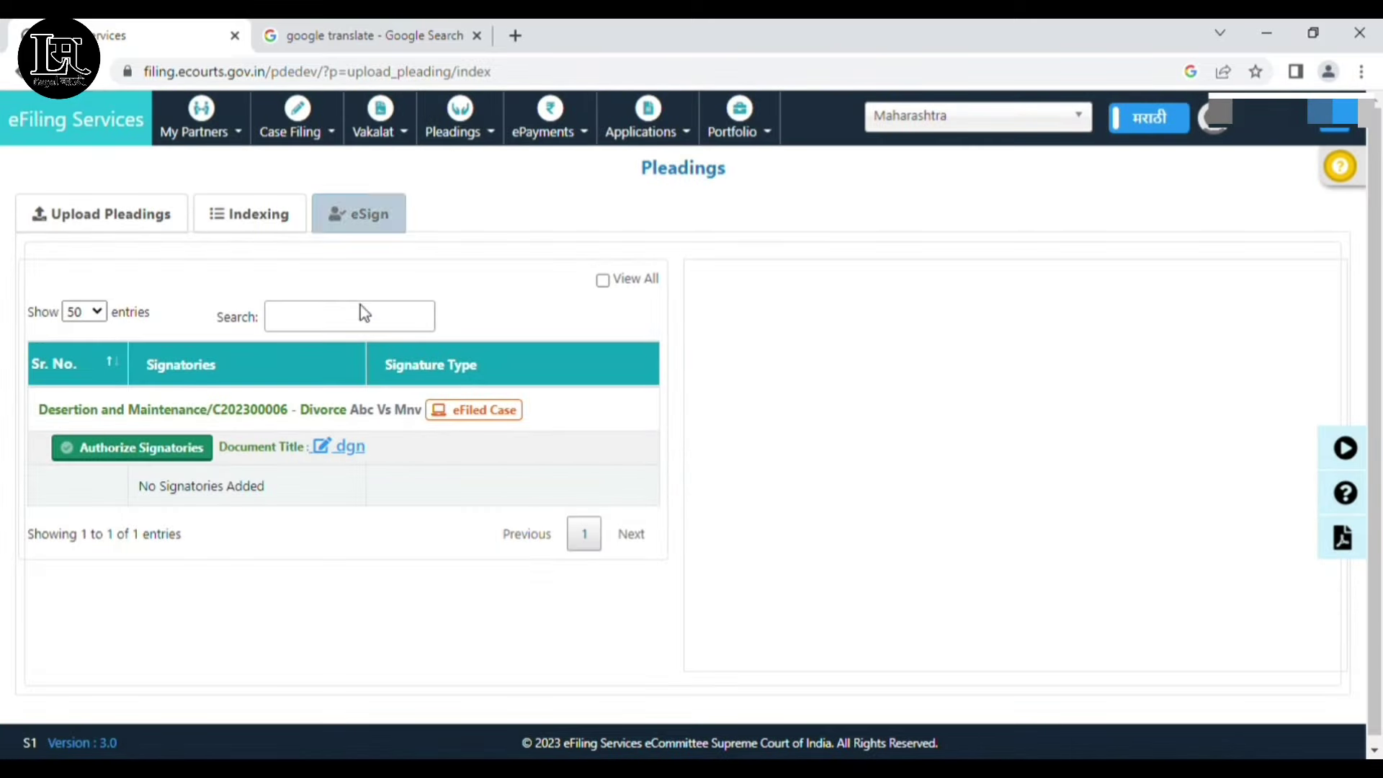
pyautogui.click(189, 454)
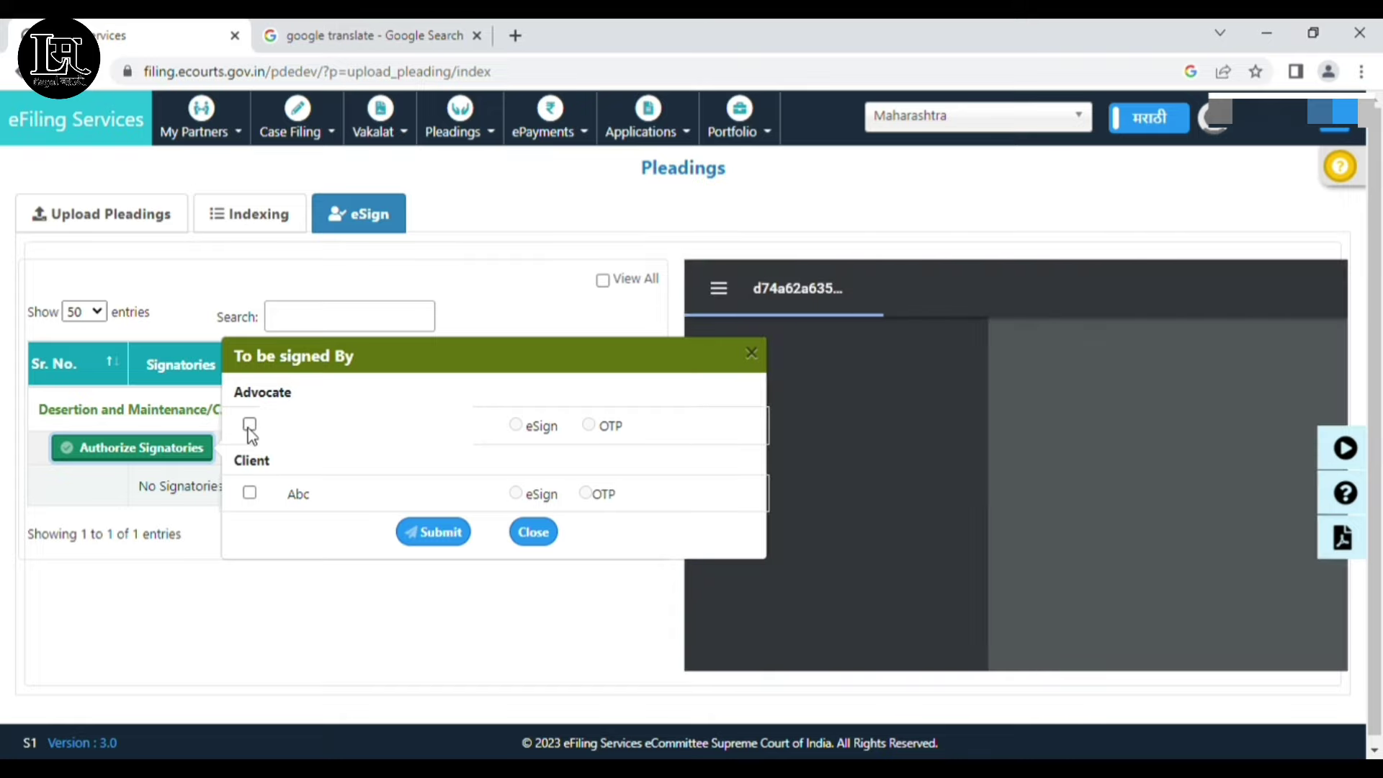
pyautogui.click(249, 425)
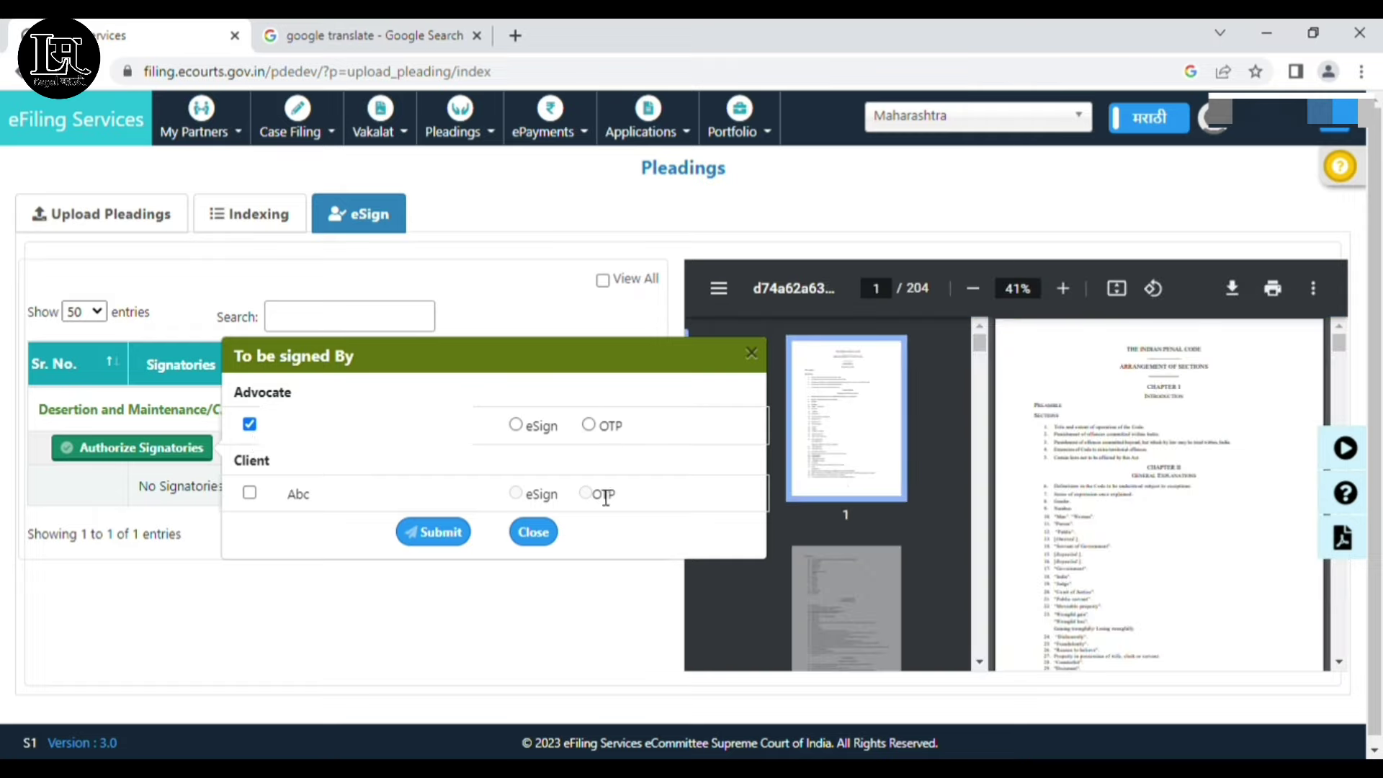
pyautogui.click(589, 425)
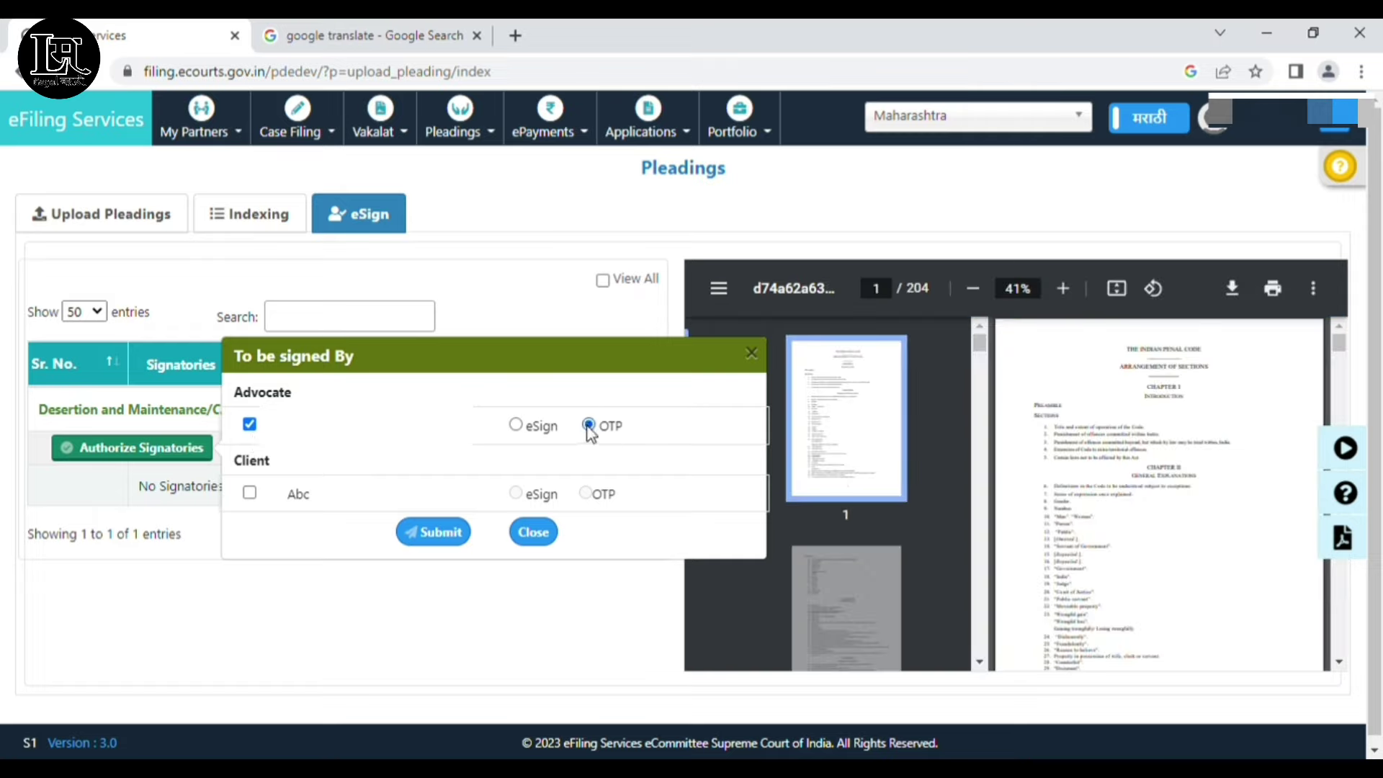
pyautogui.click(449, 537)
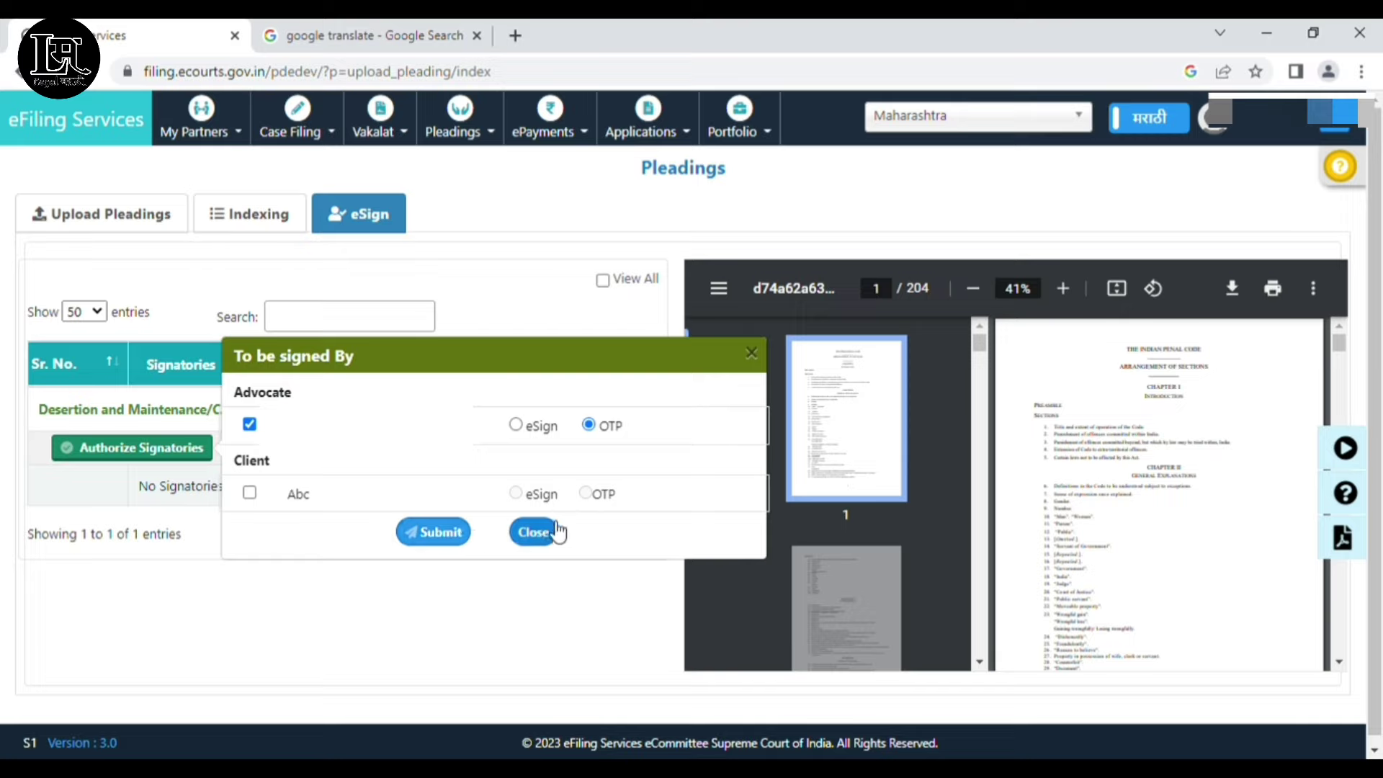
pyautogui.click(436, 533)
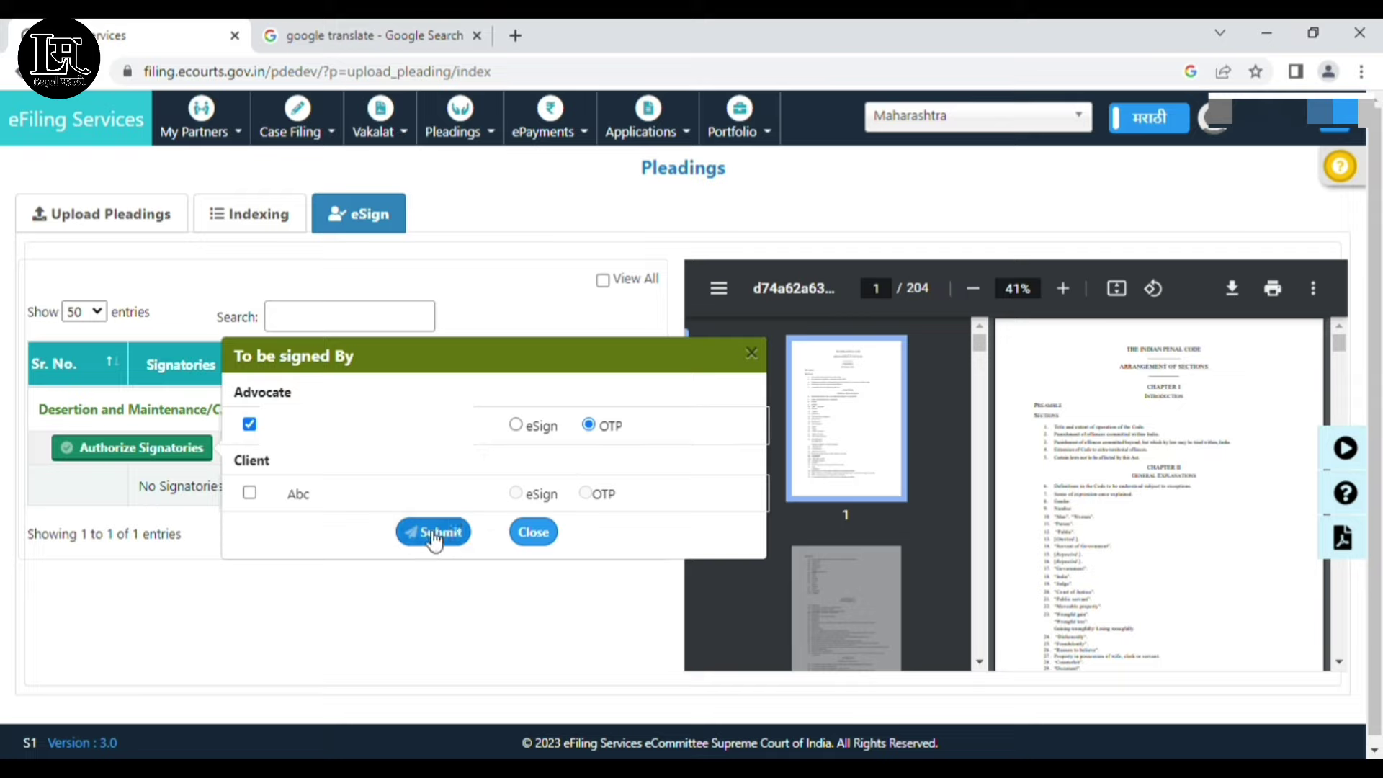